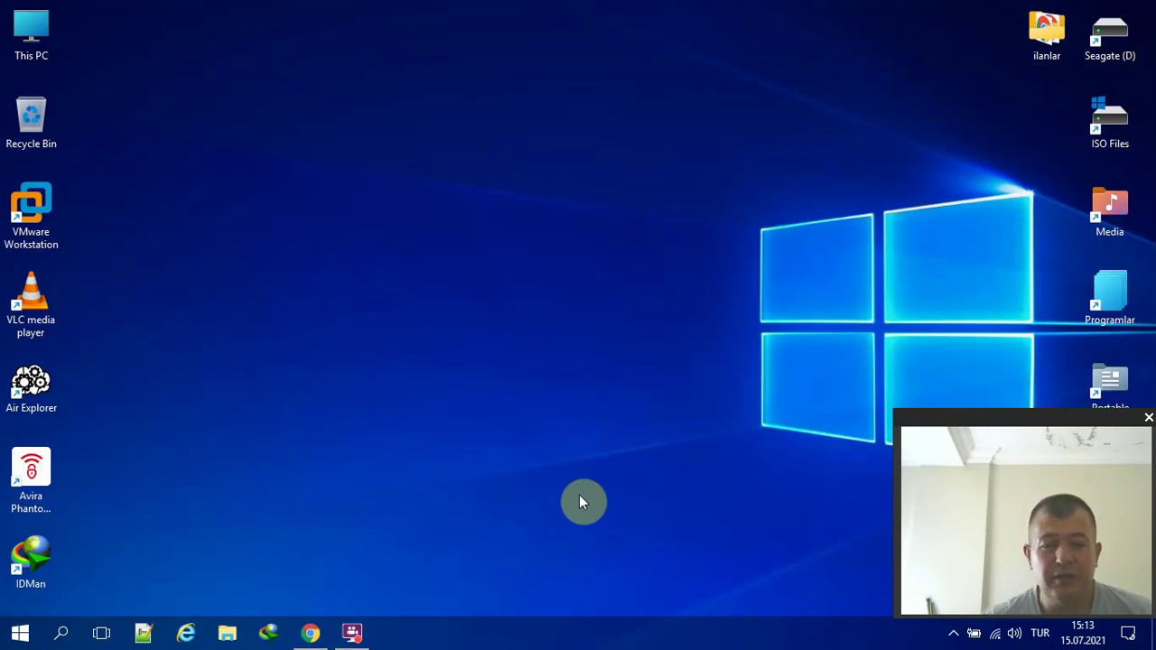
Switch to Chrome and look through Microsoft's Windows 11 page down to the minimum system requirements.
click(309, 632)
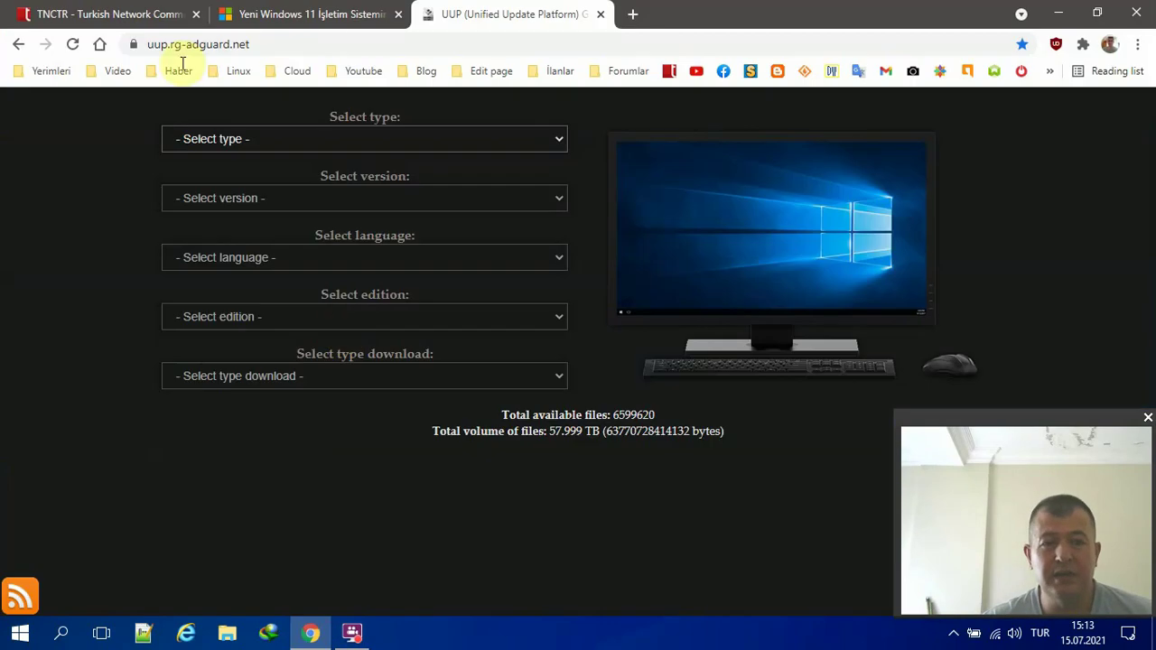
click(278, 9)
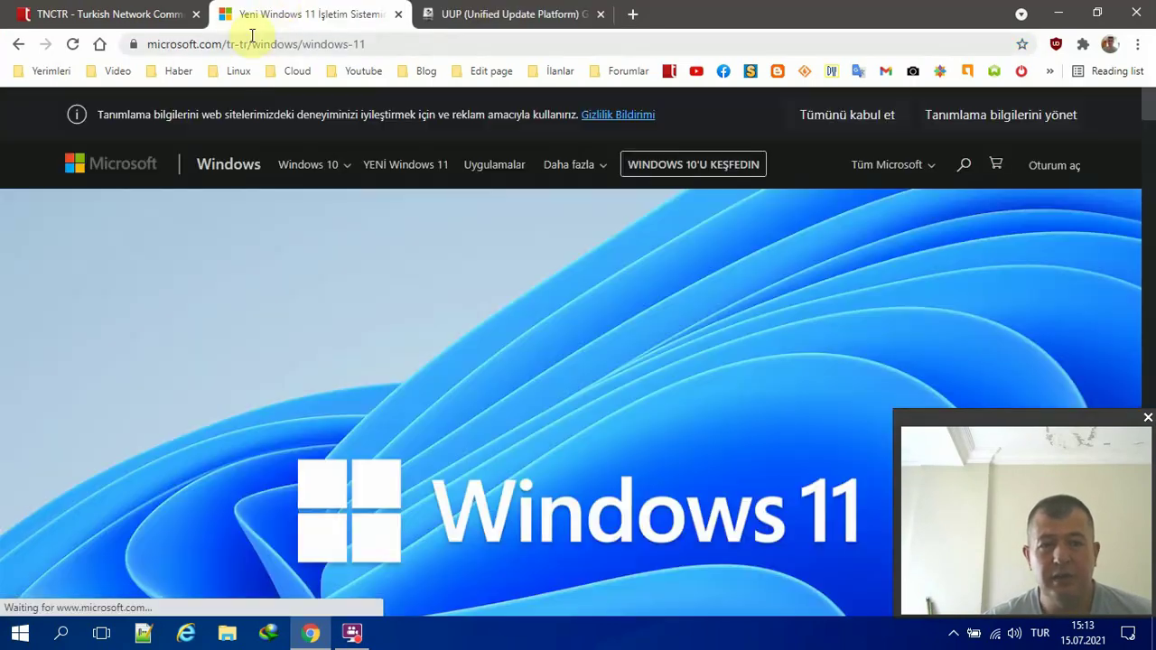
scroll(542, 230, down, 1)
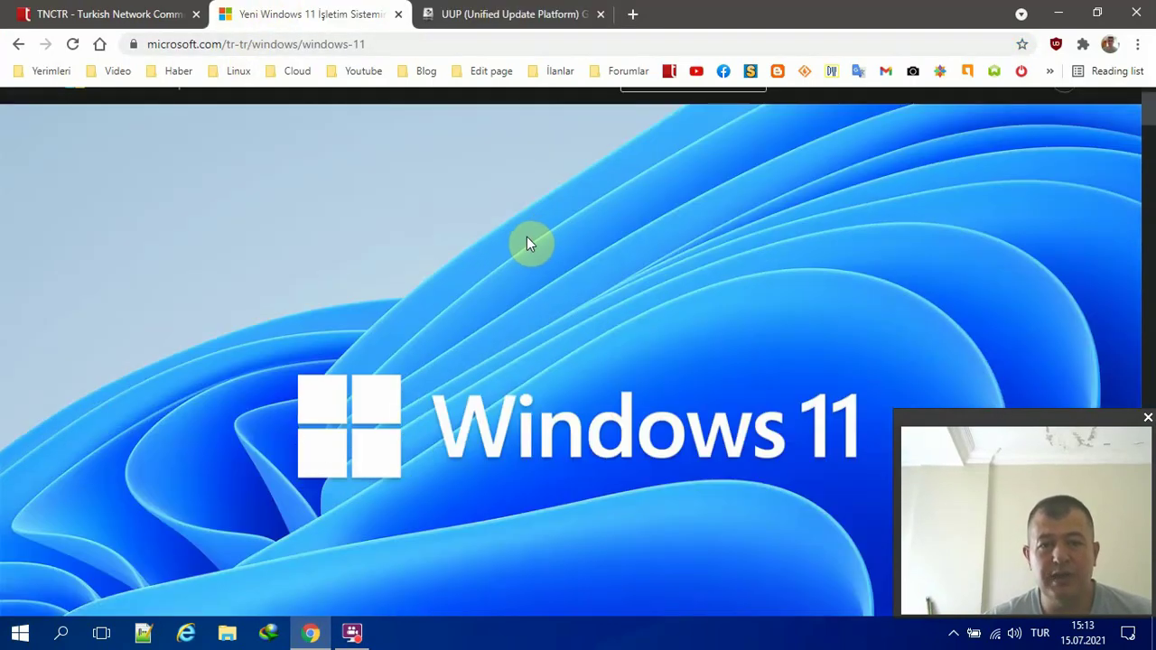
scroll(528, 245, down, 2)
scroll(542, 261, down, 6)
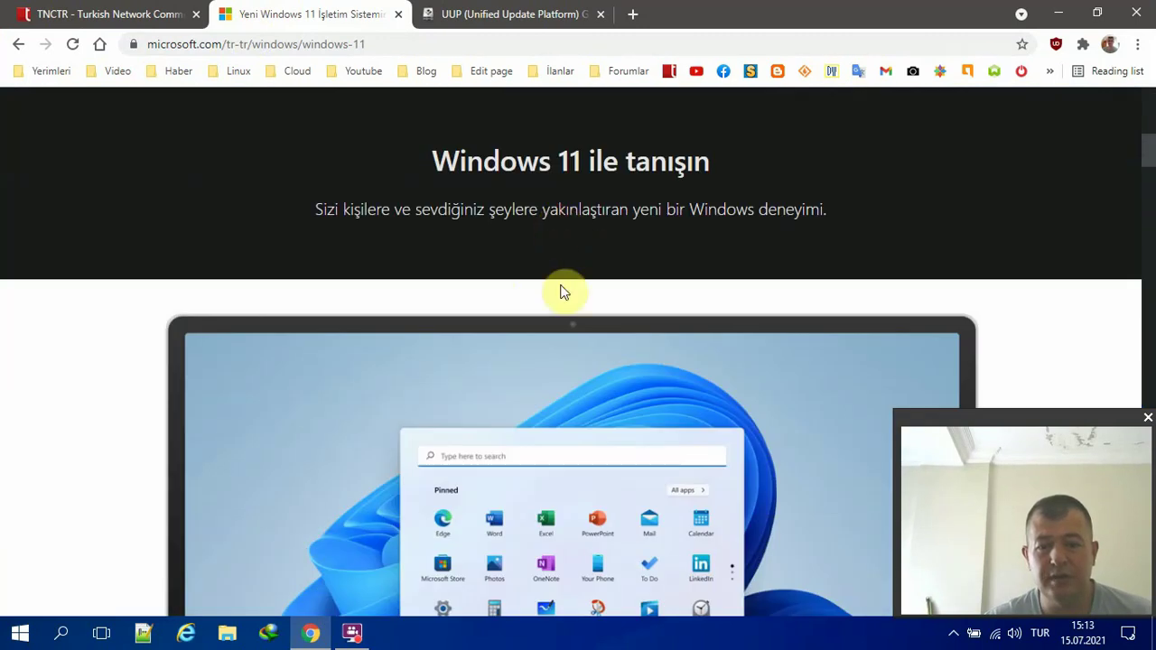
scroll(702, 210, down, 10)
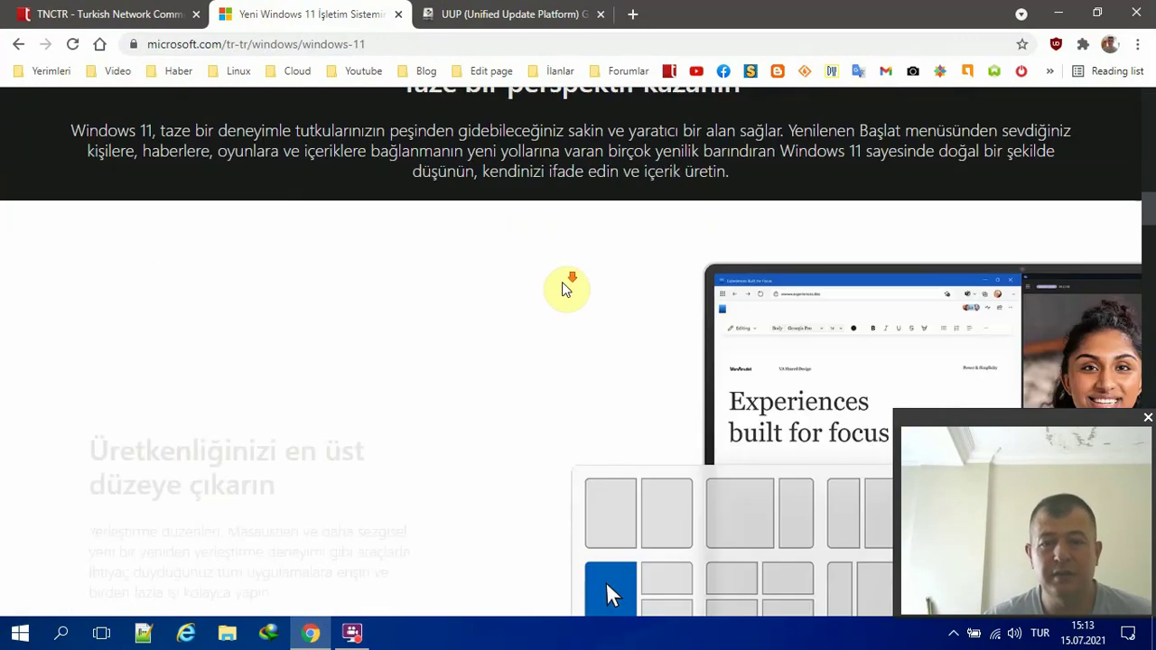
scroll(564, 280, down, 15)
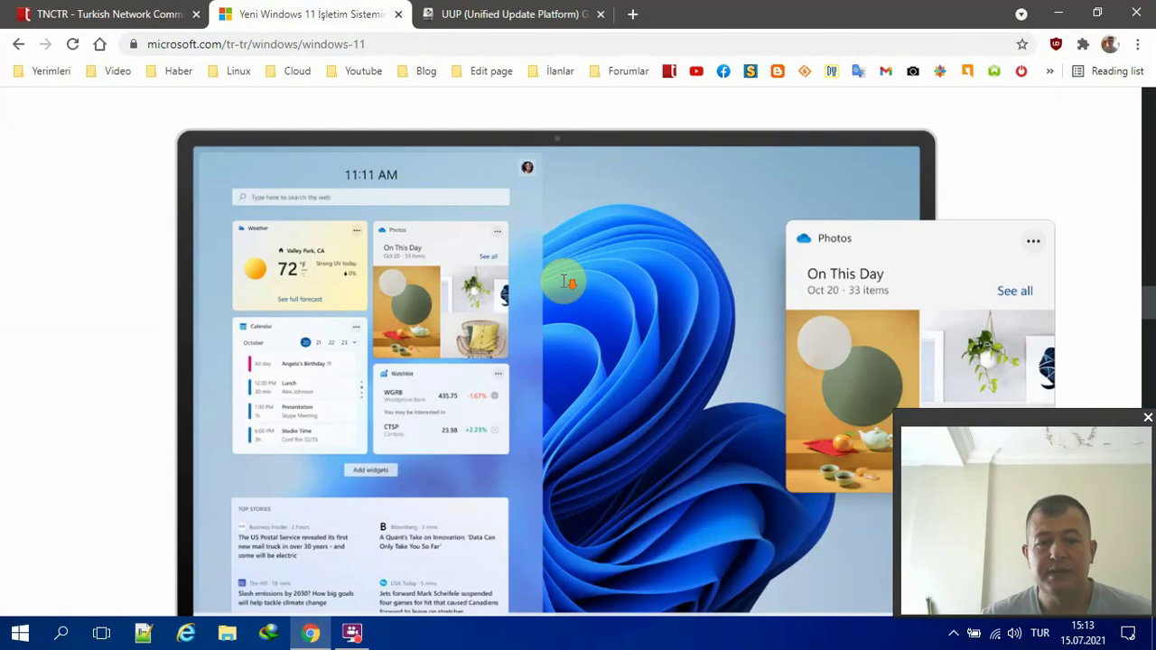
scroll(567, 280, down, 15)
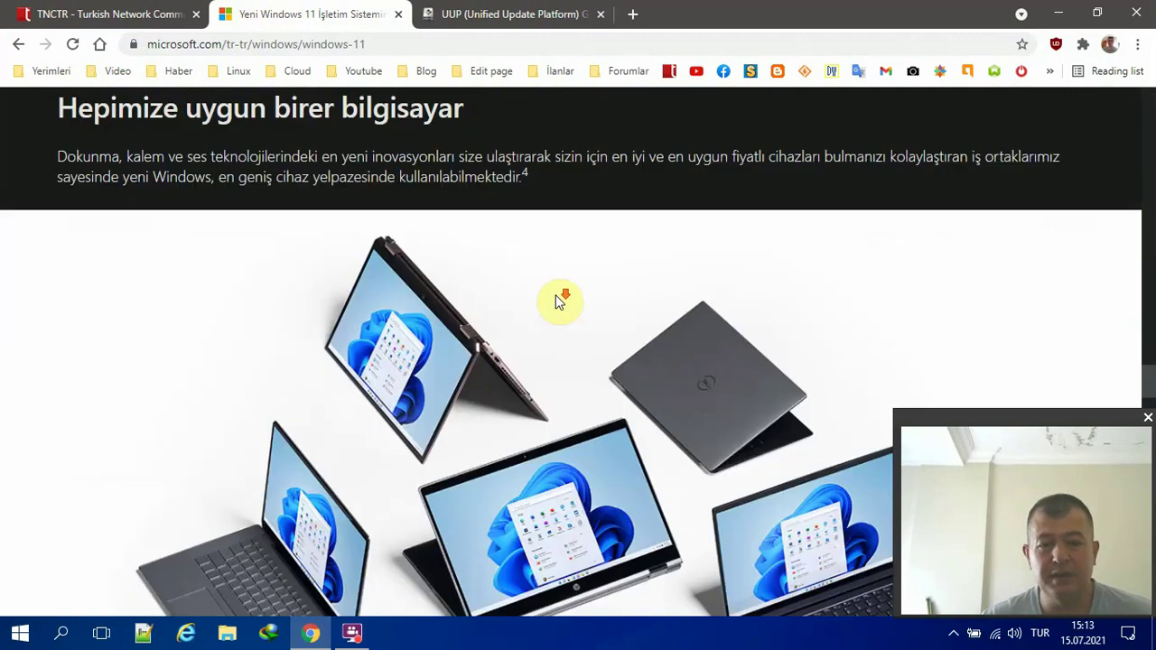
scroll(548, 312, down, 6)
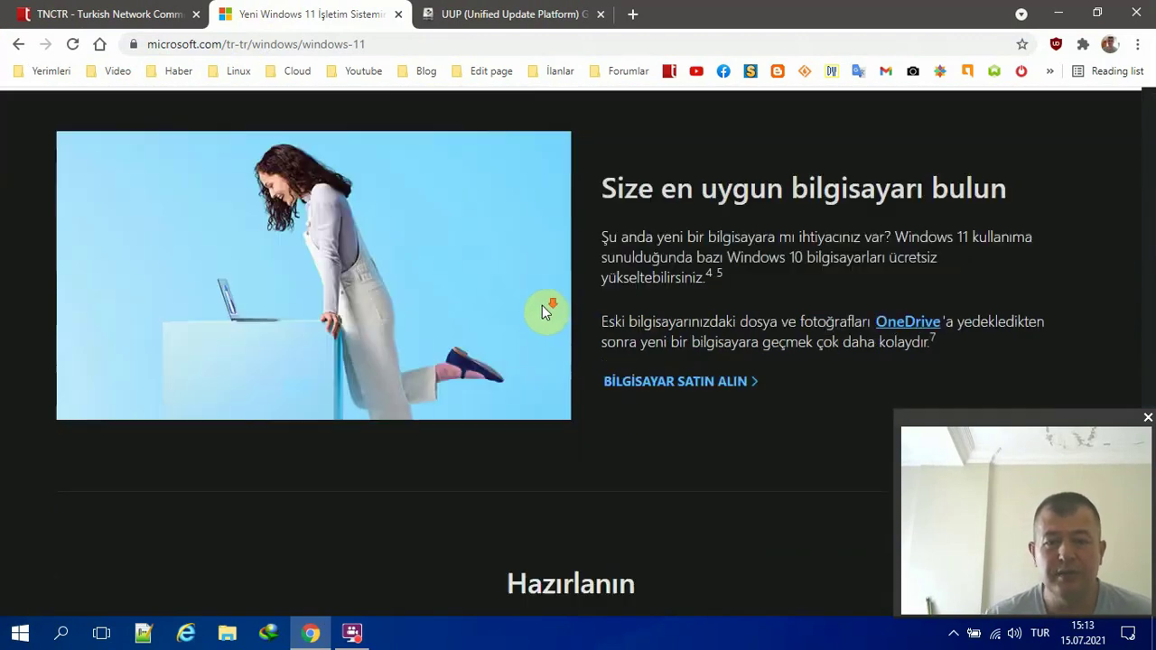
scroll(542, 311, down, 6)
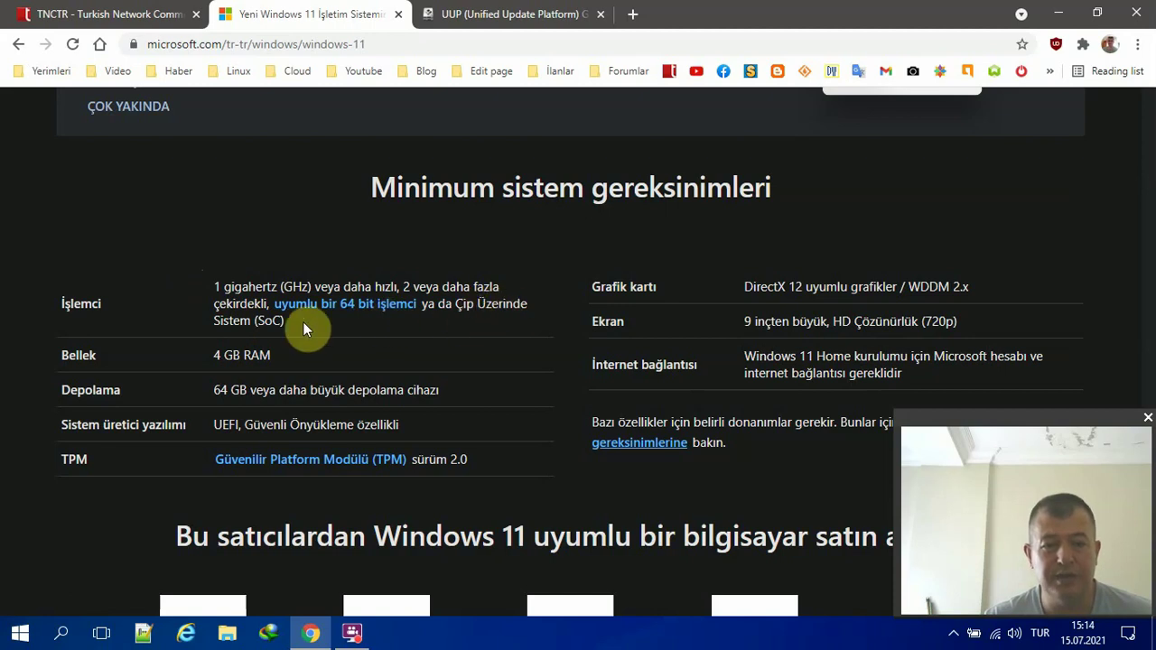
Review the processor, memory and system firmware entries in the Windows 11 minimum system requirements.
drag(285, 321, 255, 321)
drag(210, 359, 316, 357)
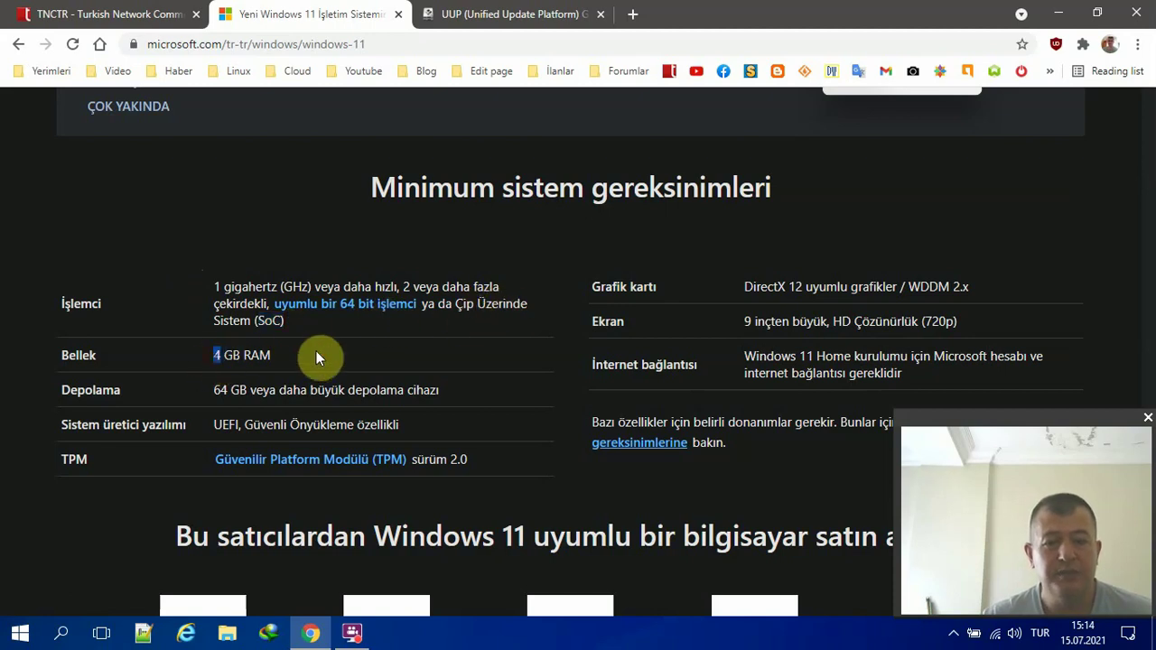
click(317, 358)
scroll(317, 358, down, 1)
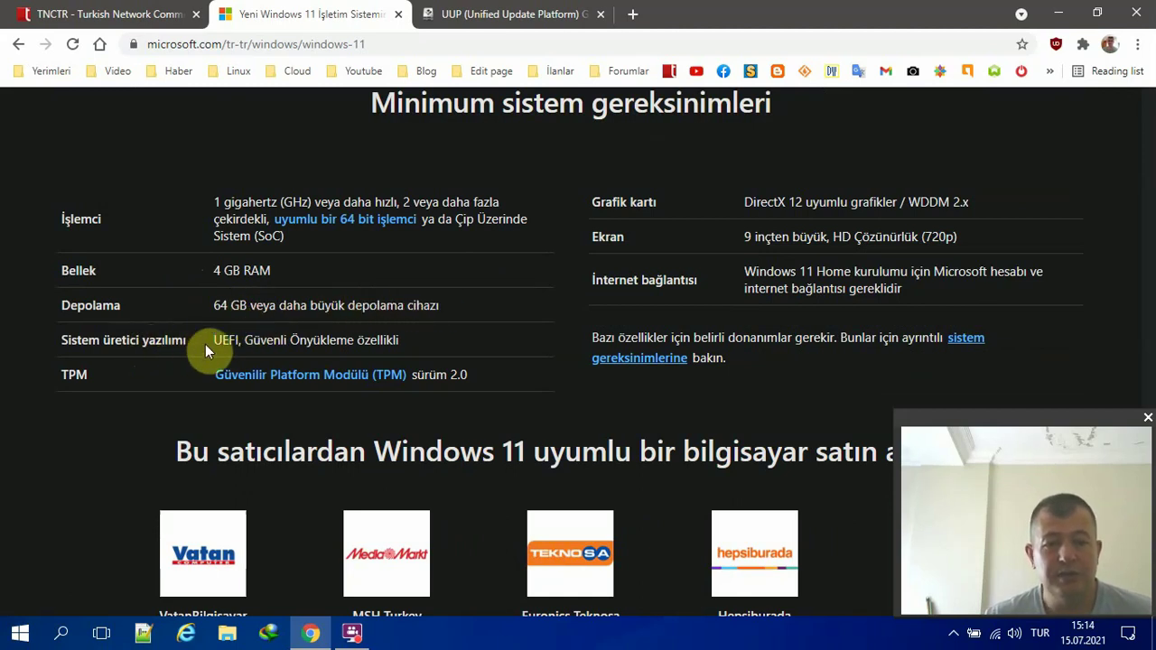
drag(210, 341, 400, 343)
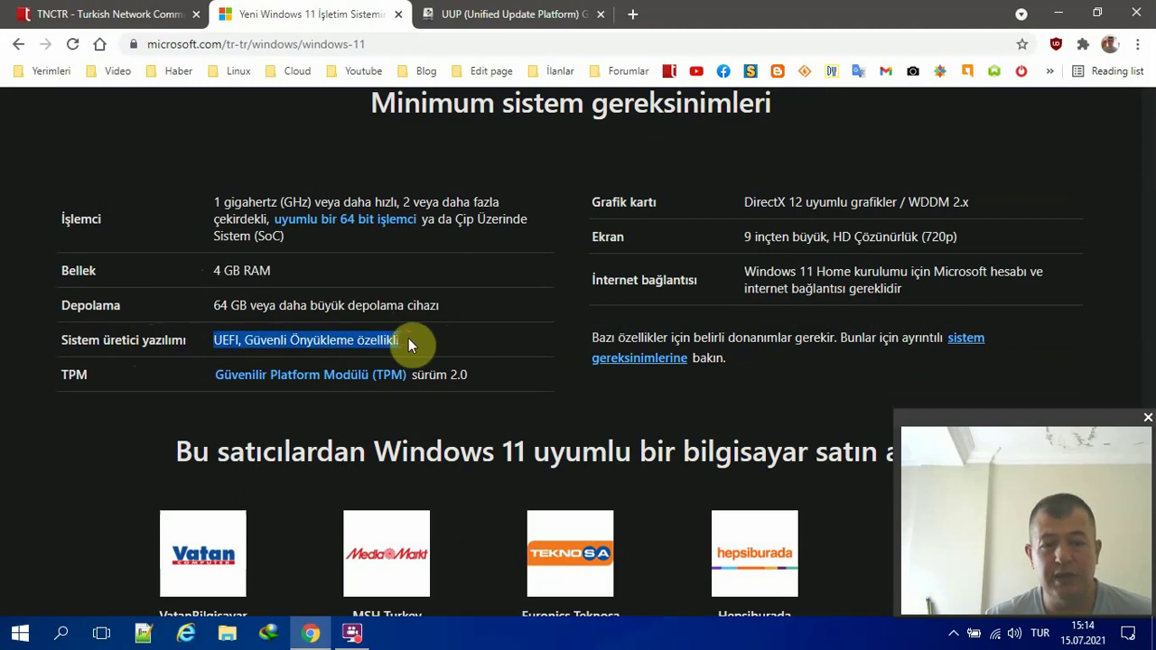
click(451, 337)
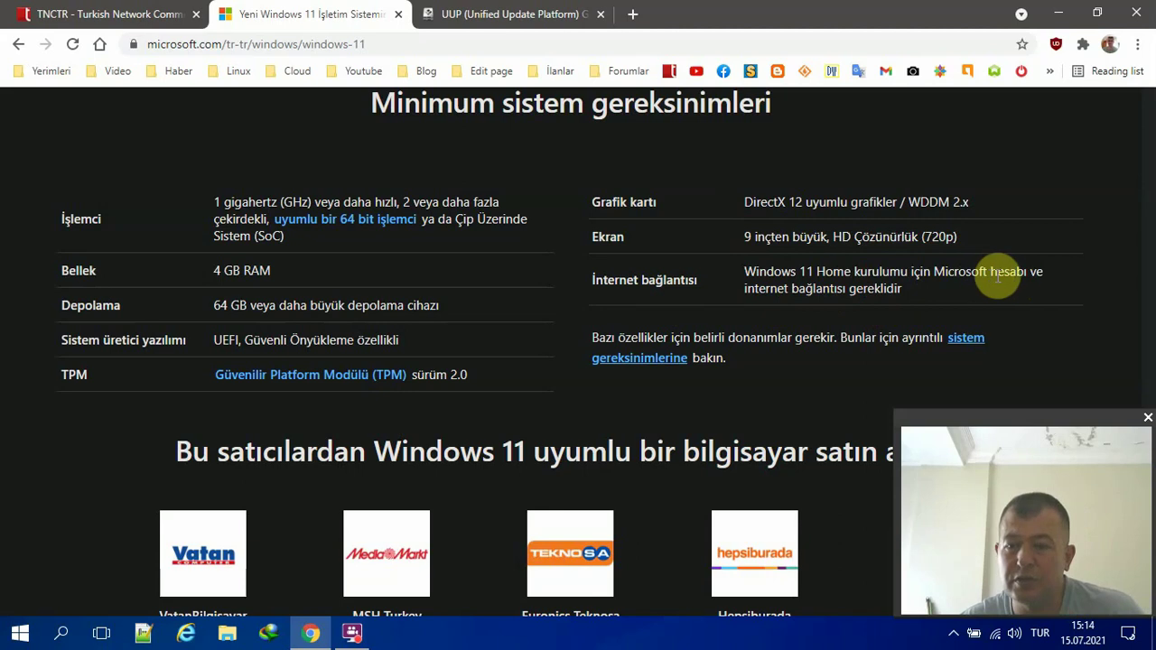
Examine the internet connection requirement for Windows 11 Home, highlighting its text in the minimum system requirements.
drag(900, 291, 745, 270)
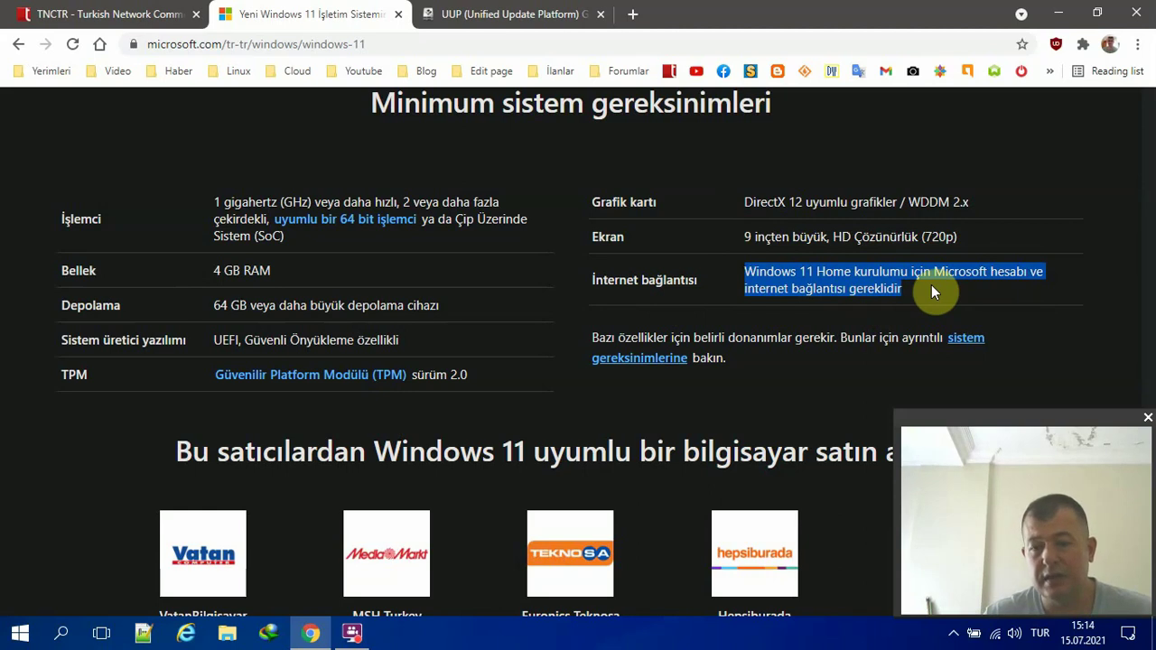
drag(927, 291, 742, 271)
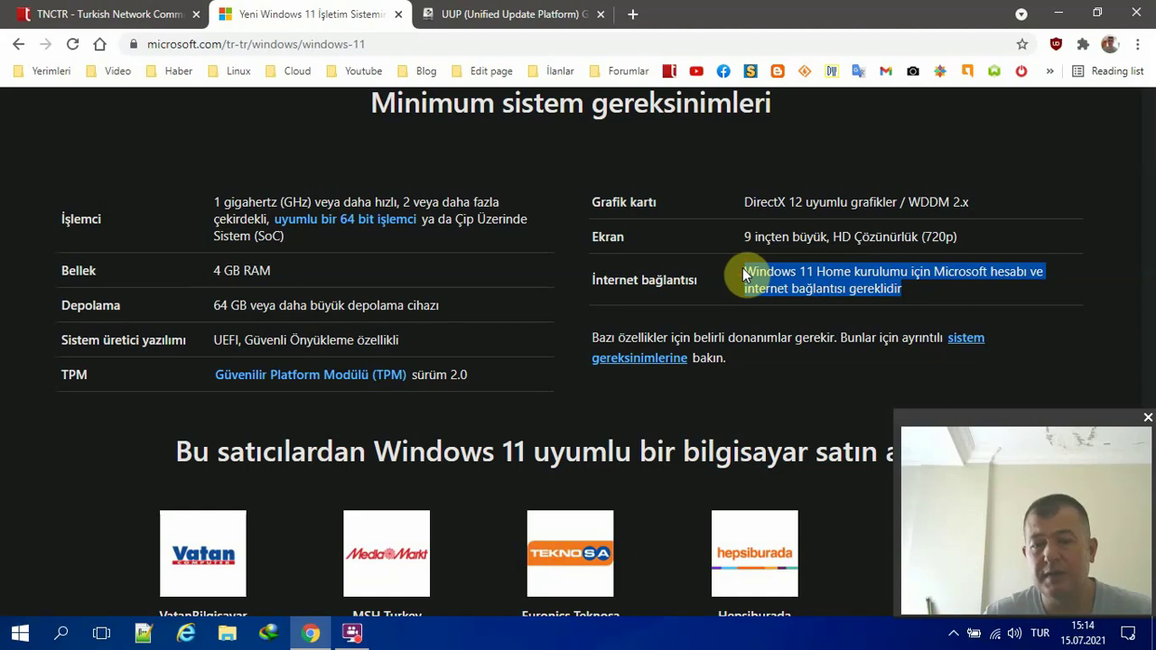
click(923, 290)
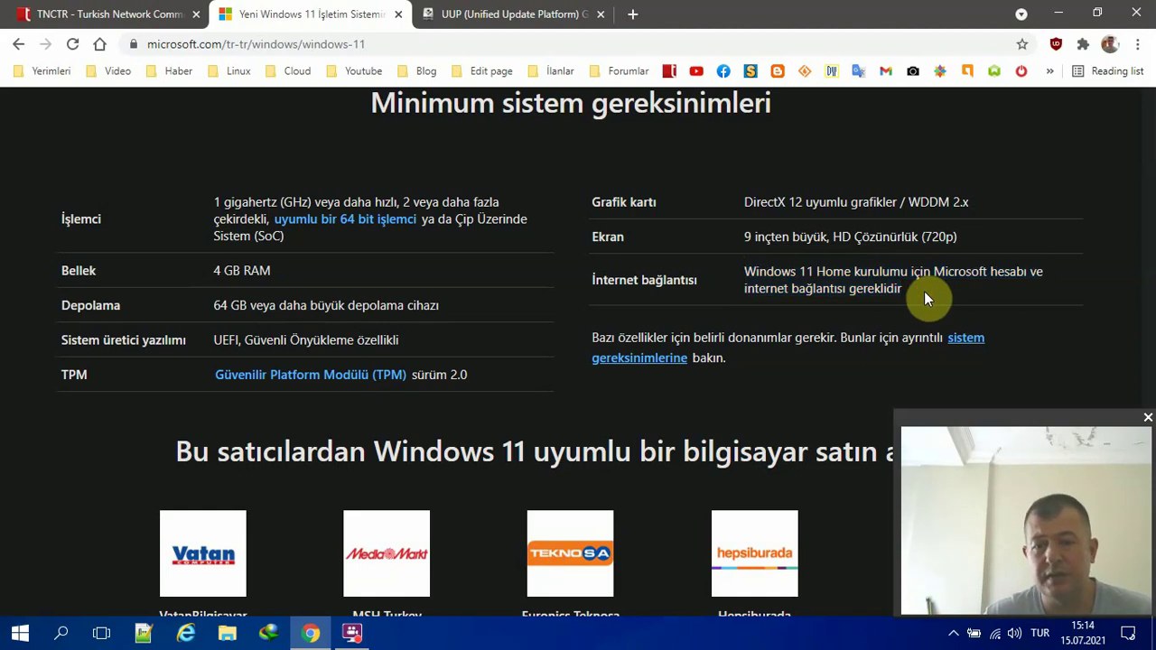
drag(924, 291, 745, 271)
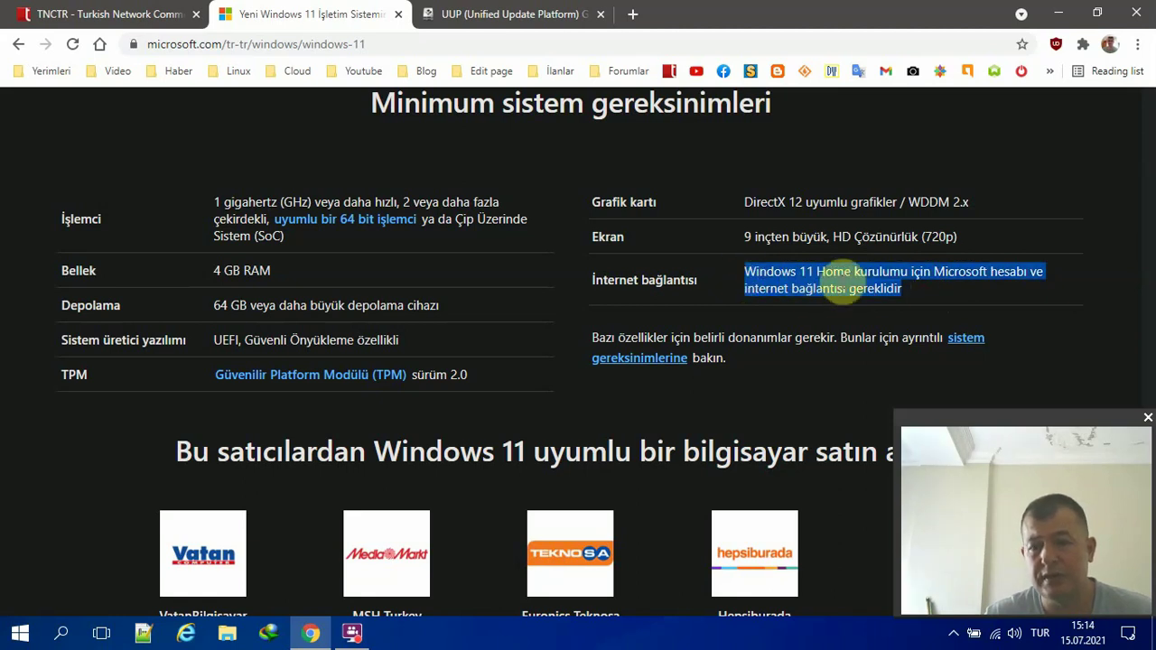
drag(917, 290, 745, 273)
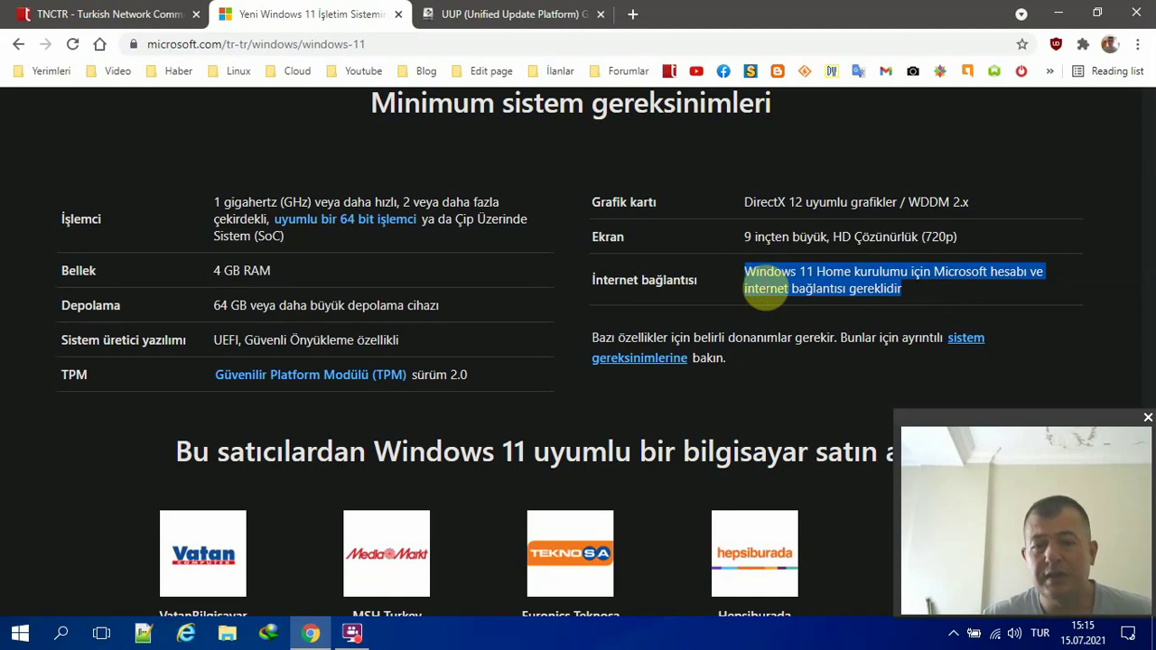
click(764, 287)
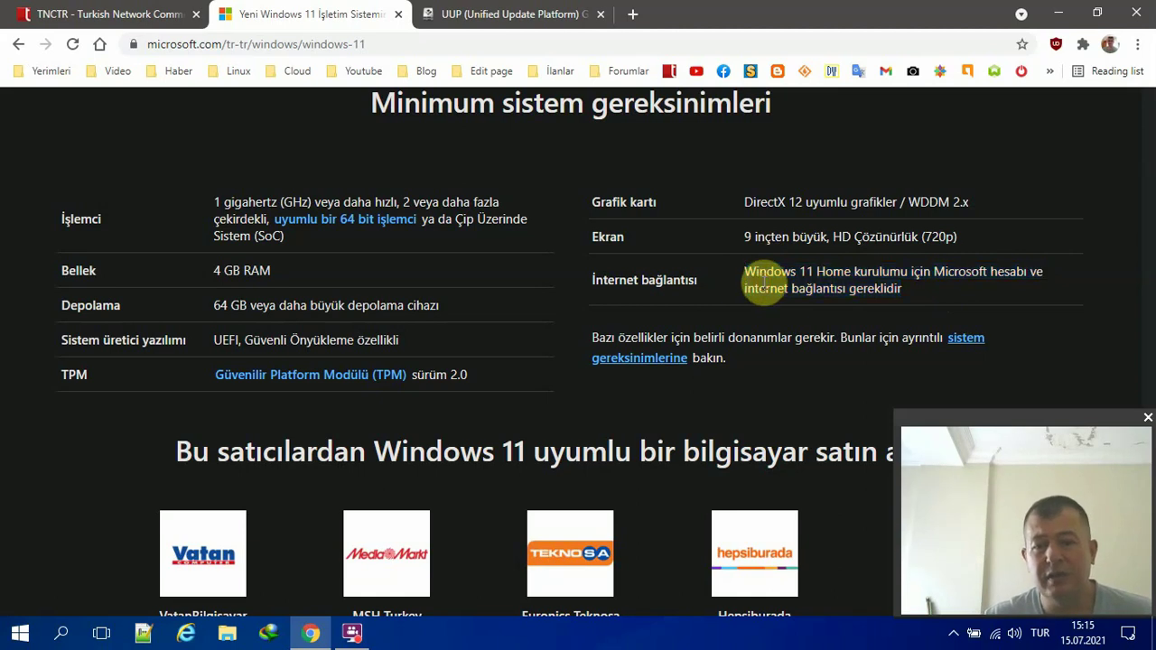
drag(947, 287, 738, 271)
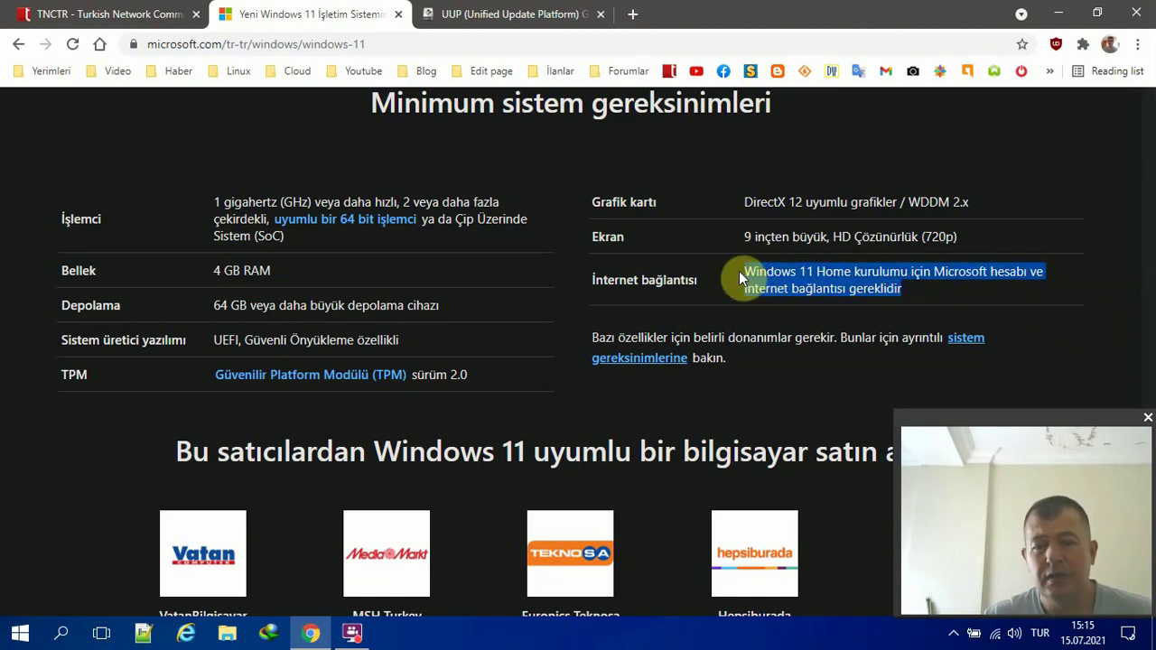
click(754, 278)
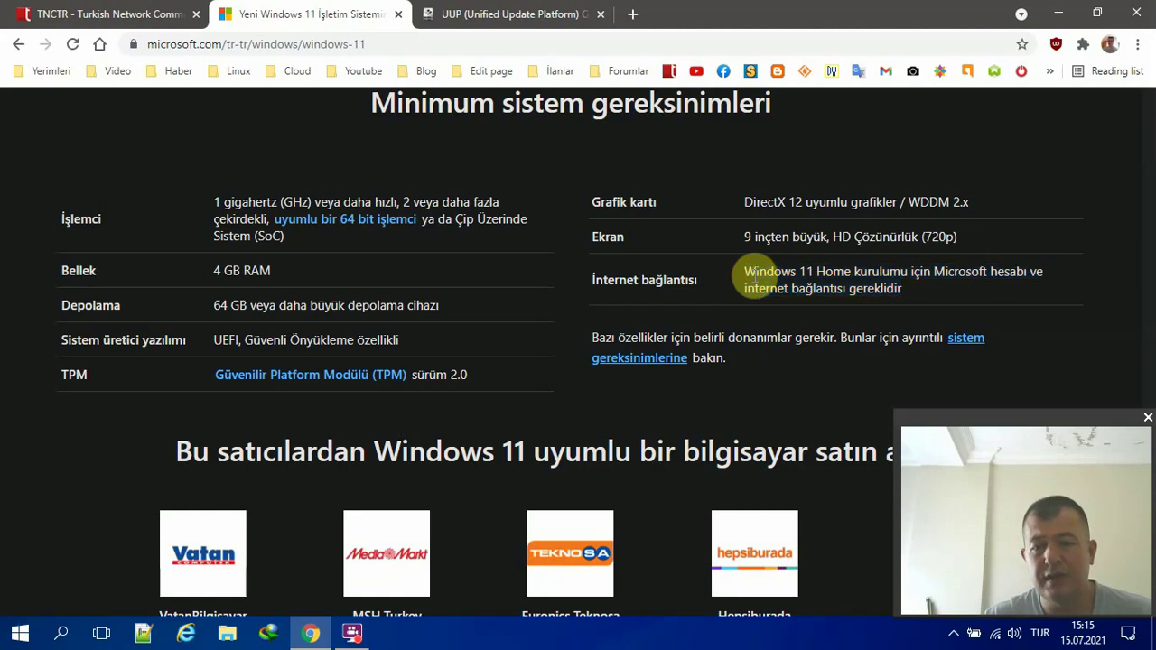
drag(740, 273, 911, 293)
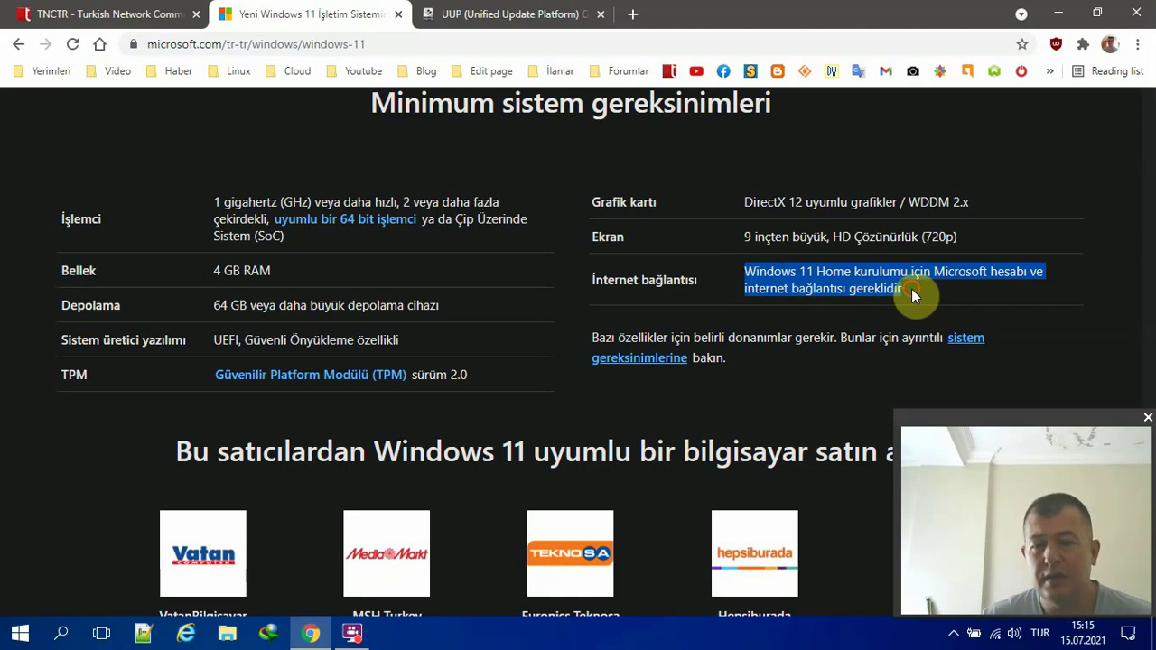
click(912, 288)
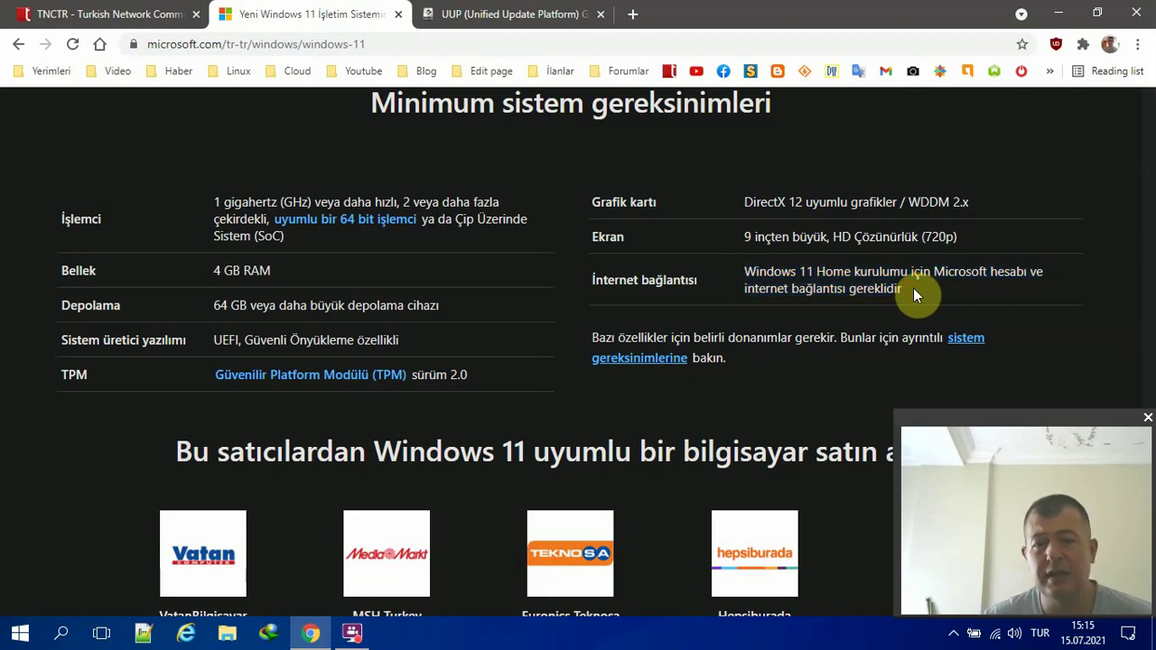
drag(913, 288, 743, 276)
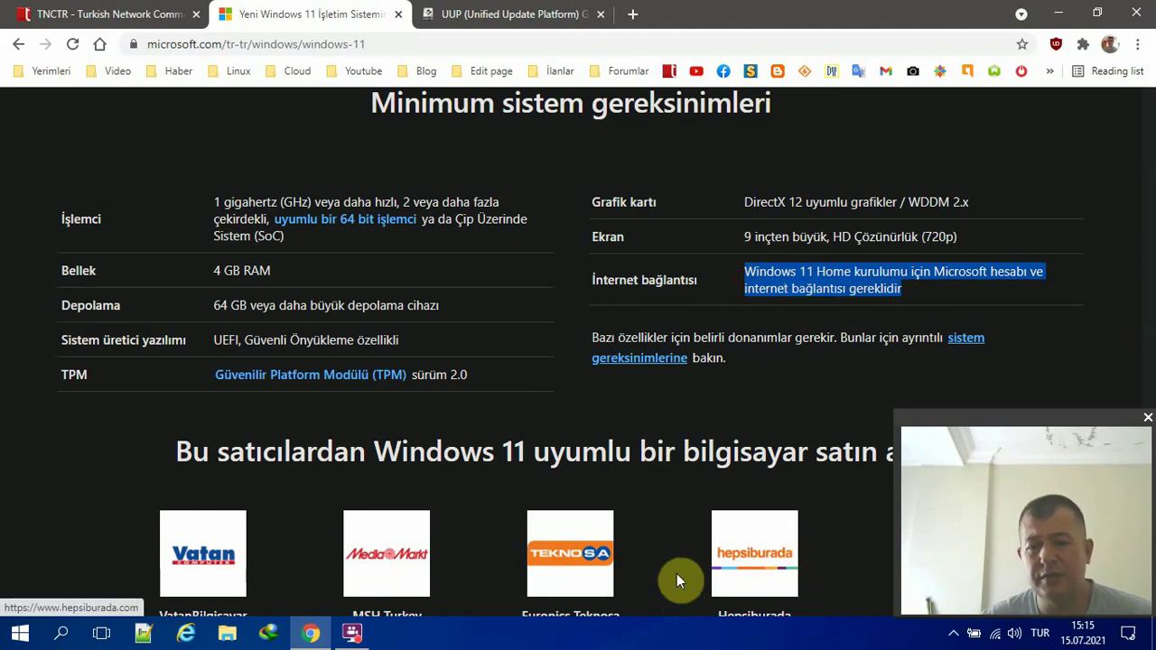
click(913, 290)
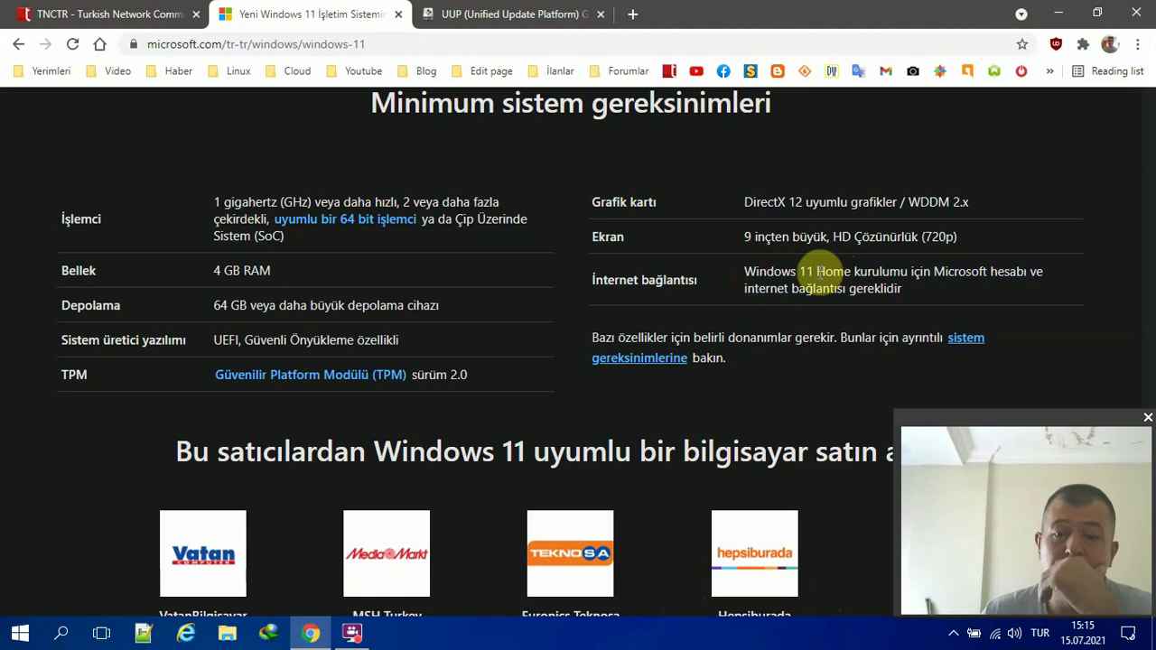
drag(816, 272, 868, 298)
scroll(598, 325, up, 15)
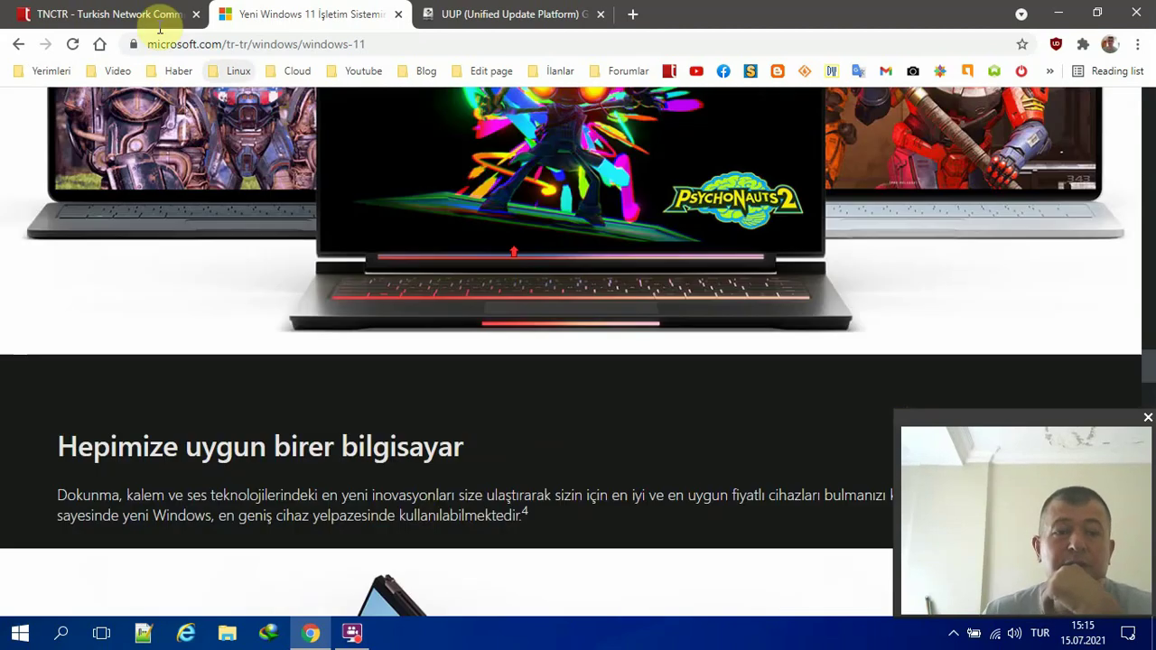
On the tnctr.com home page, open the Windows 11 forum under Modifiye Edilmiş İşletim Sistemleri in a new tab.
click(80, 12)
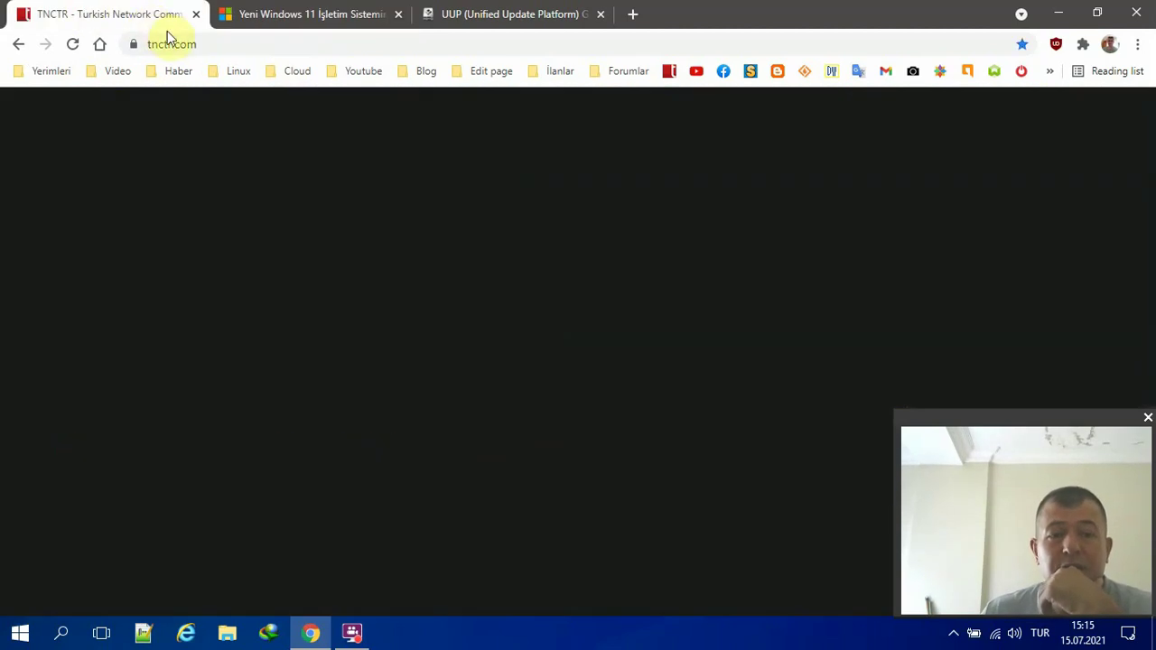
click(209, 42)
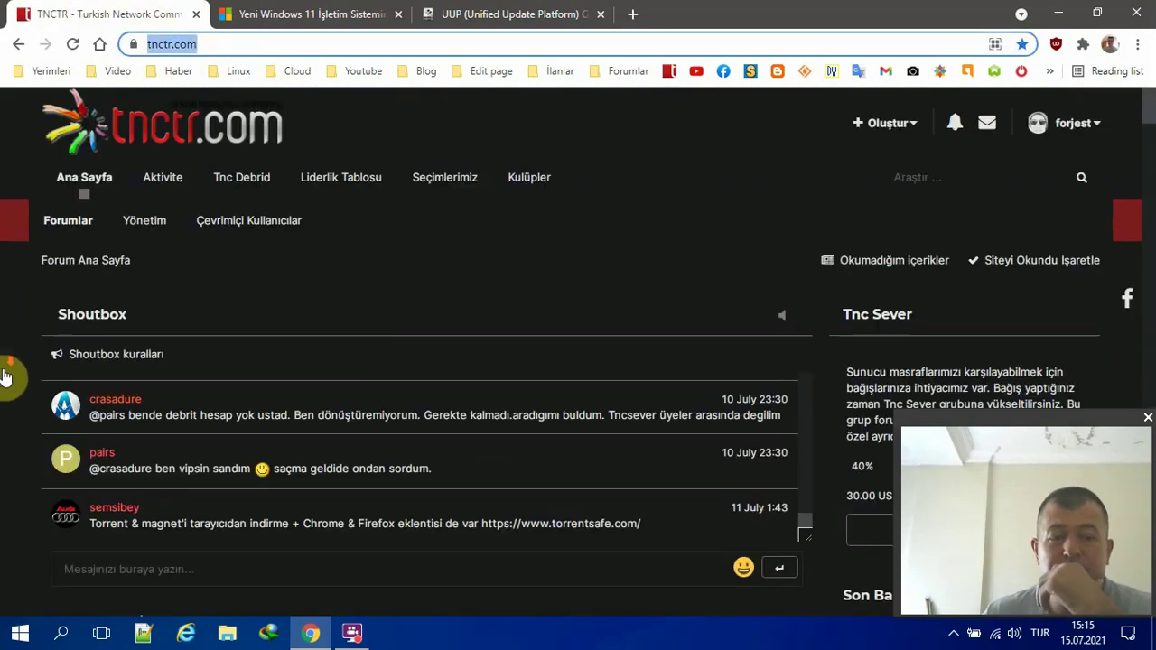
scroll(3, 390, down, 3)
scroll(3, 393, down, 9)
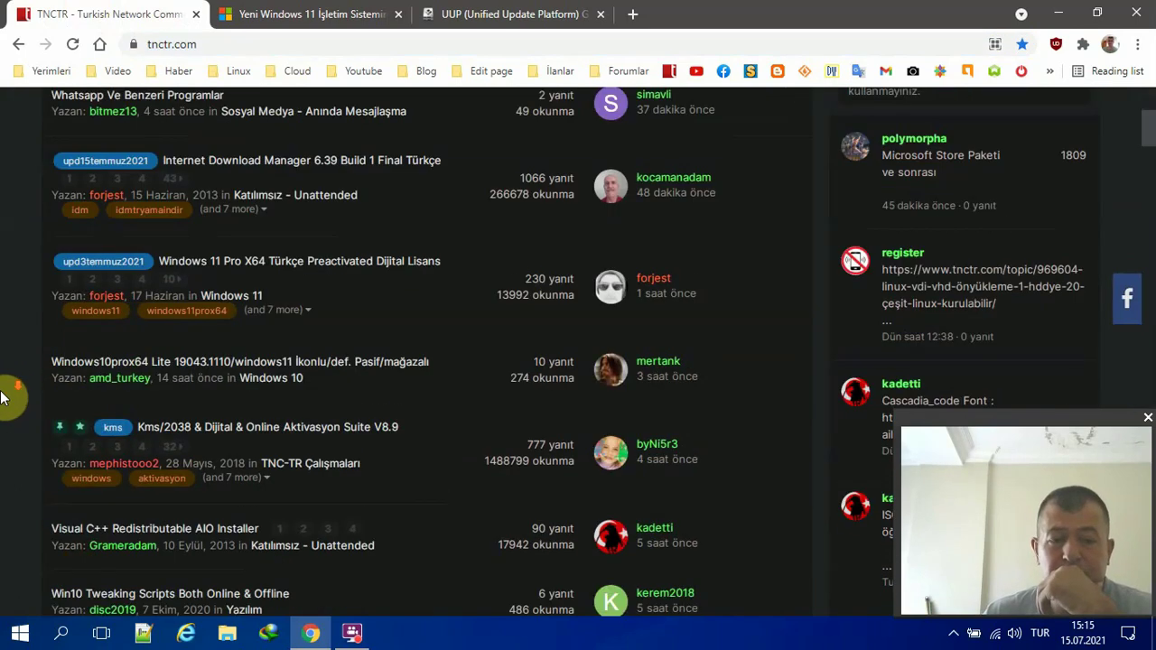
scroll(3, 395, down, 8)
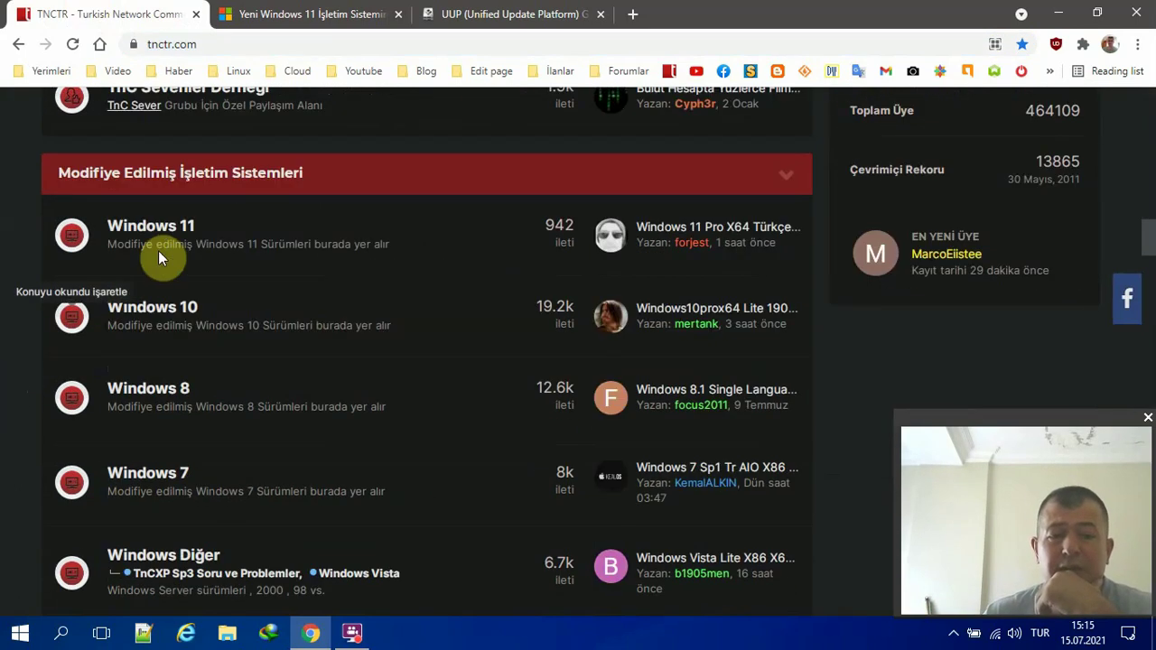
right_click(169, 231)
click(194, 235)
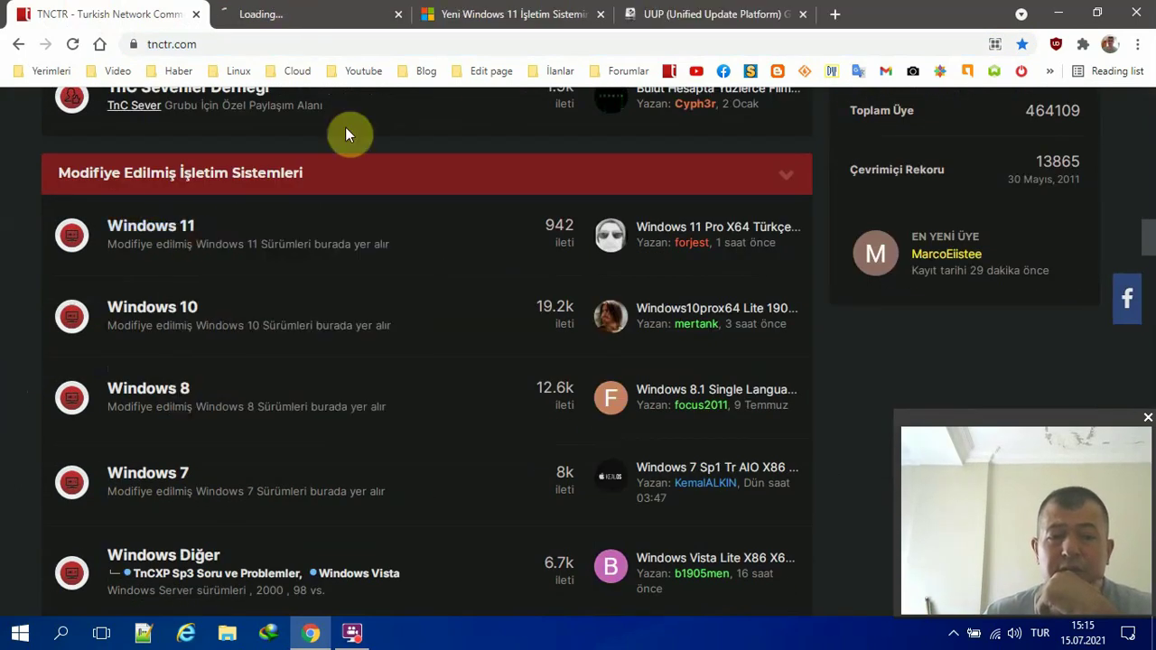
In the Windows 11 forum, open the topic "Windows 11 Pro X64 Türkçe Preactivated Dijital Lisans".
click(289, 11)
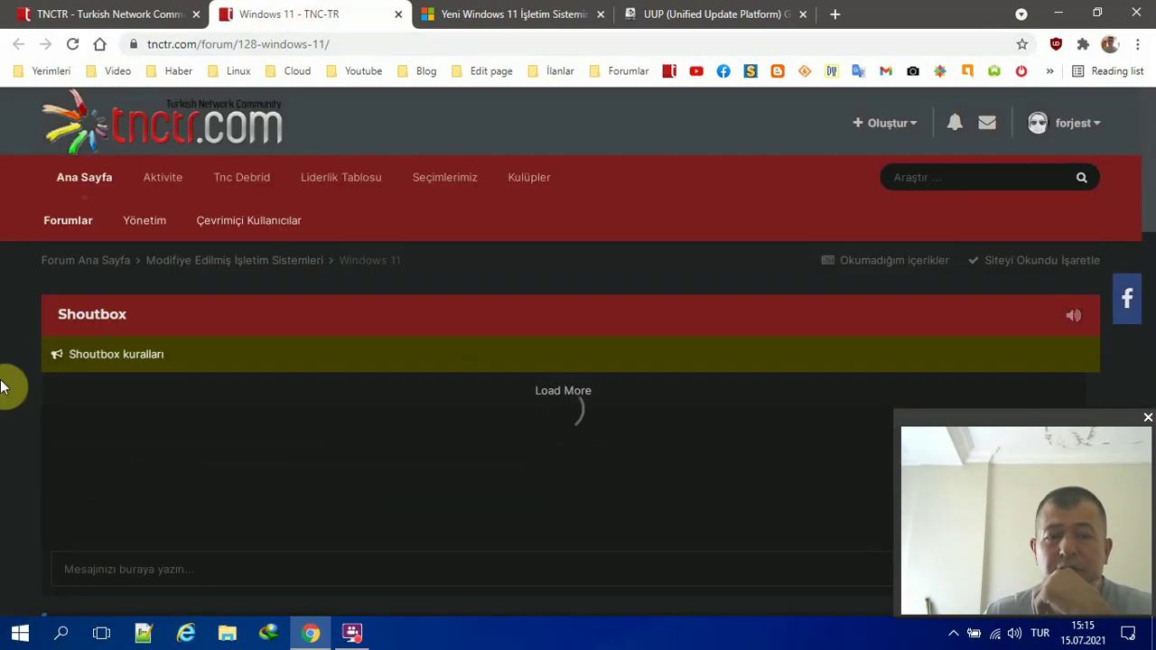
scroll(4, 388, down, 3)
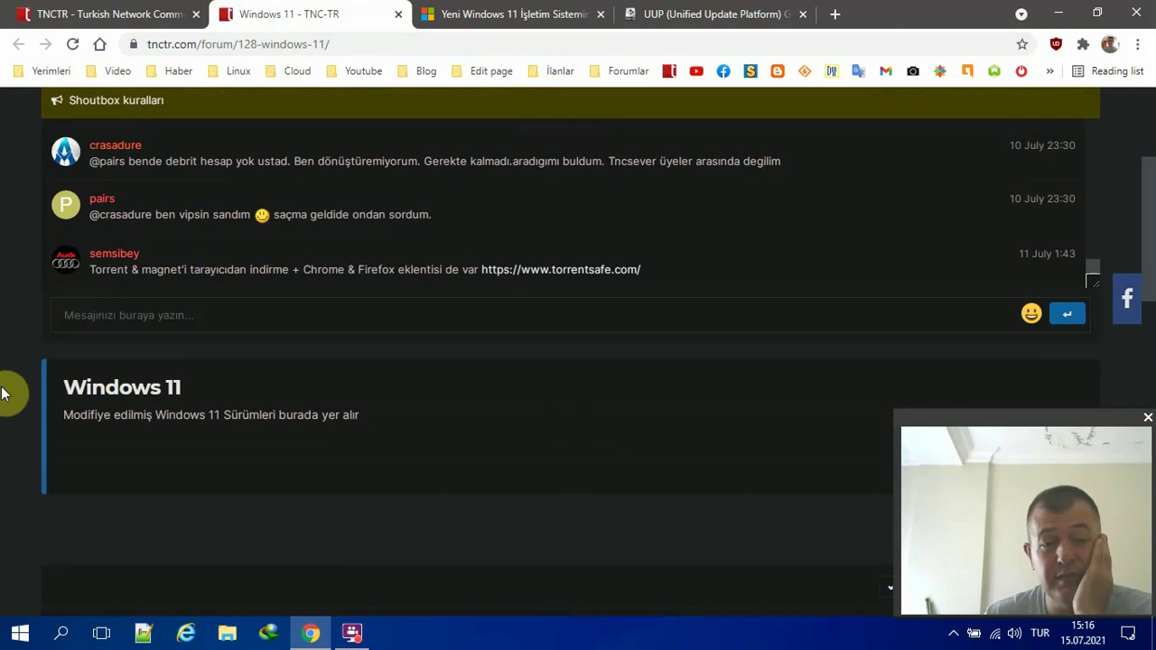
scroll(3, 392, down, 4)
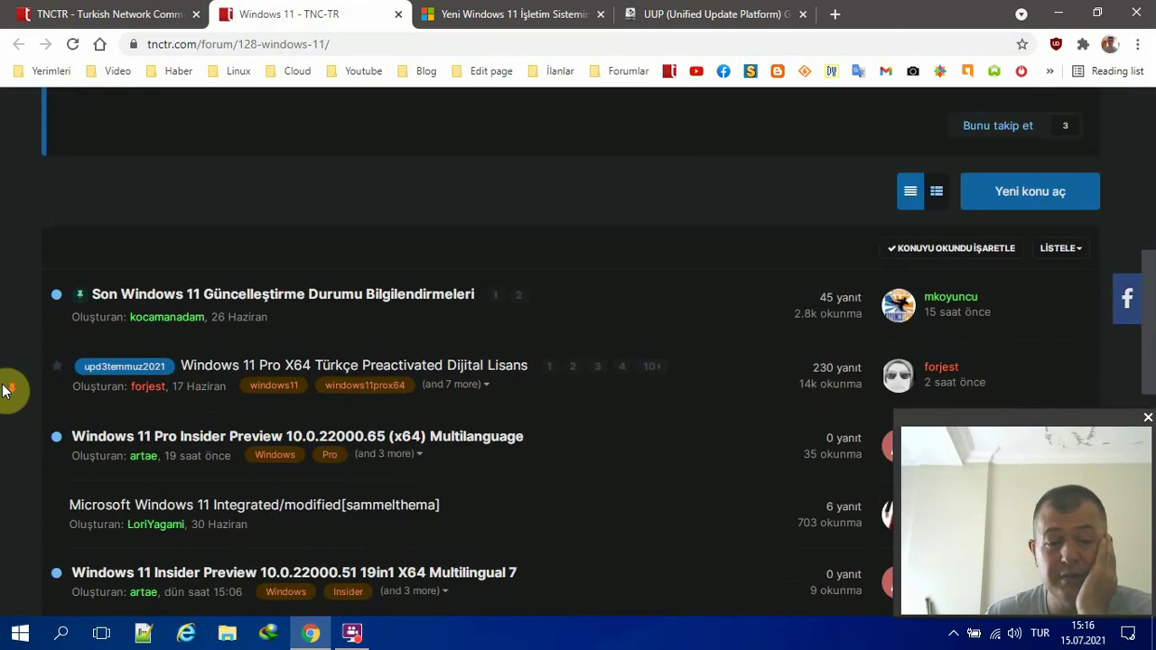
scroll(4, 390, down, 2)
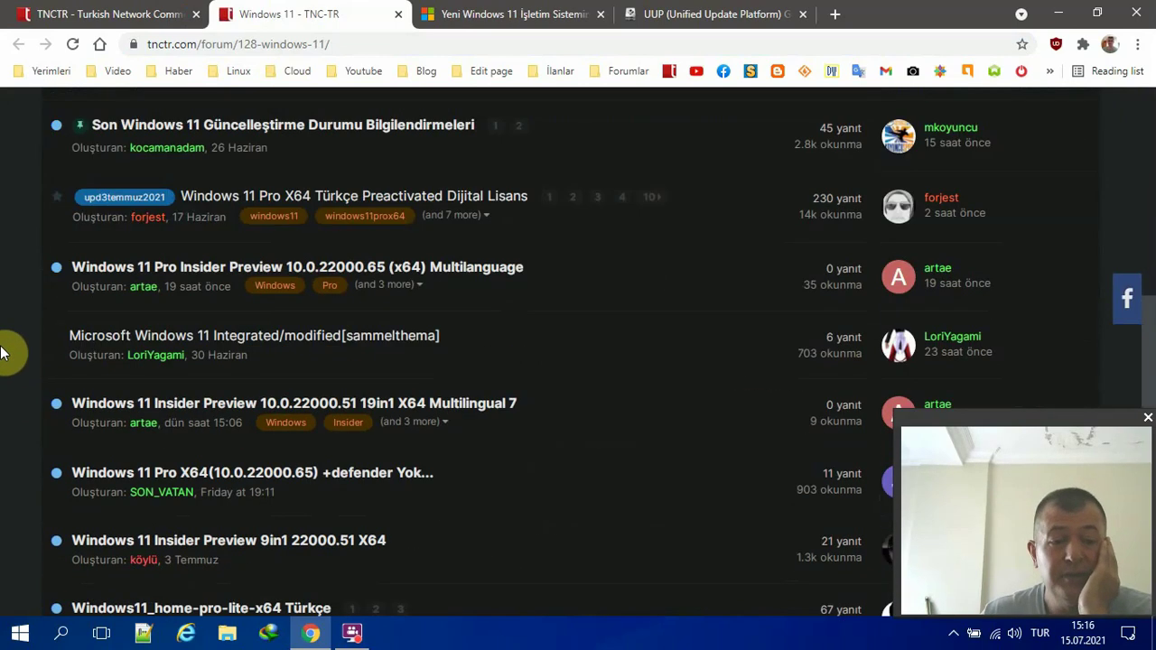
scroll(6, 357, down, 1)
scroll(7, 366, up, 1)
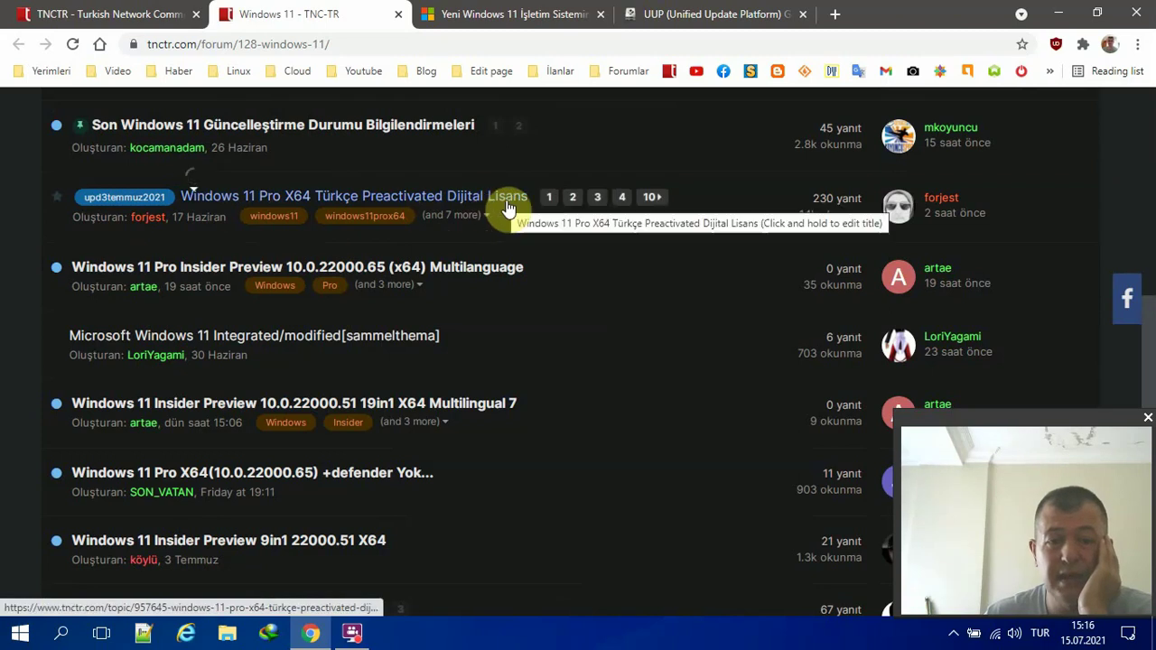
mouse_move(508, 208)
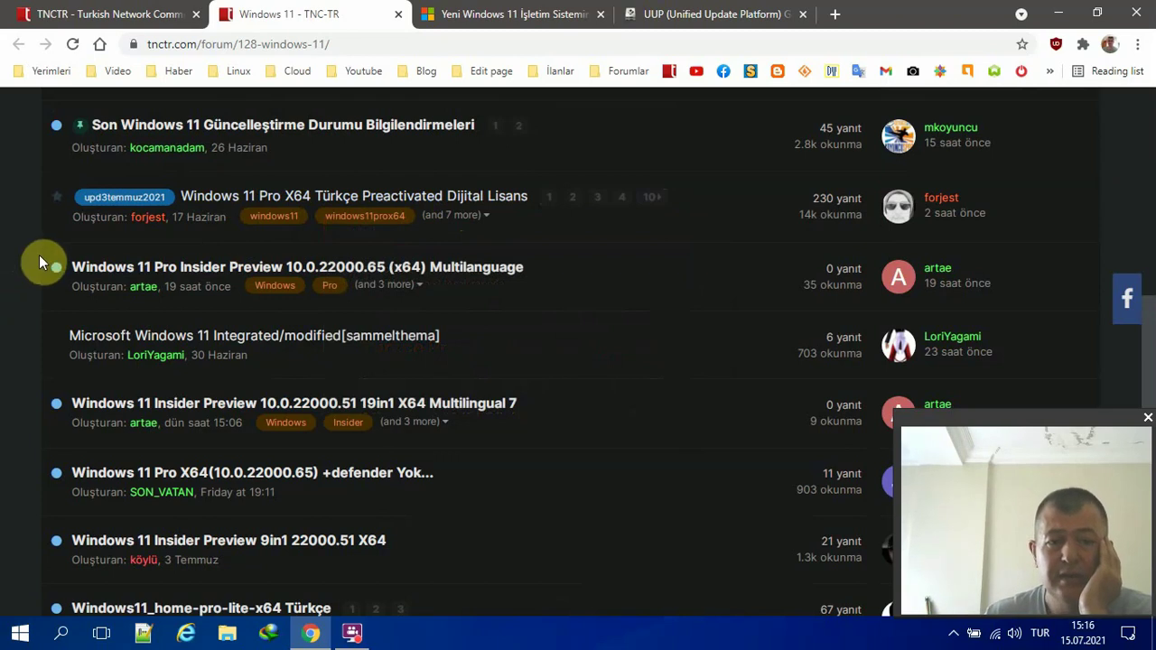
click(490, 198)
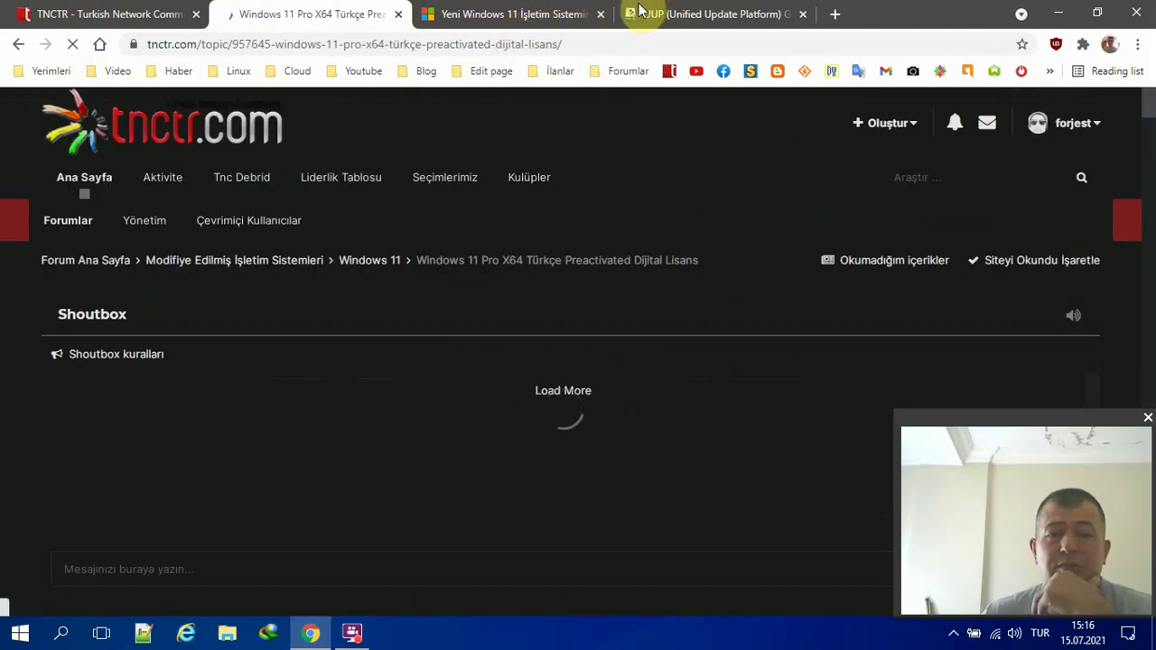
Look through the computer and device section of Microsoft's Windows 11 page.
click(542, 13)
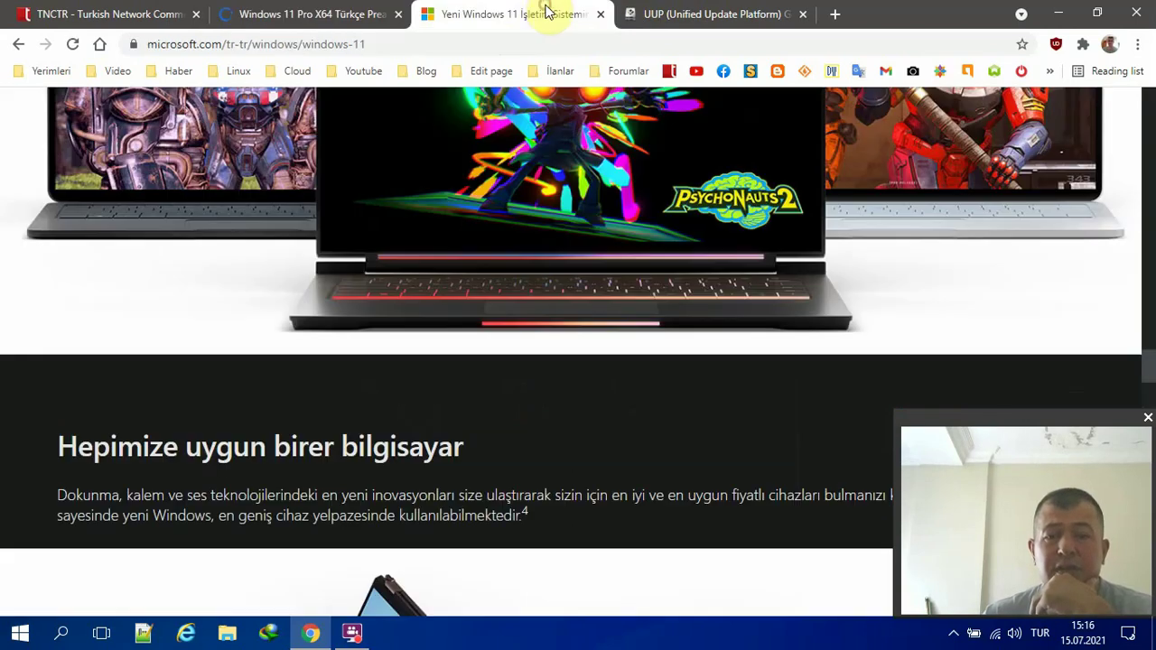
scroll(569, 252, down, 5)
scroll(601, 259, down, 3)
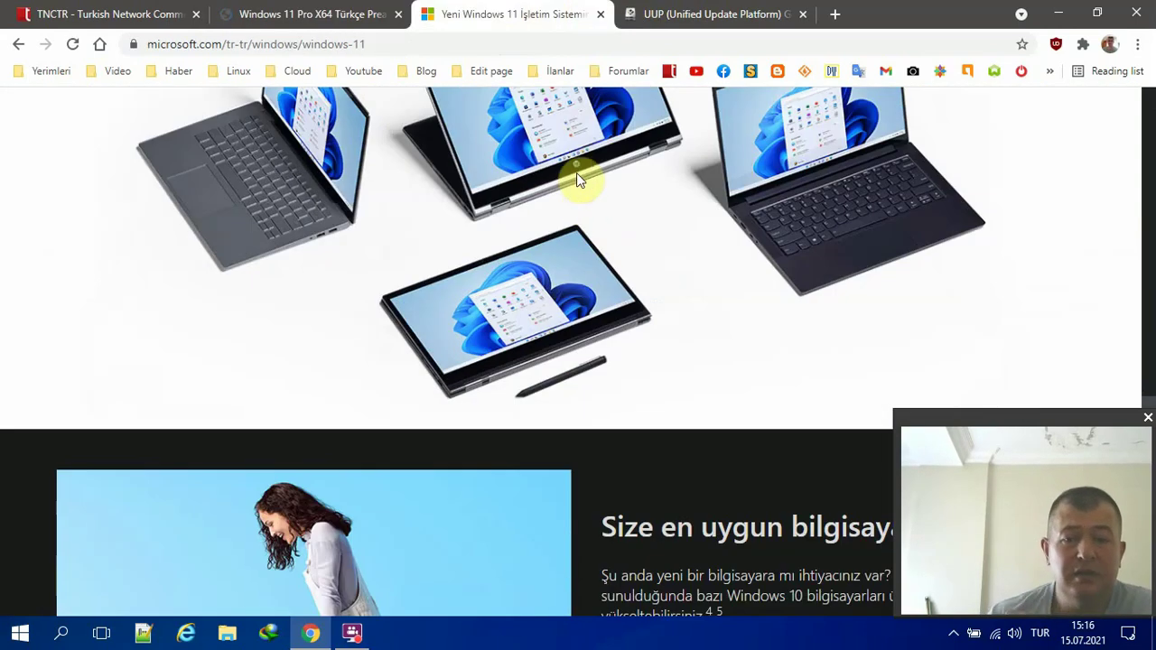
Show the UUP generator page and highlight its address, uup.rg-adguard.net.
click(681, 11)
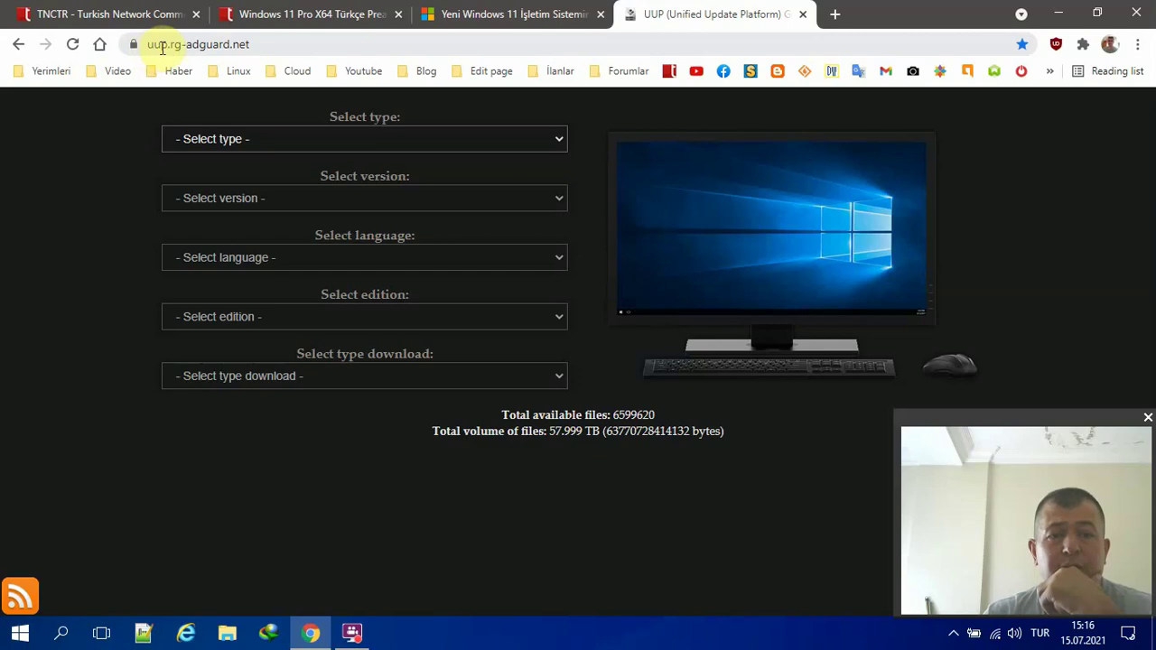
click(256, 45)
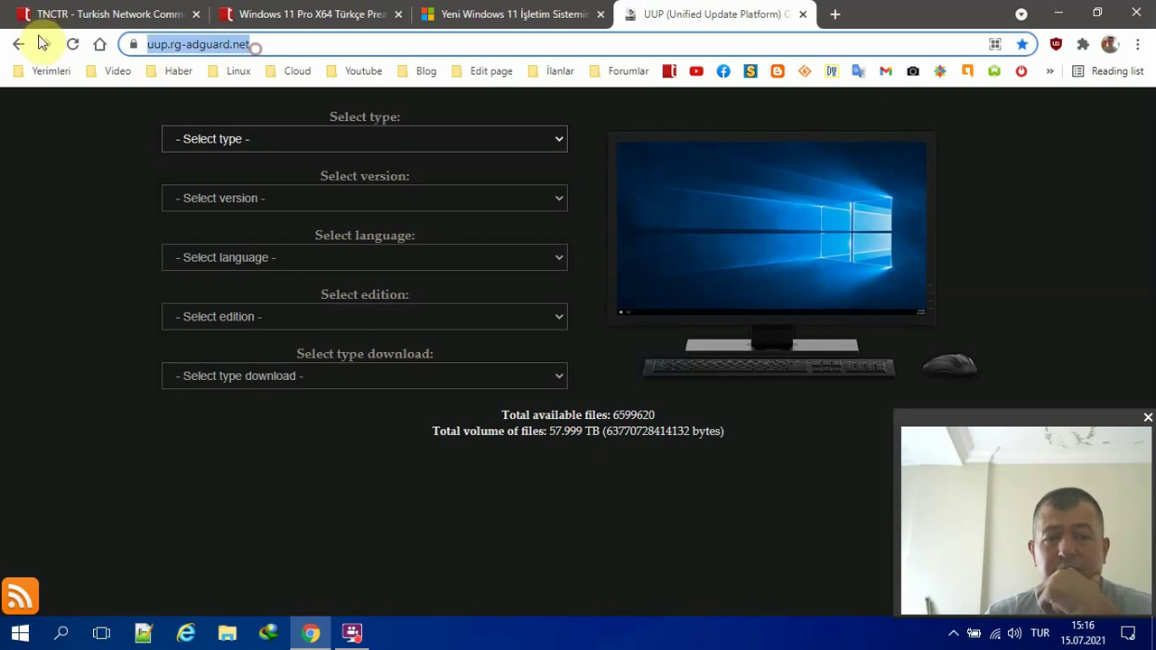
click(33, 263)
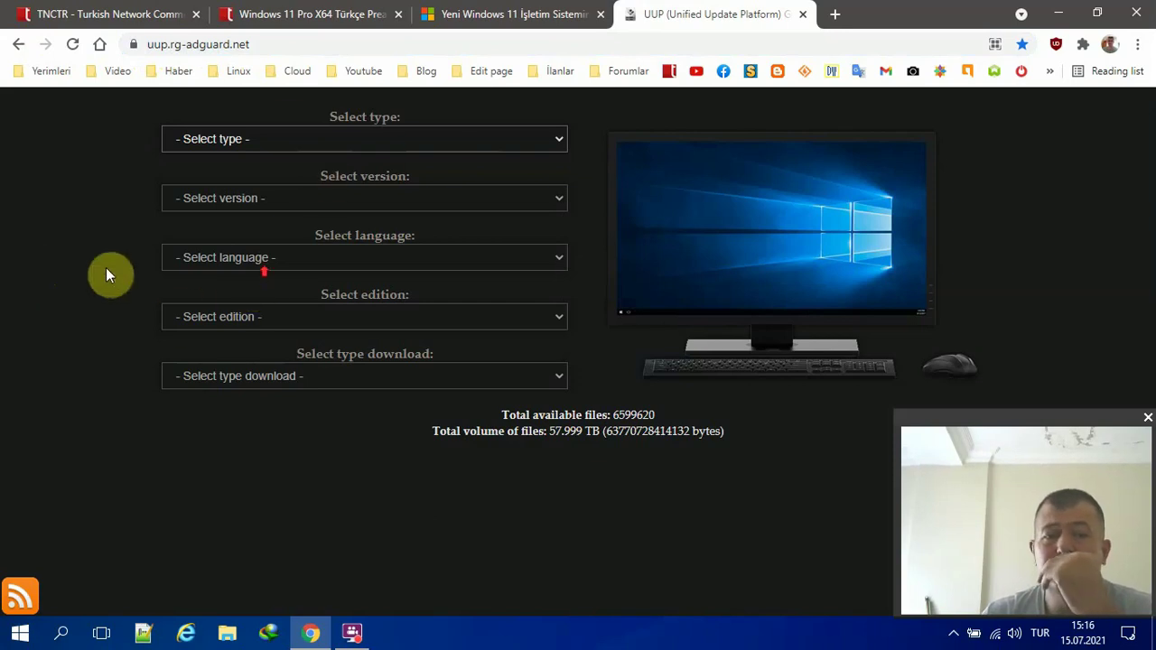
click(318, 45)
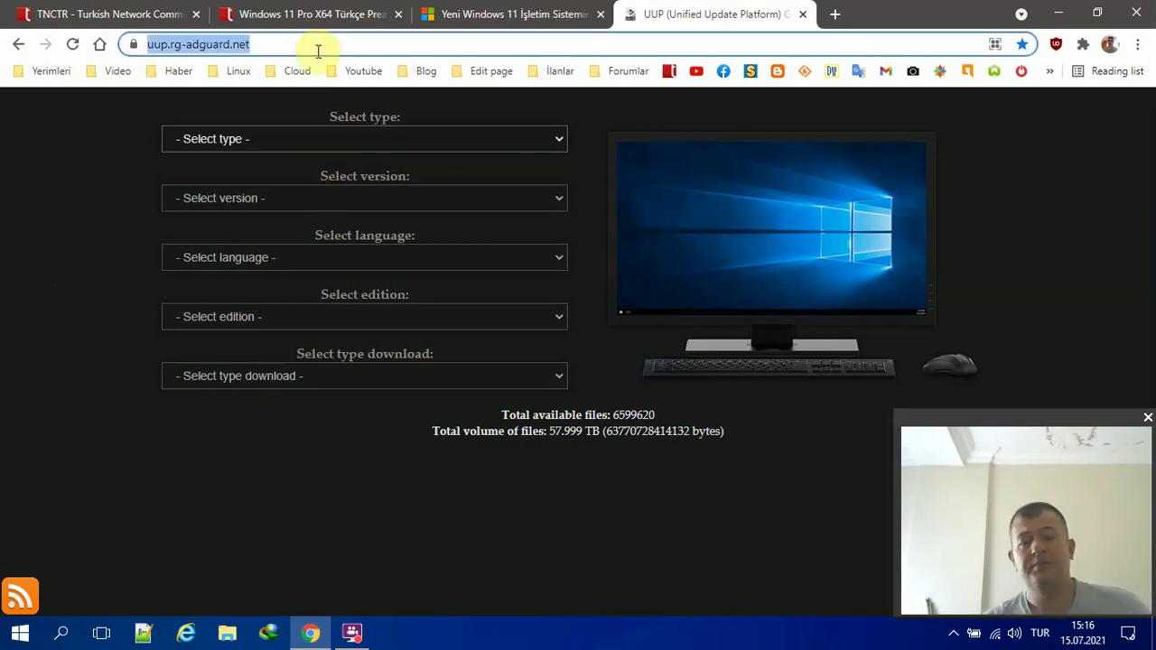
Set the type to Windows (Insider version) and the version to Windows 11 Insider Preview 10.0.22000.65 (co_release) [x64].
click(409, 140)
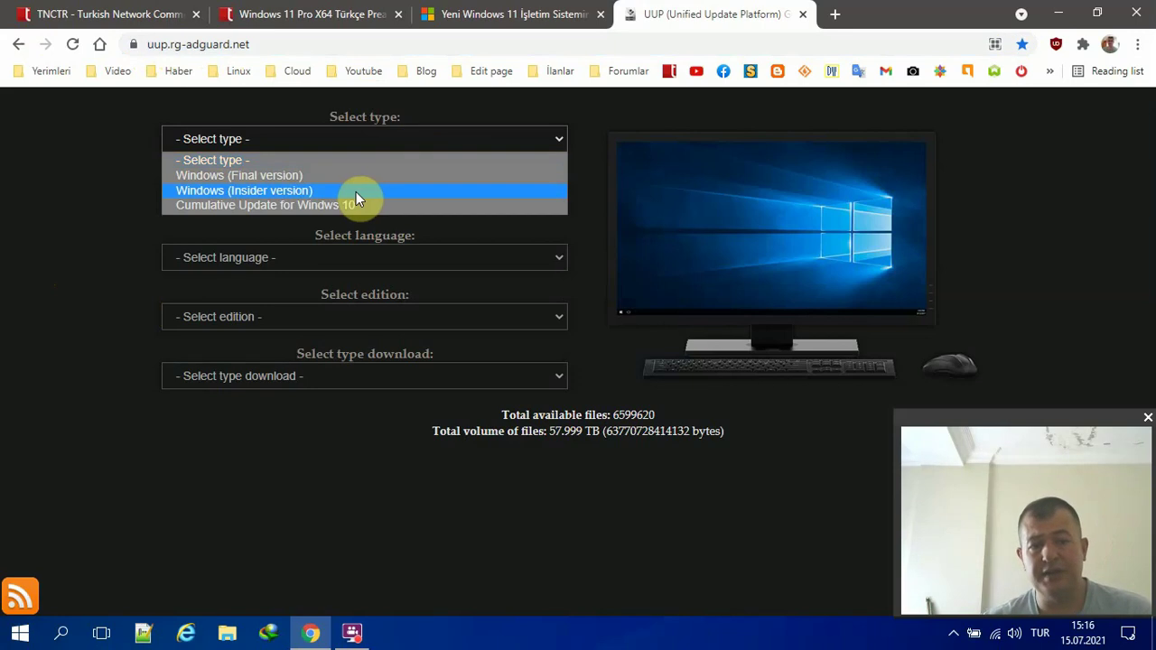
click(356, 191)
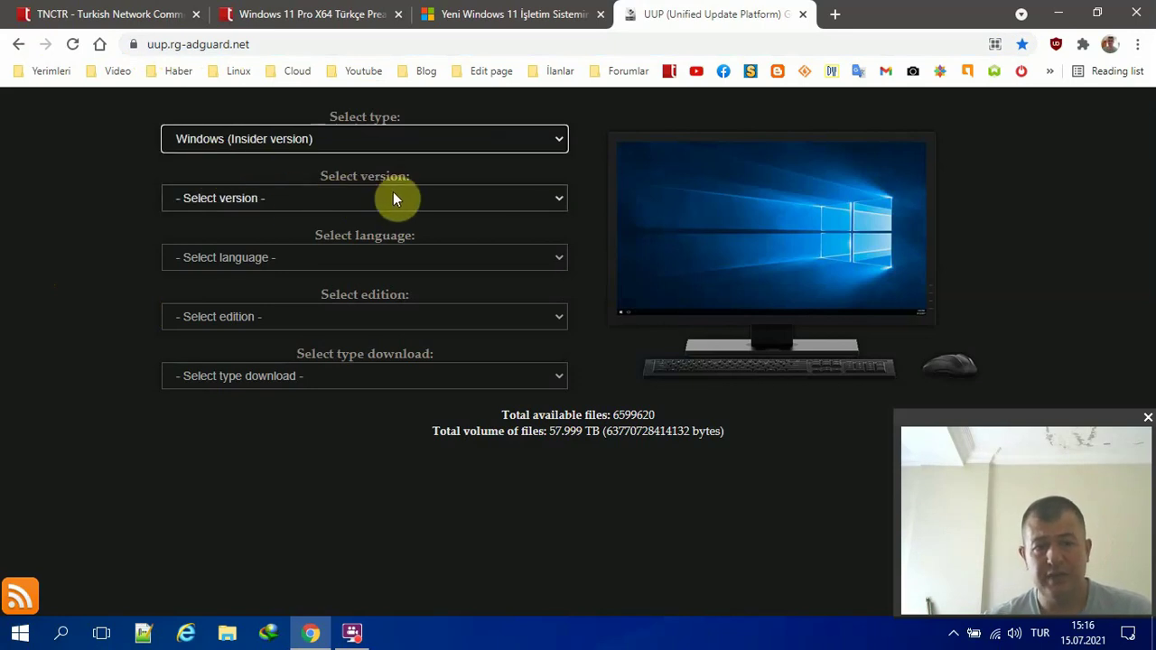
click(360, 204)
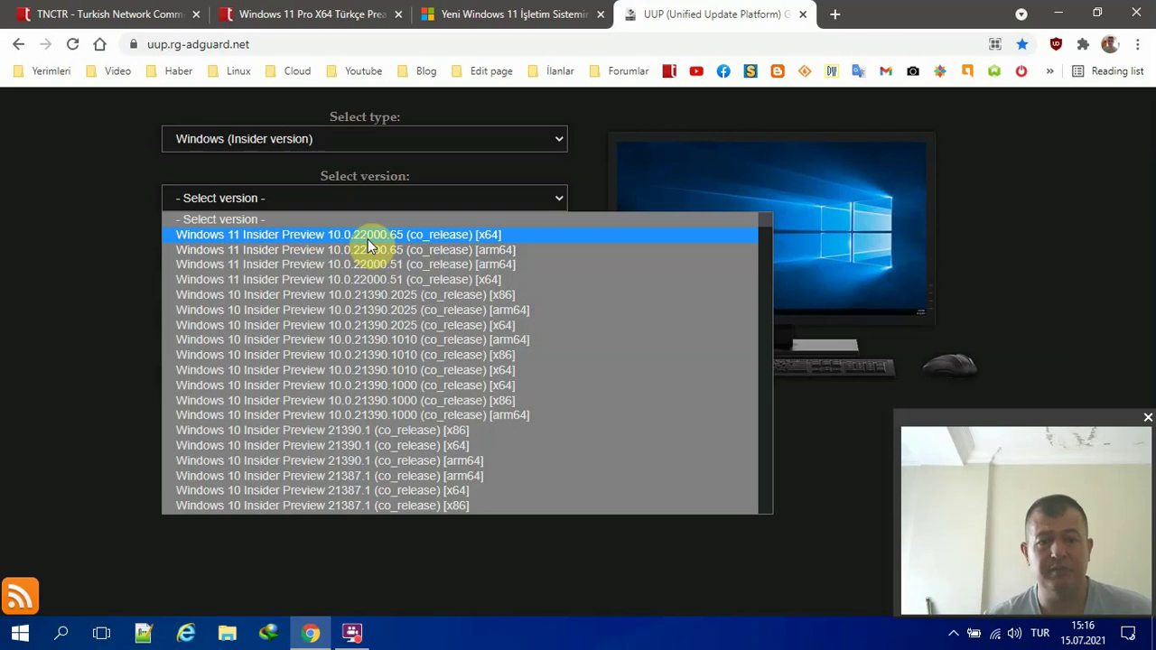
click(274, 235)
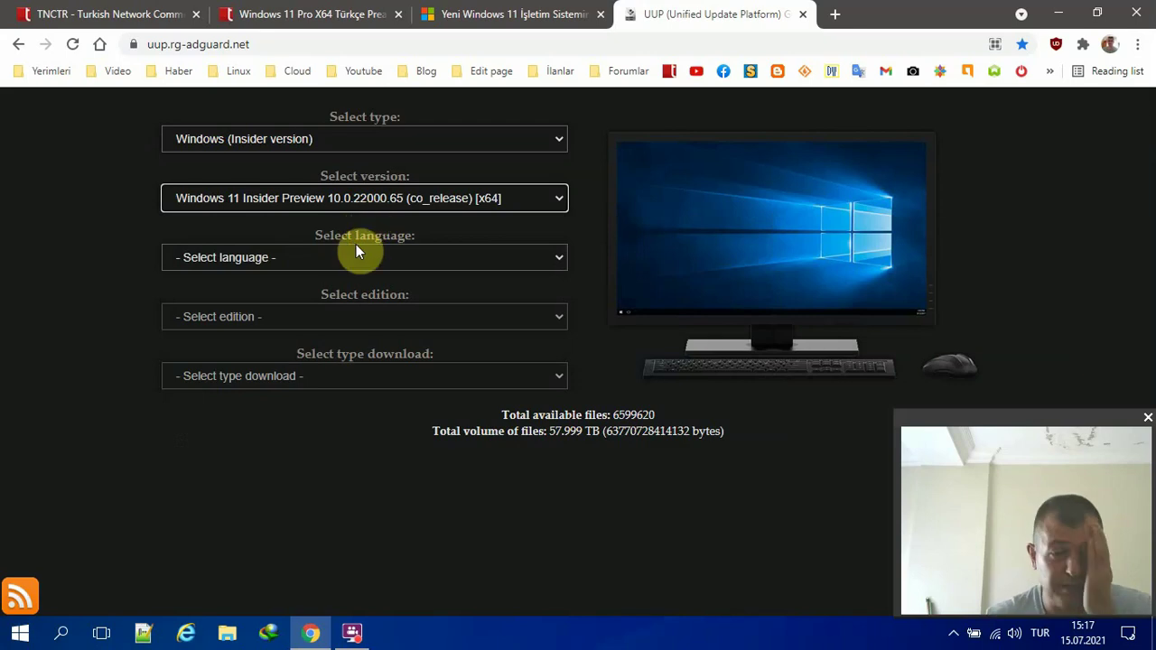
Choose tr-tr: Turkish as the language and Windows 11 Professional as the edition.
click(295, 262)
scroll(303, 361, down, 4)
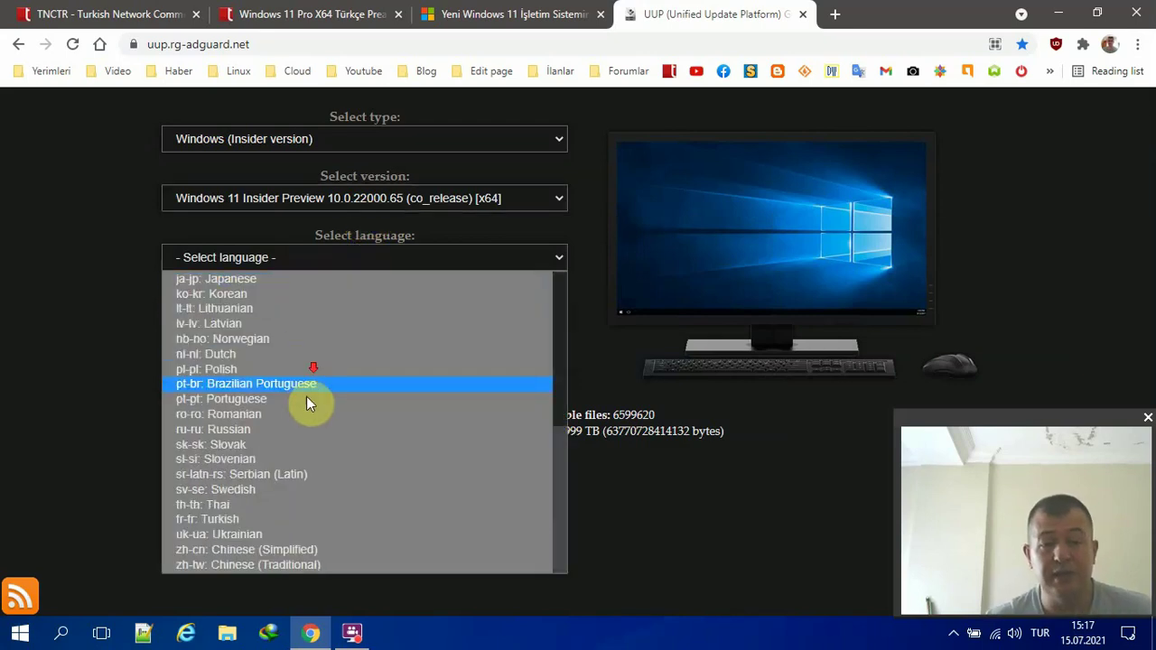
click(358, 520)
click(280, 318)
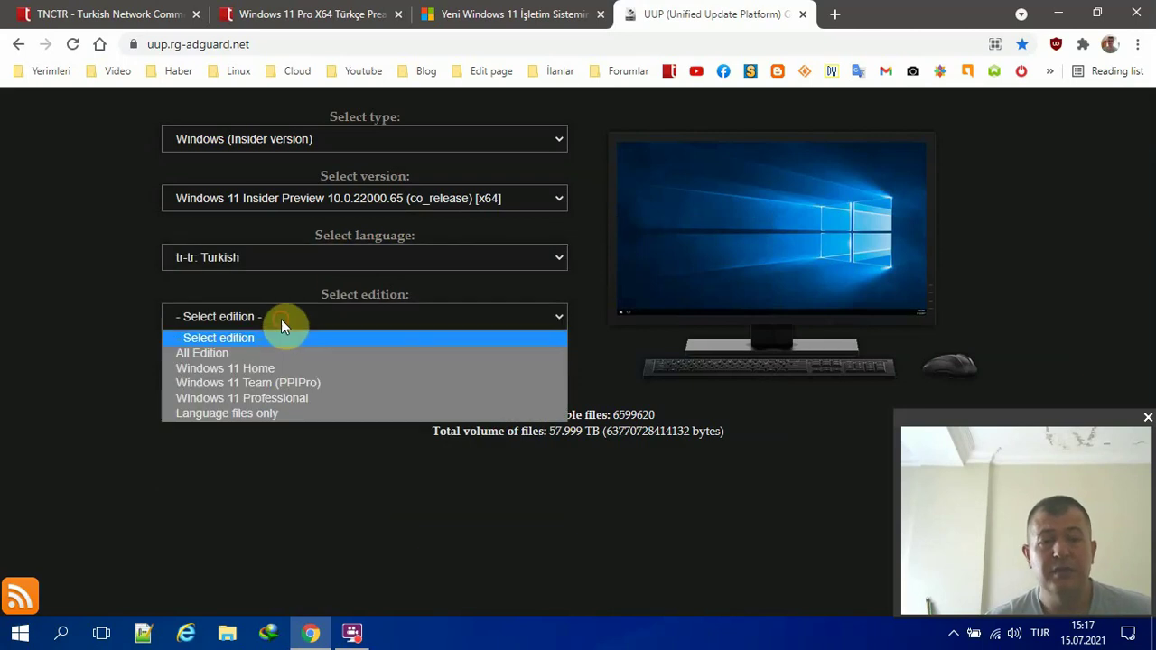
click(318, 400)
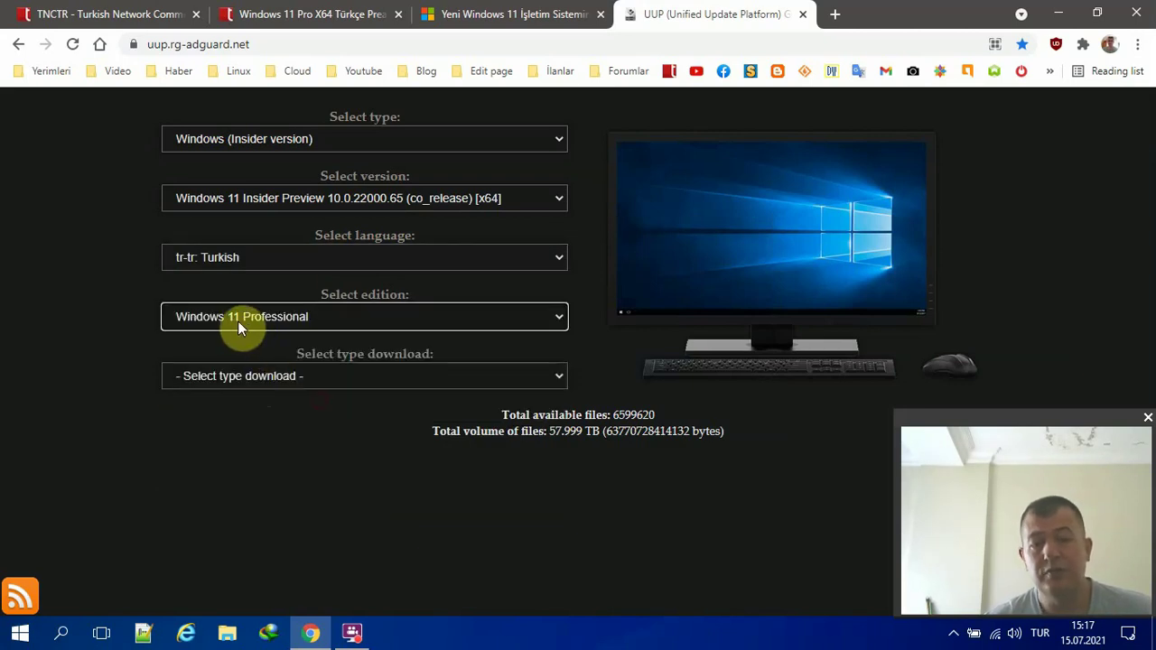
Review the internet connection requirement for Windows 11 Home on Microsoft's page, highlighting its full text.
click(452, 11)
scroll(696, 277, down, 6)
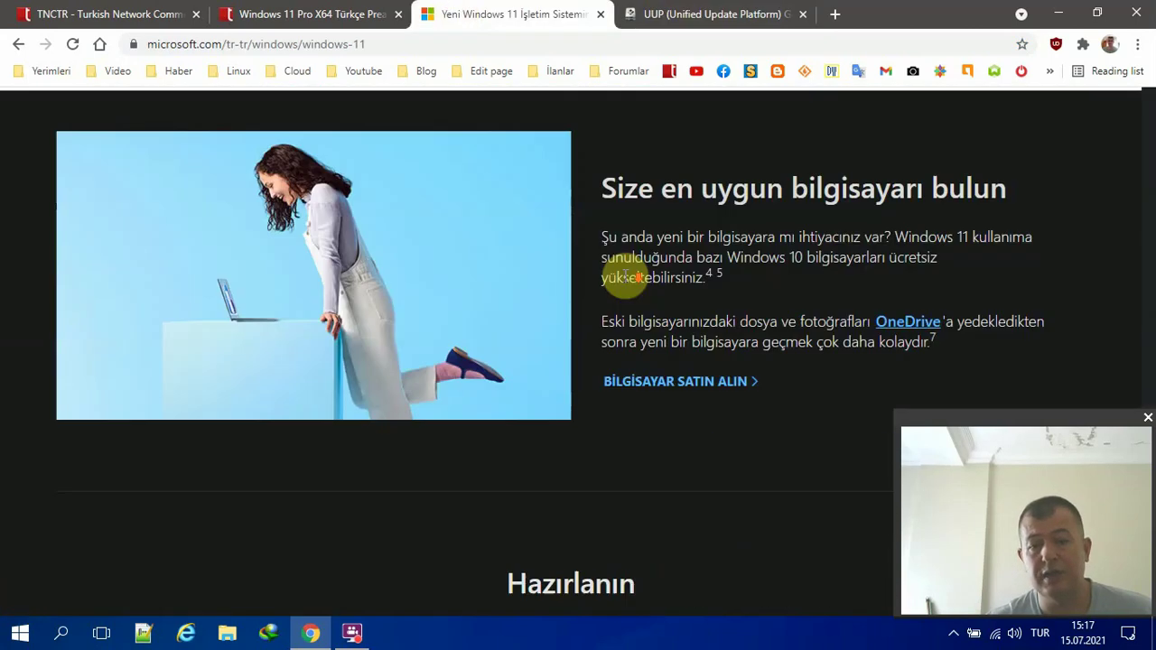
scroll(1064, 292, down, 10)
scroll(907, 226, up, 1)
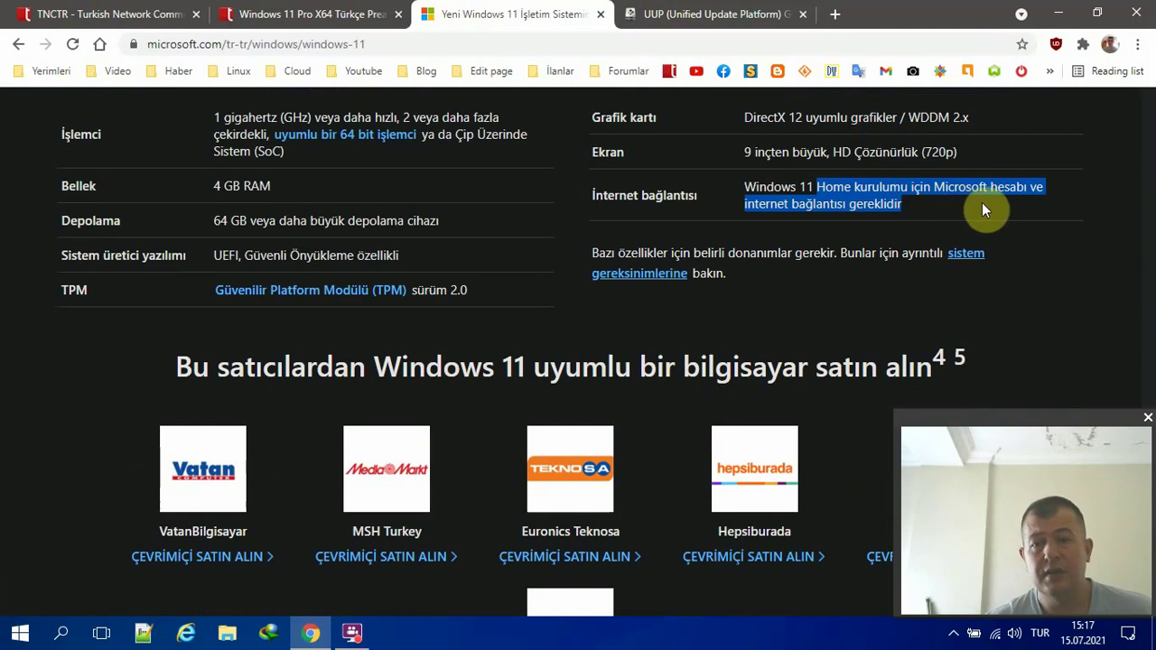
click(899, 206)
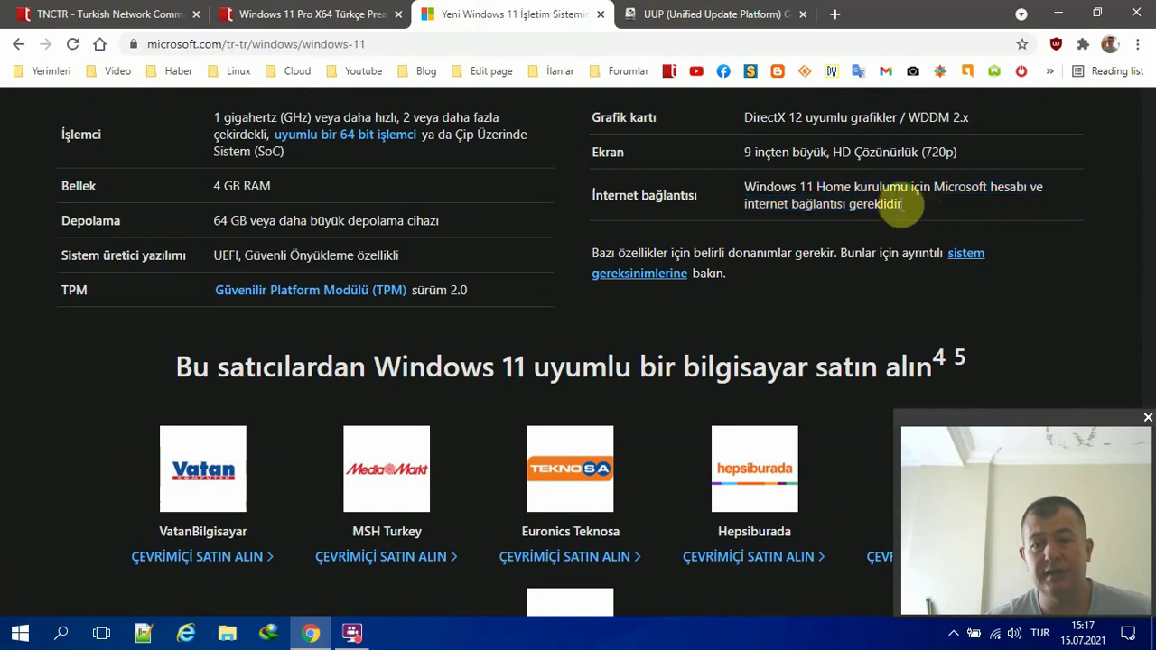
drag(901, 206, 761, 188)
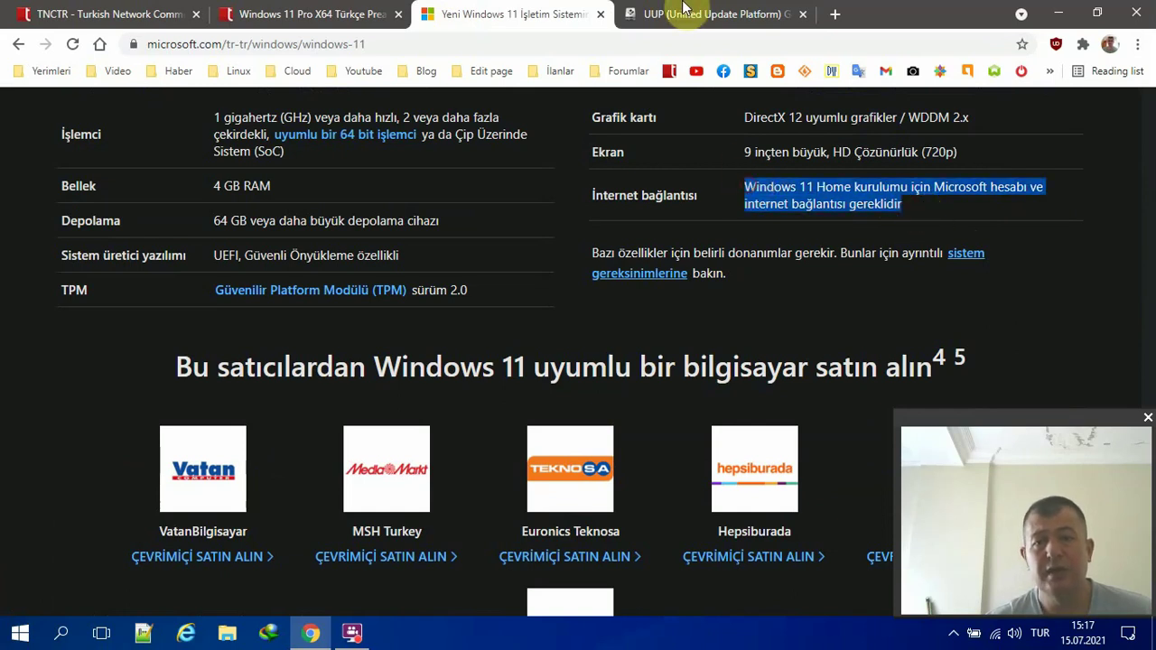
Back on the UUP page, set the download type to "Download ISO compiler in OneClick! (run downloaded CMD-file)".
click(683, 11)
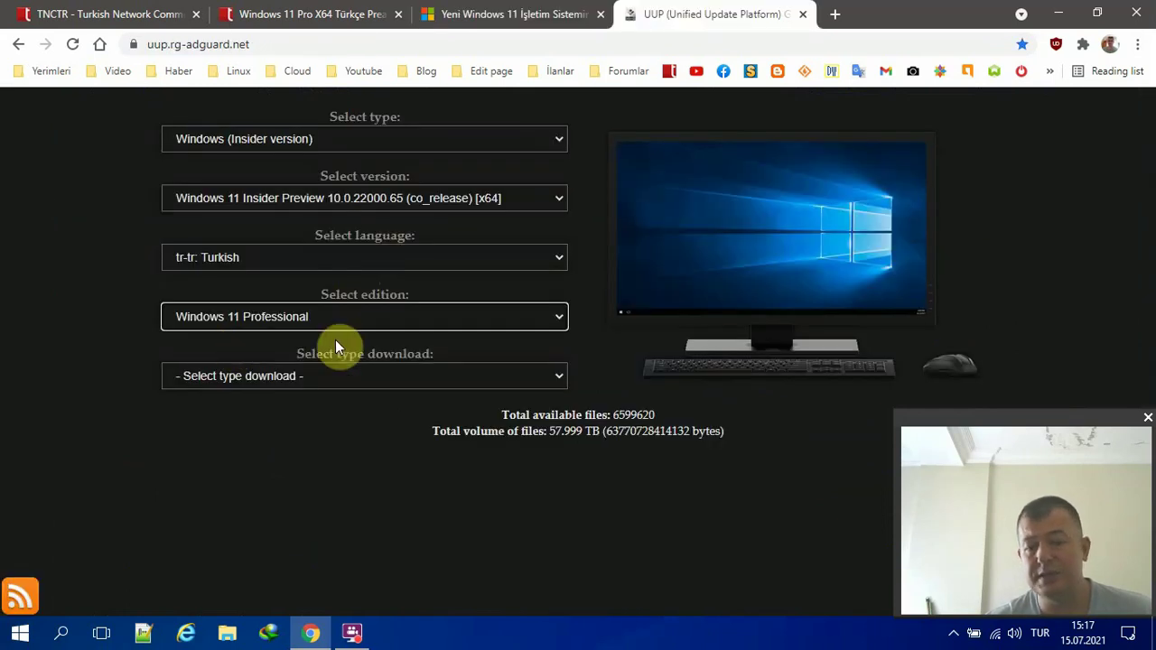
click(356, 375)
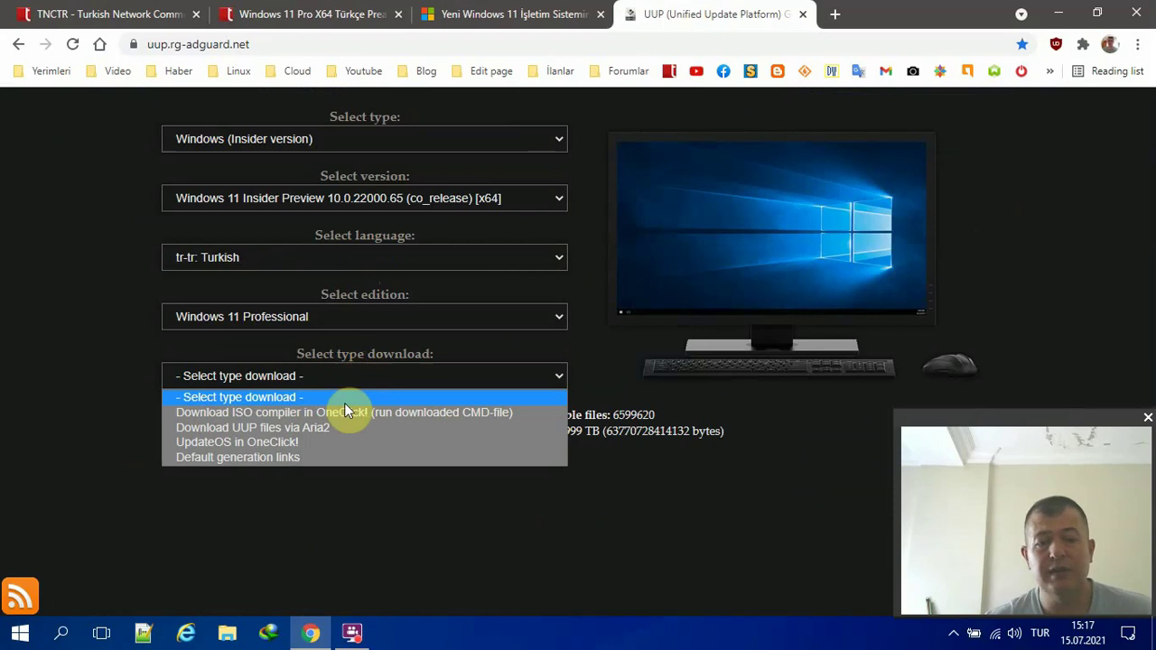
click(345, 415)
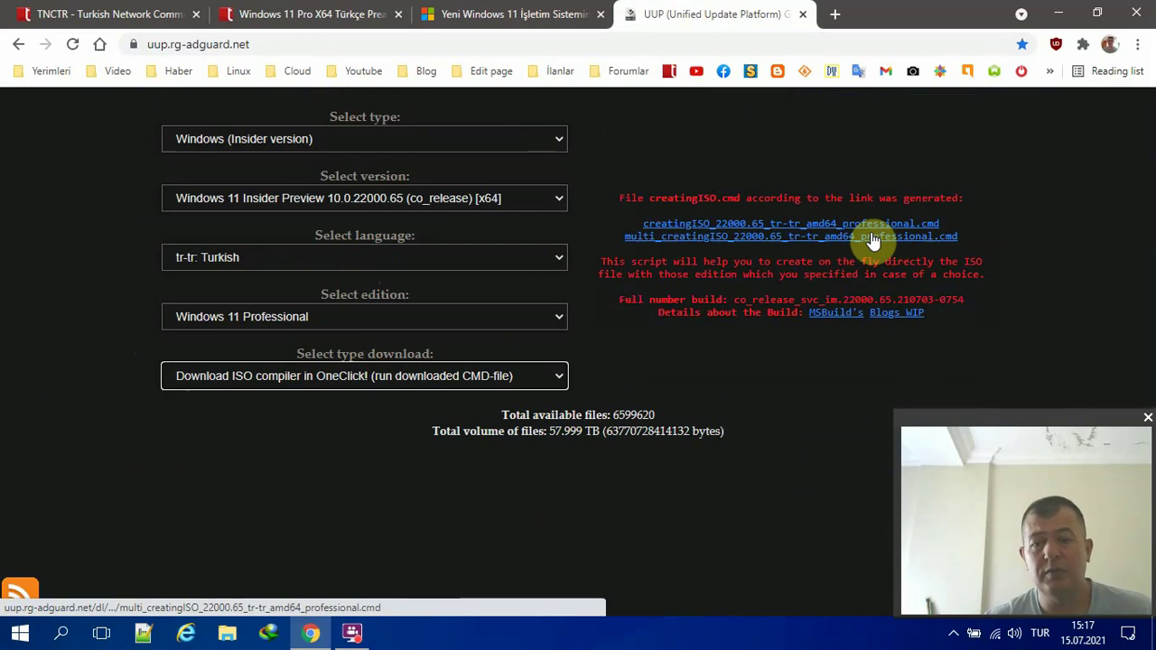
Download multi_creatingISO_22000.65_tr-tr_amd64_professional.cmd to Downloads and open its containing folder.
right_click(815, 239)
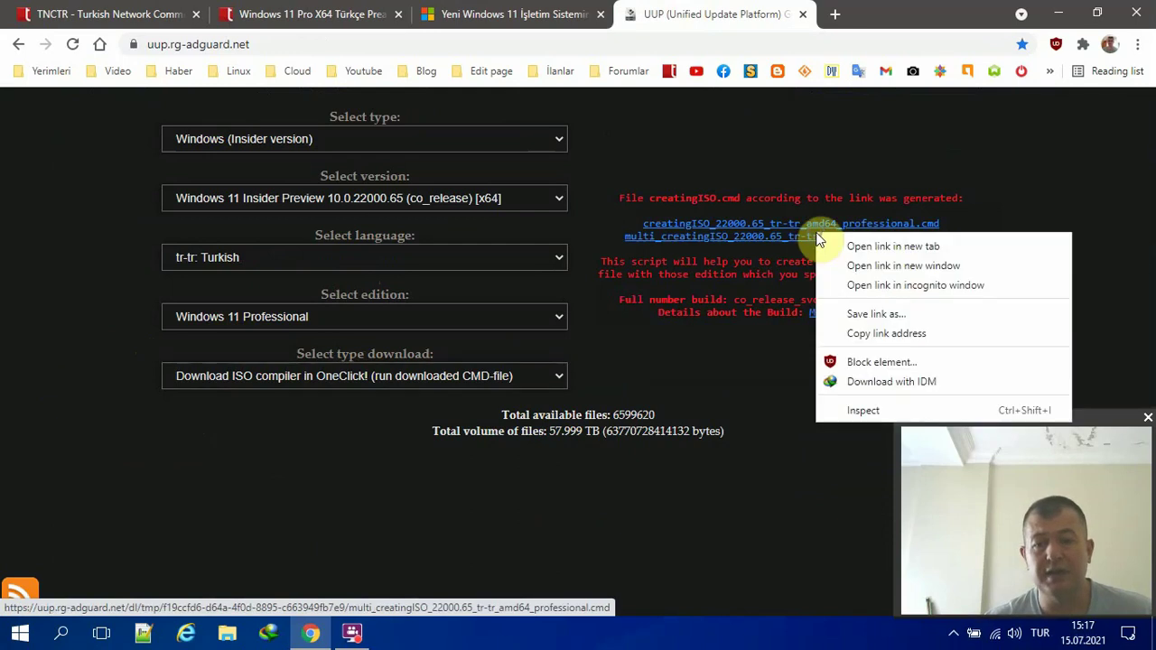
click(728, 345)
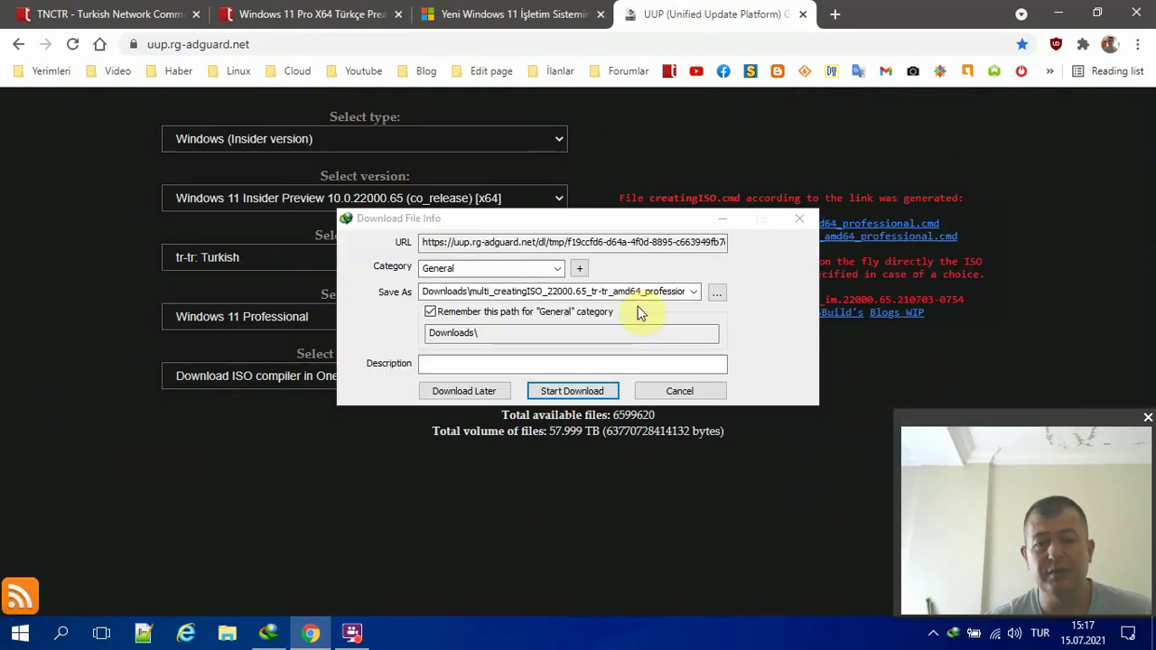
click(597, 391)
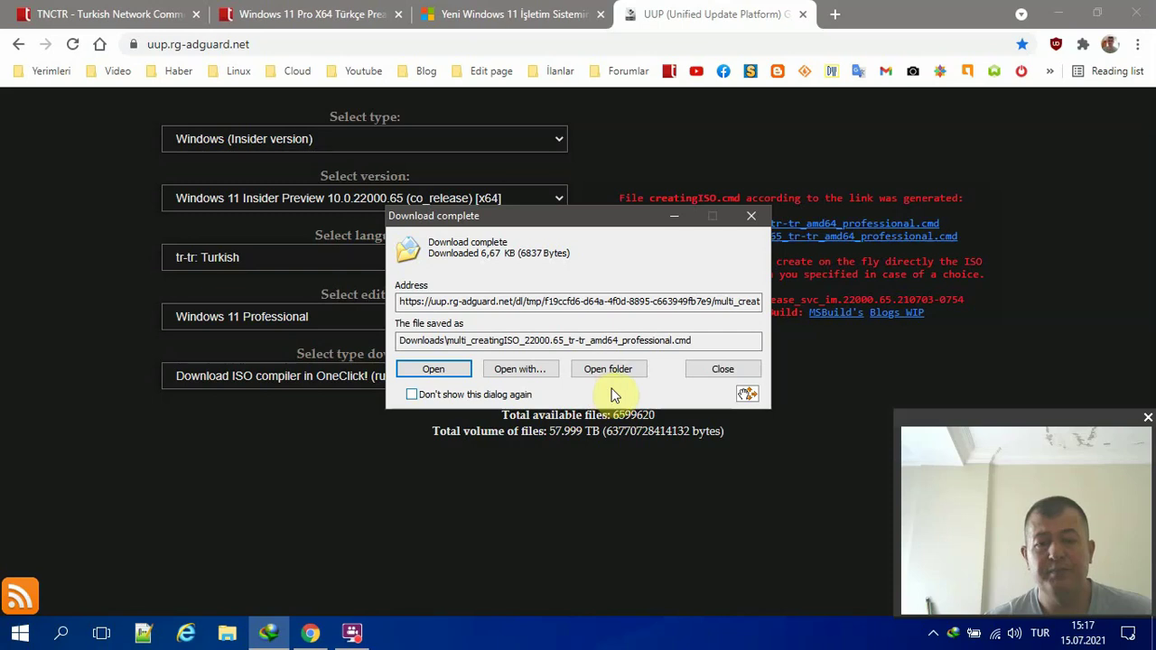
click(628, 372)
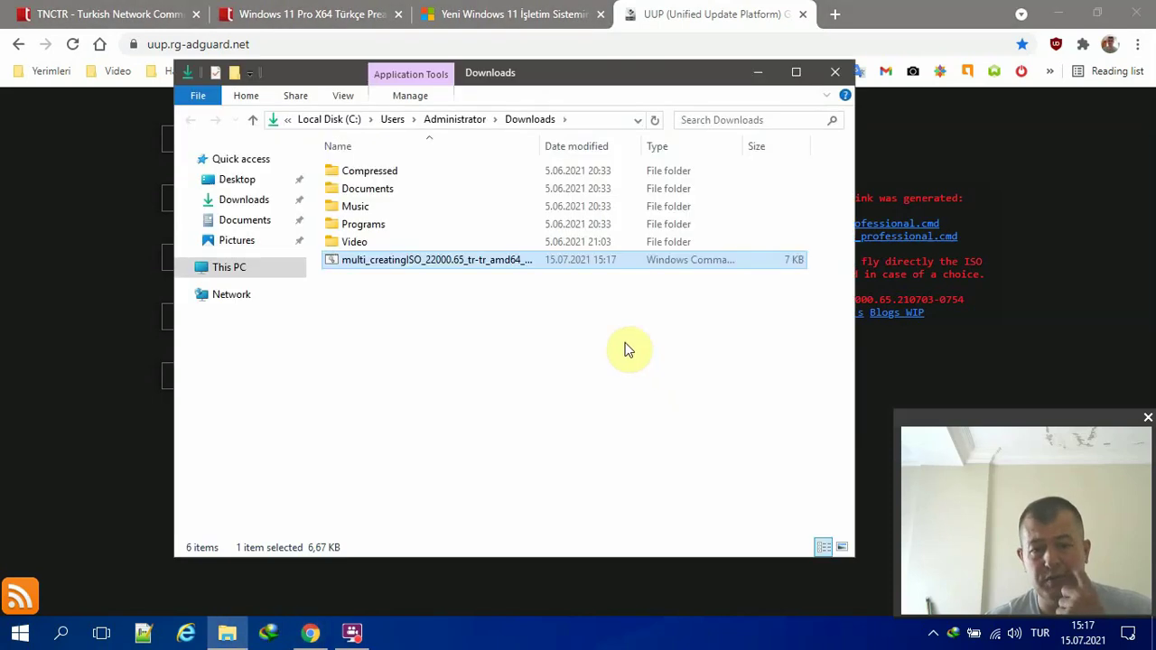
Highlight the Downloads folder path, then bring up the properties of the downloaded multi_creatingISO script.
click(601, 121)
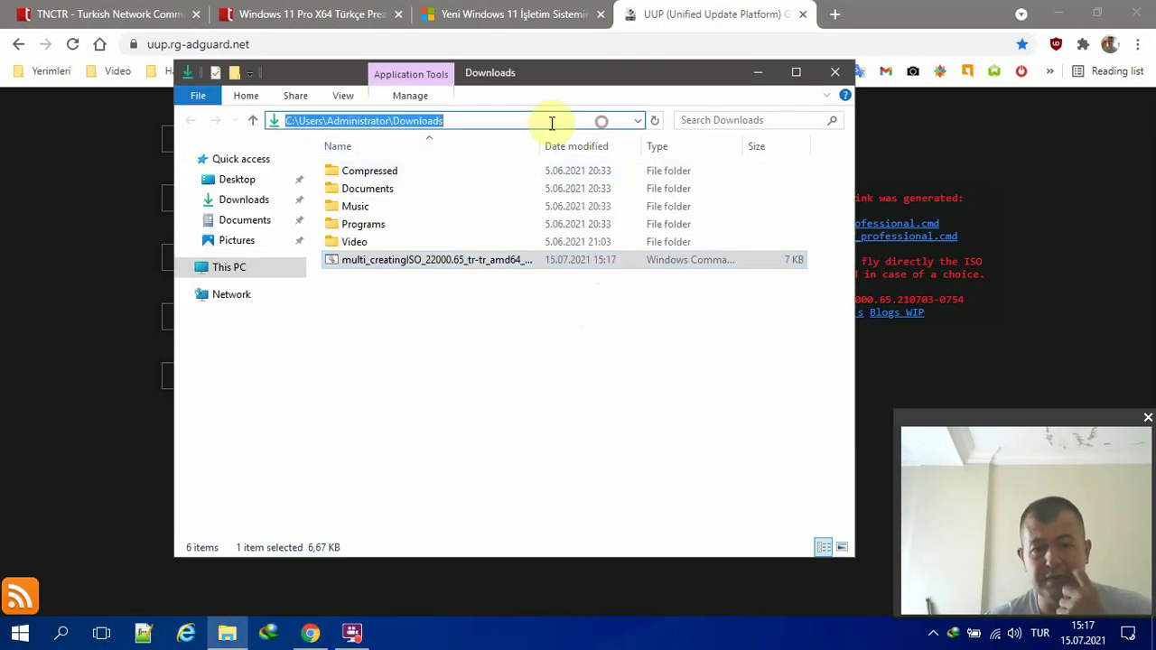
click(473, 283)
click(470, 262)
right_click(465, 262)
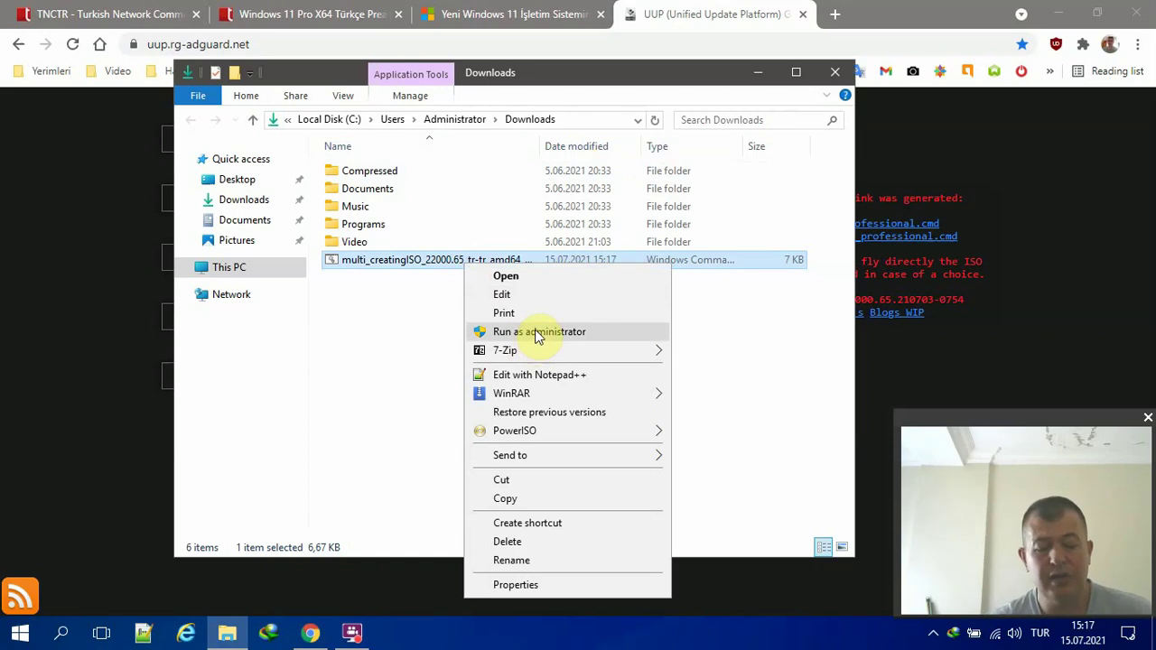
key(r)
Open an administrator Command Prompt by running cmd.
key(super+r)
text(cmd)
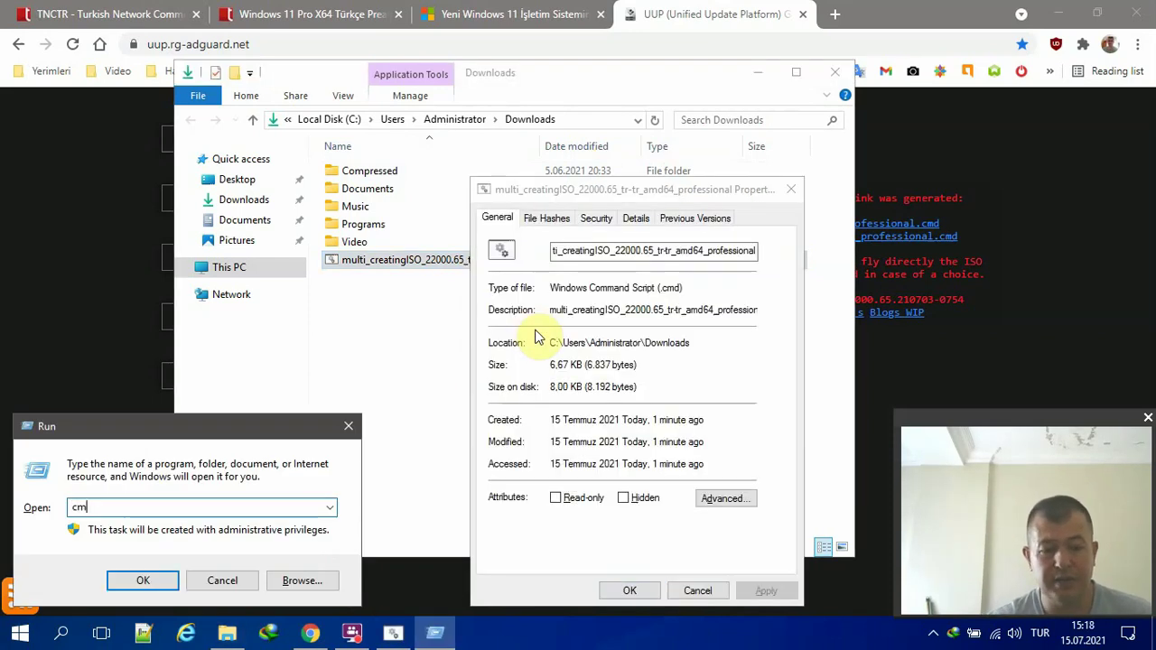
key(Return)
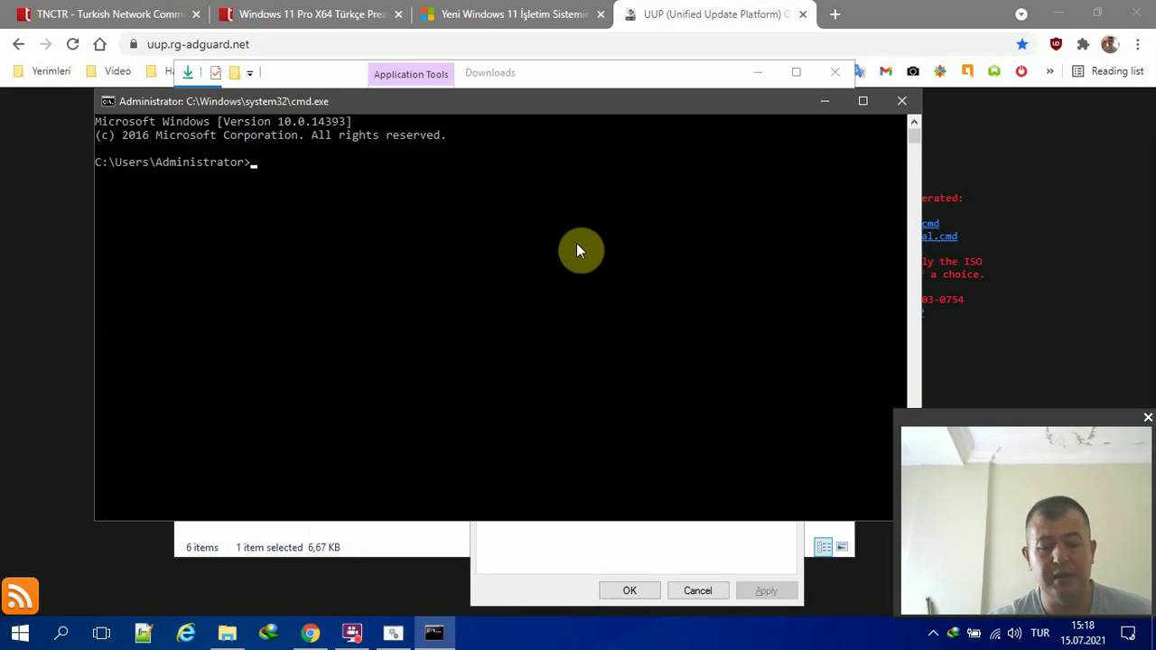
Run color 1f and cls in the Command Prompt, and close it together with the script's properties.
text(color 1f)
key(Return)
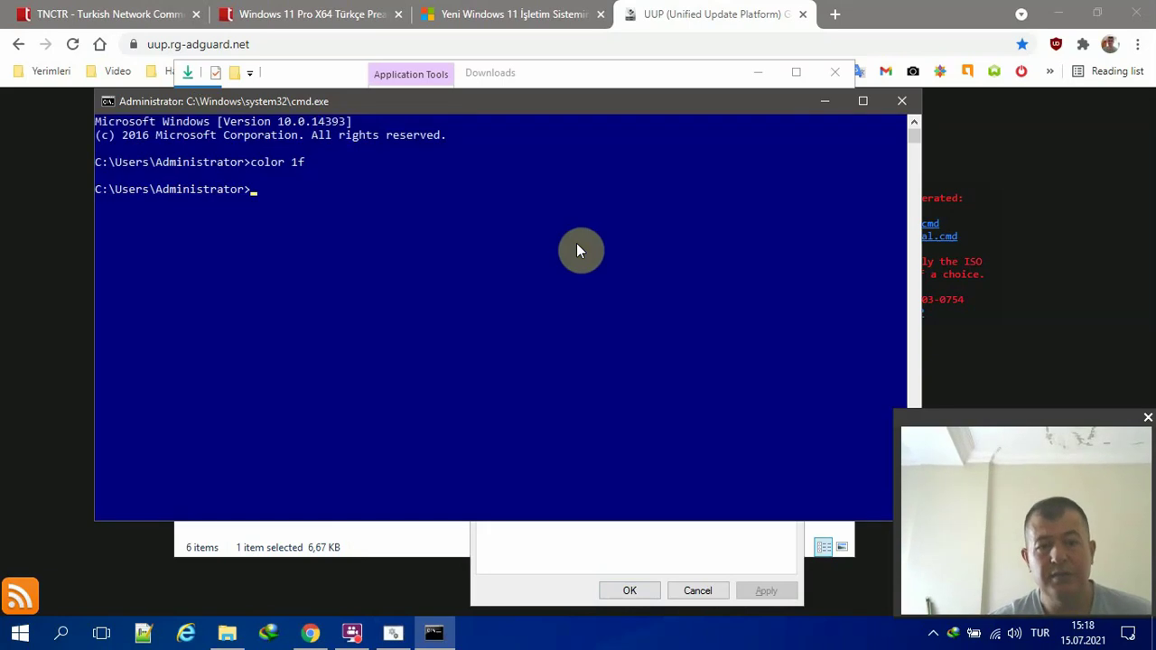
text(cls)
key(Return)
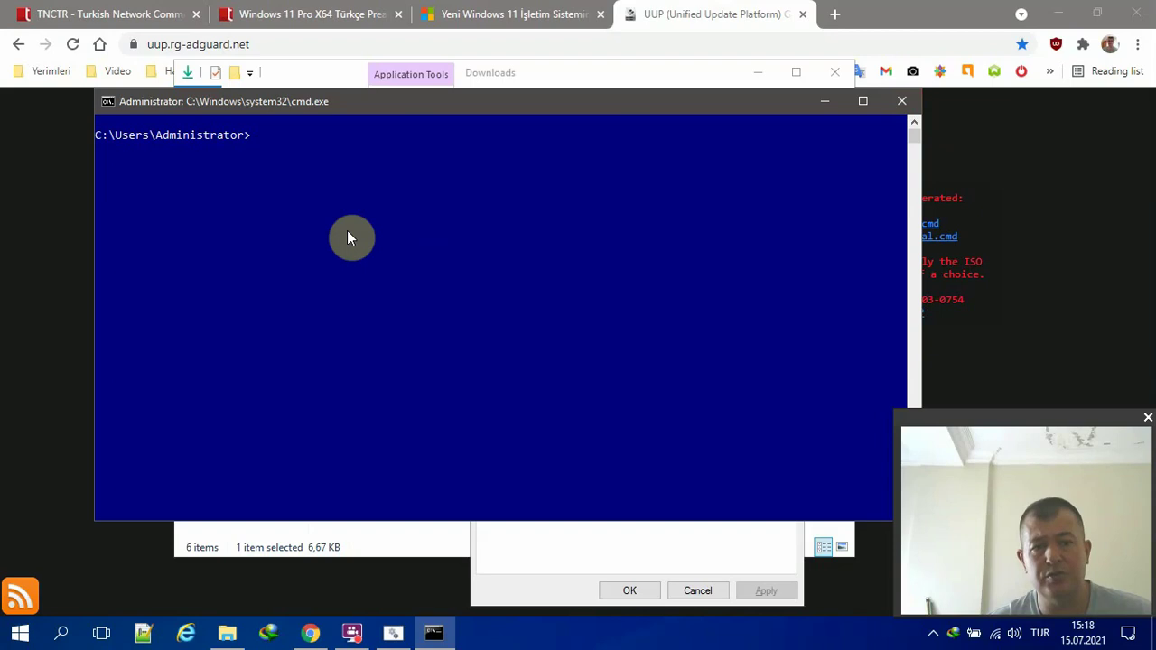
click(901, 102)
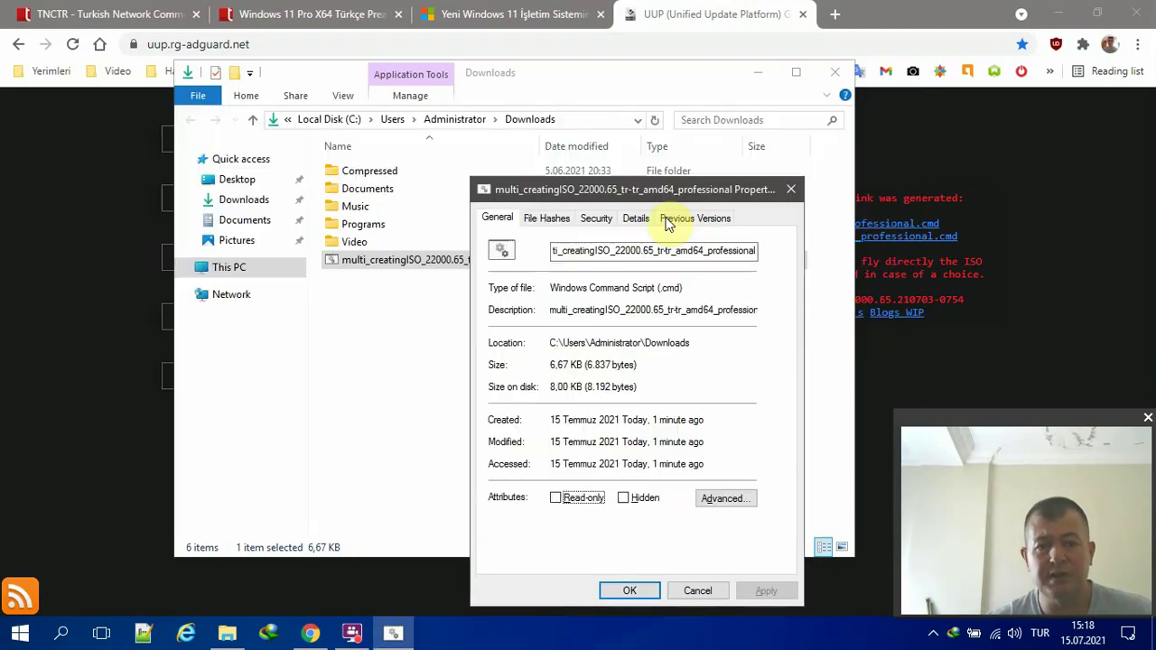
click(790, 192)
Search Google for ventoy in a new browser tab and open the Downloads page of ventoy.net.
click(836, 14)
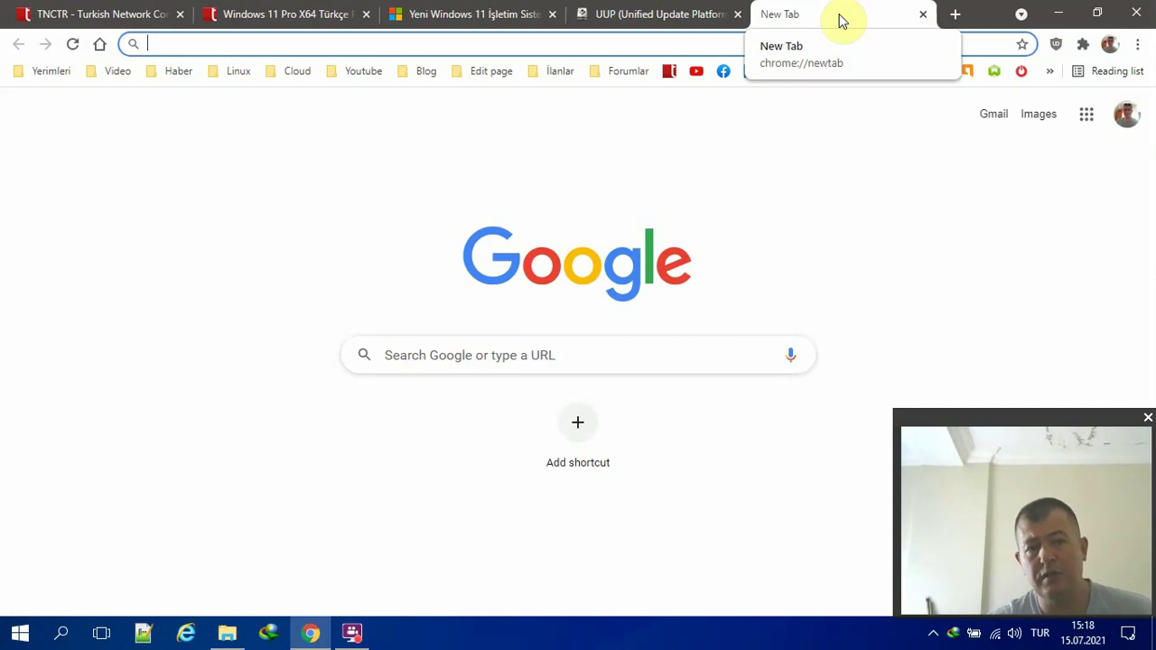
text(ven)
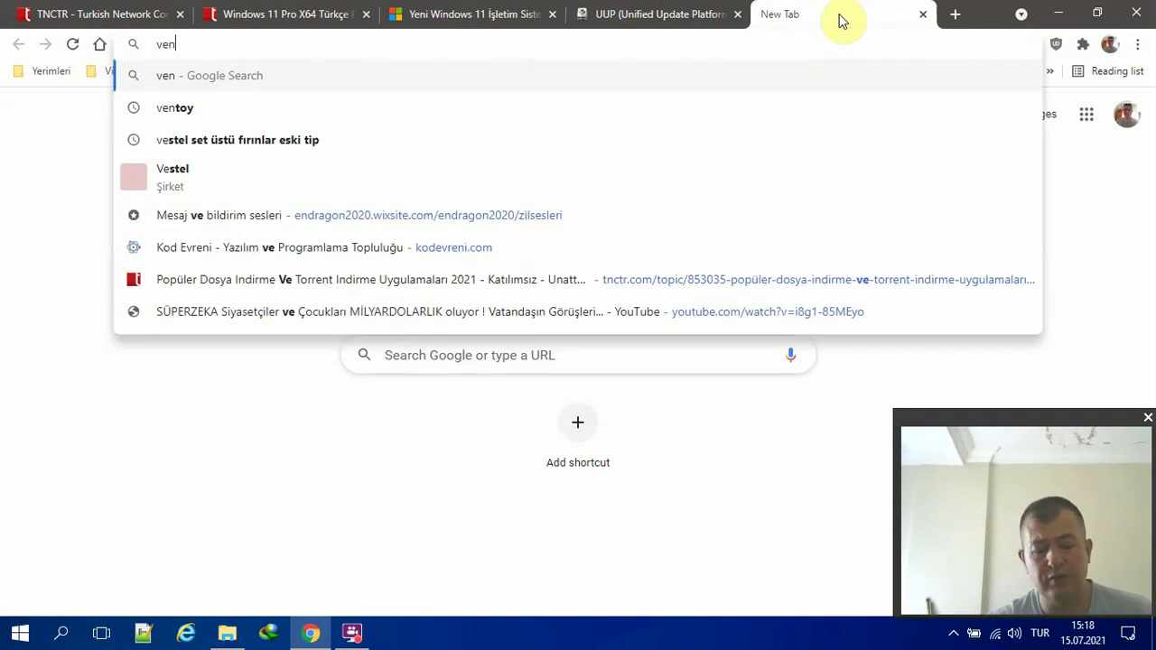
text(toy)
key(Return)
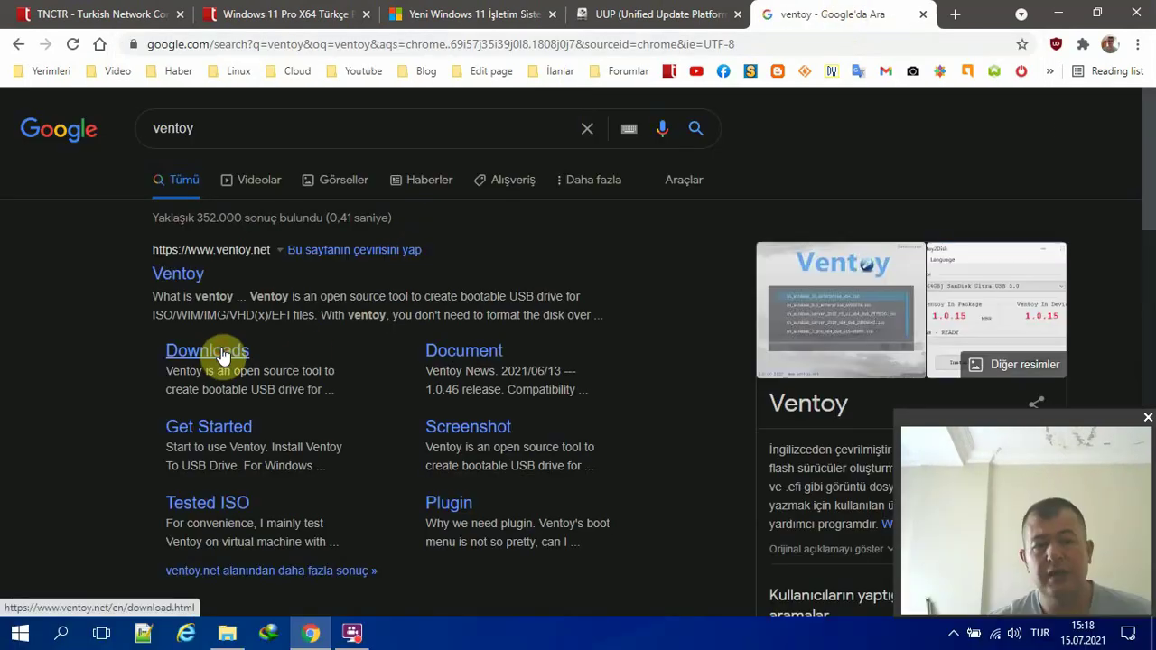
click(222, 353)
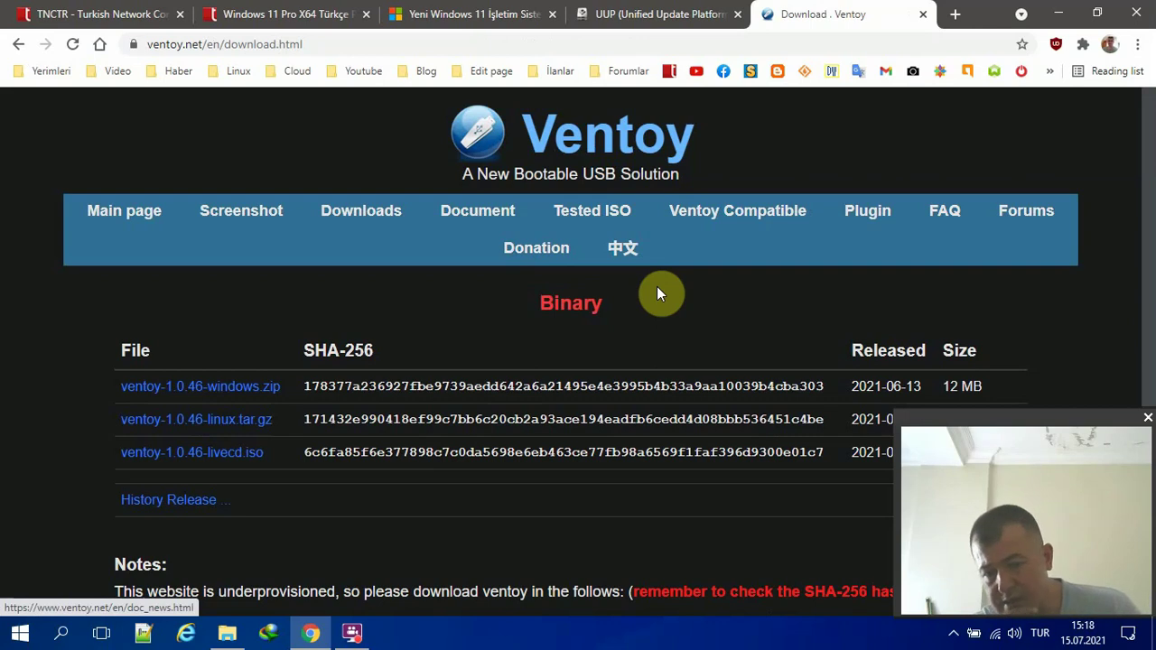
Follow the ventoy-1.0.46-windows.zip link to the GitHub releases and look through the Ventoy 1.0.46 assets.
scroll(656, 286, down, 1)
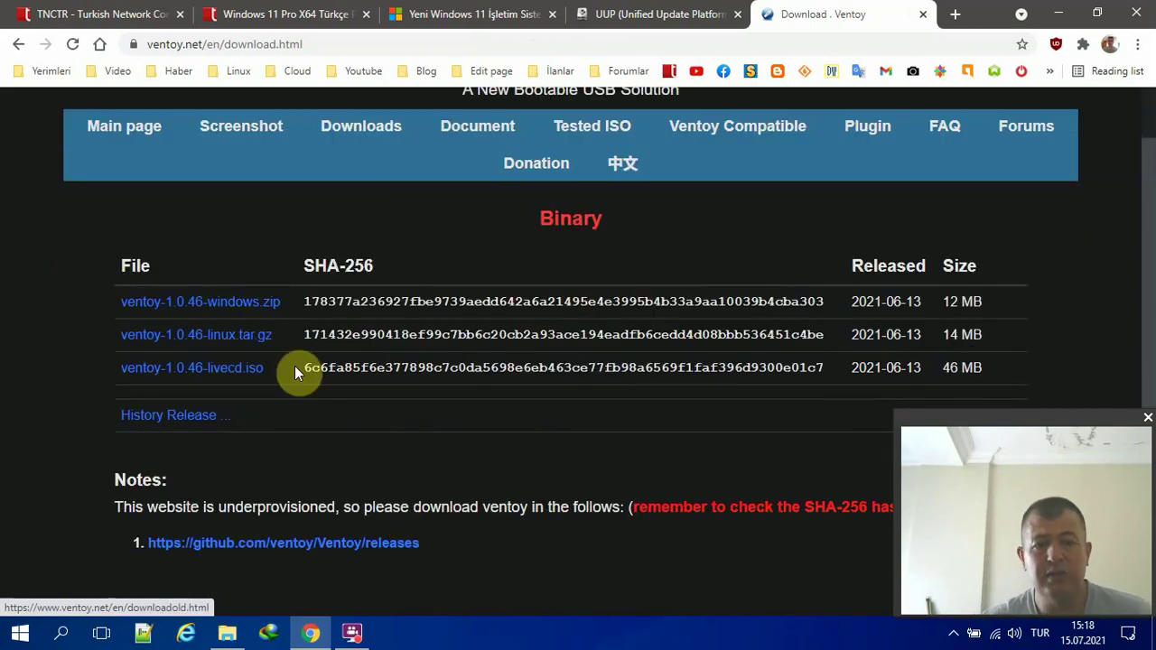
click(277, 309)
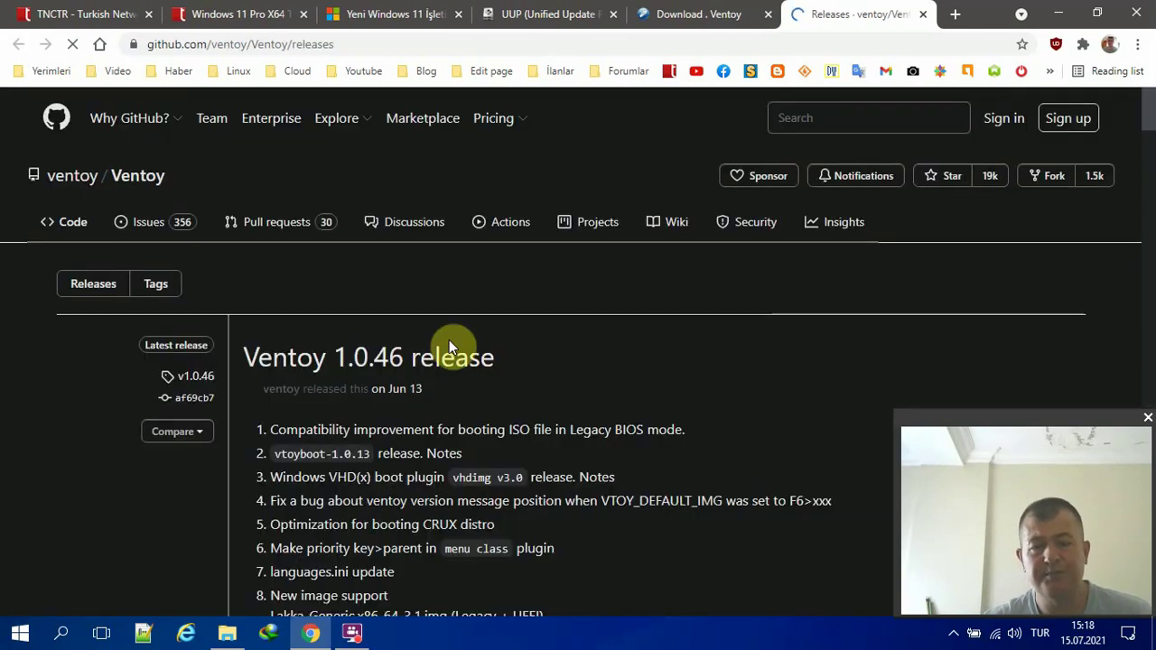
scroll(442, 348, down, 7)
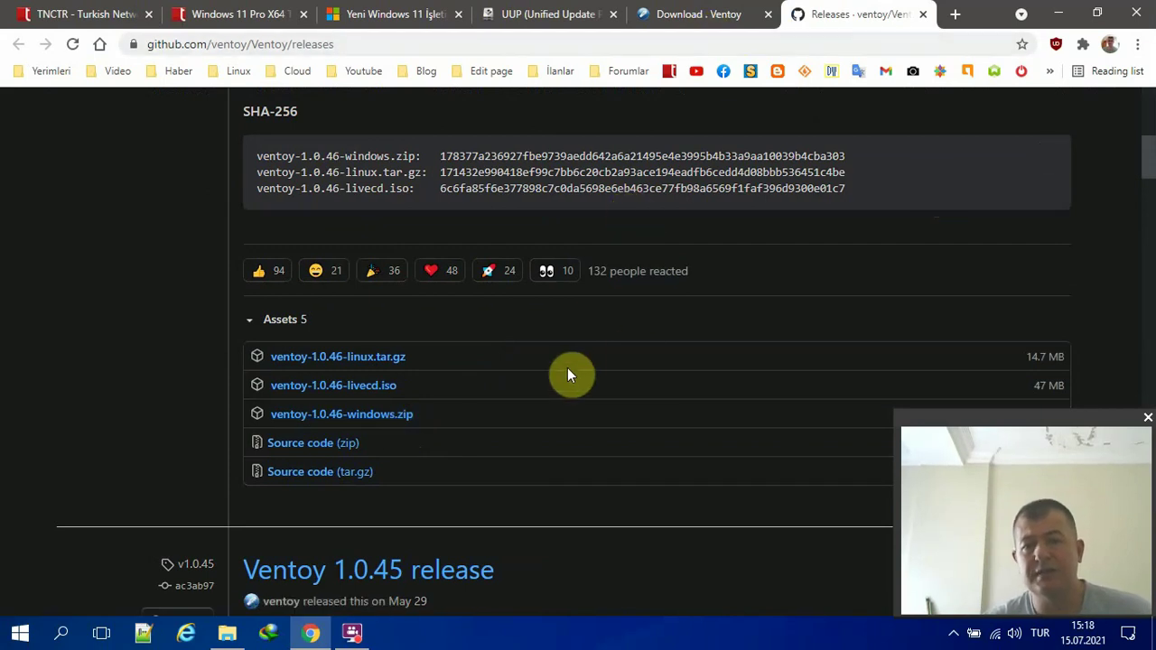
Minimize the browser, inspect the contents of the AIOBOOT (E:) drive in File Explorer, and close the window.
click(1057, 13)
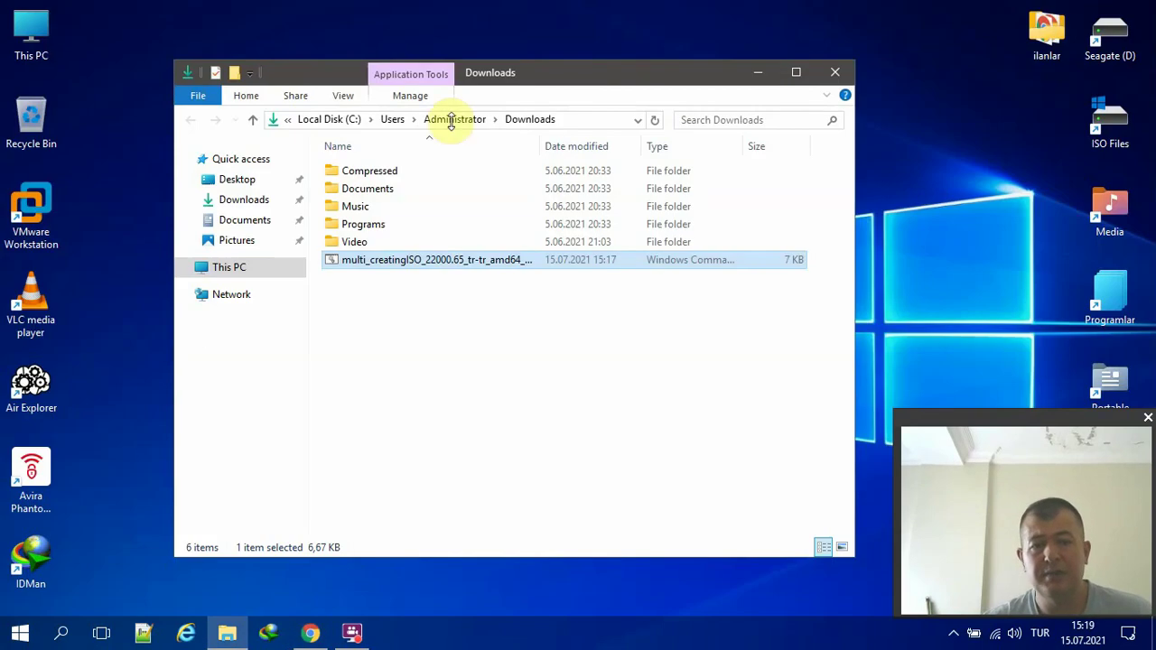
click(259, 266)
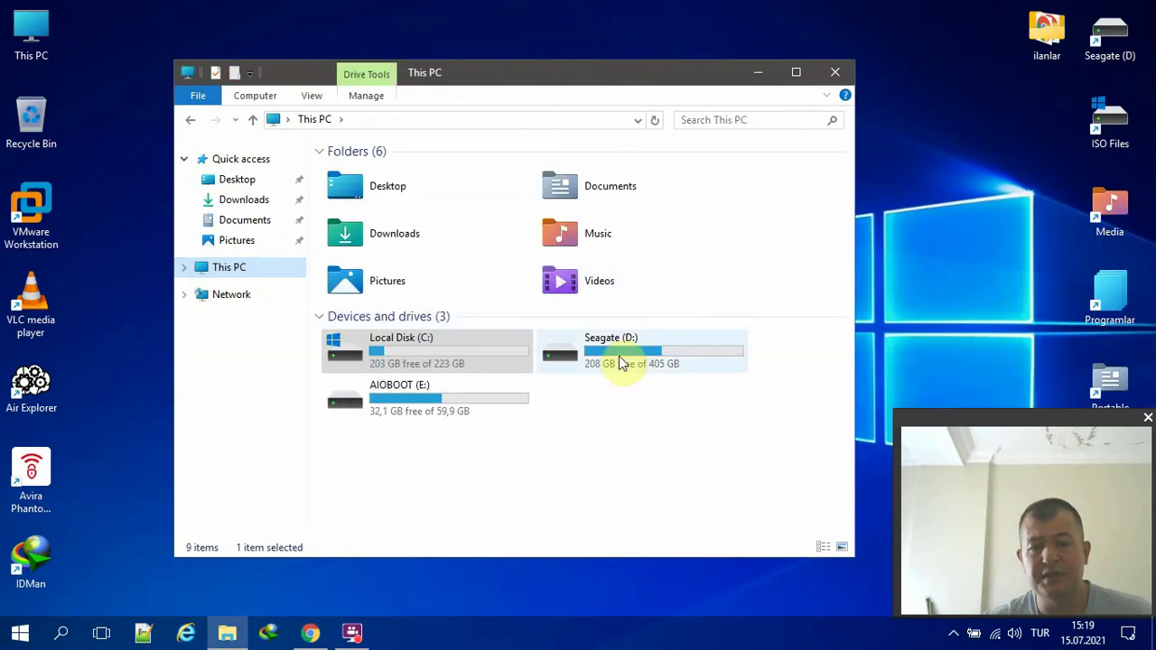
double_click(357, 399)
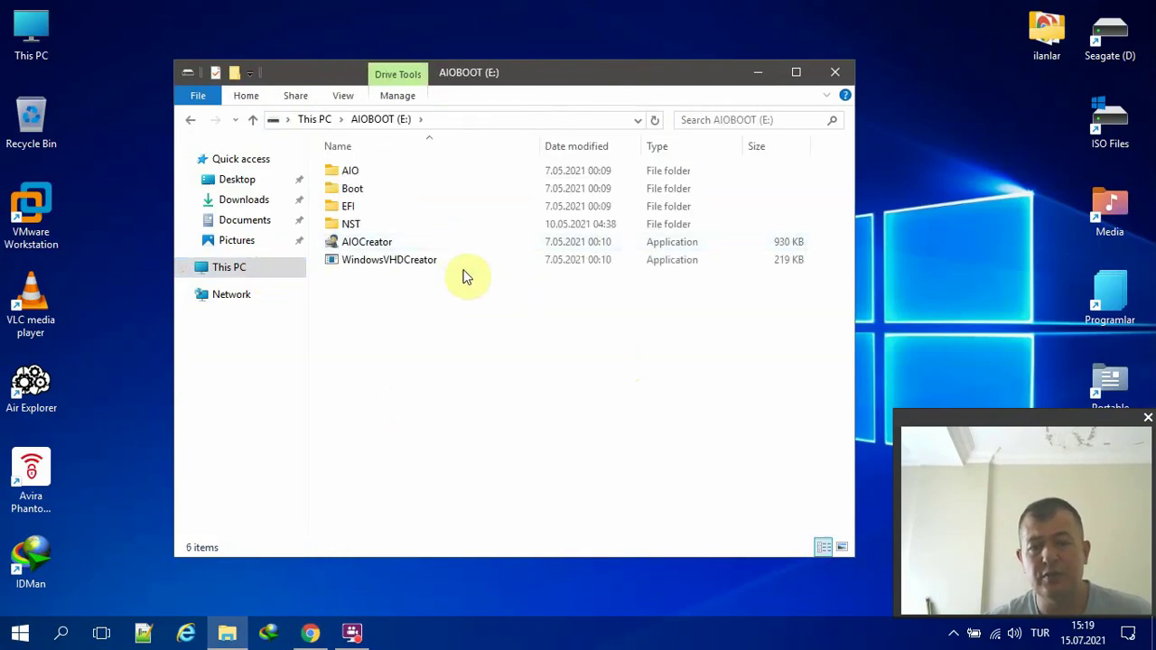
right_click(400, 302)
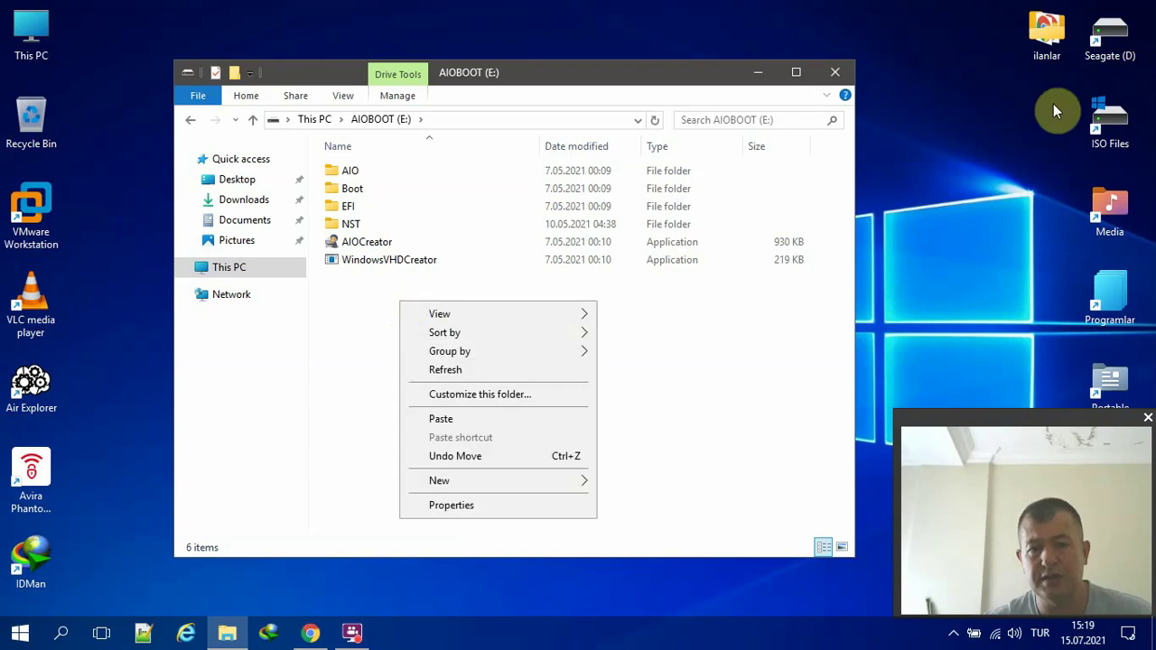
click(982, 92)
click(835, 72)
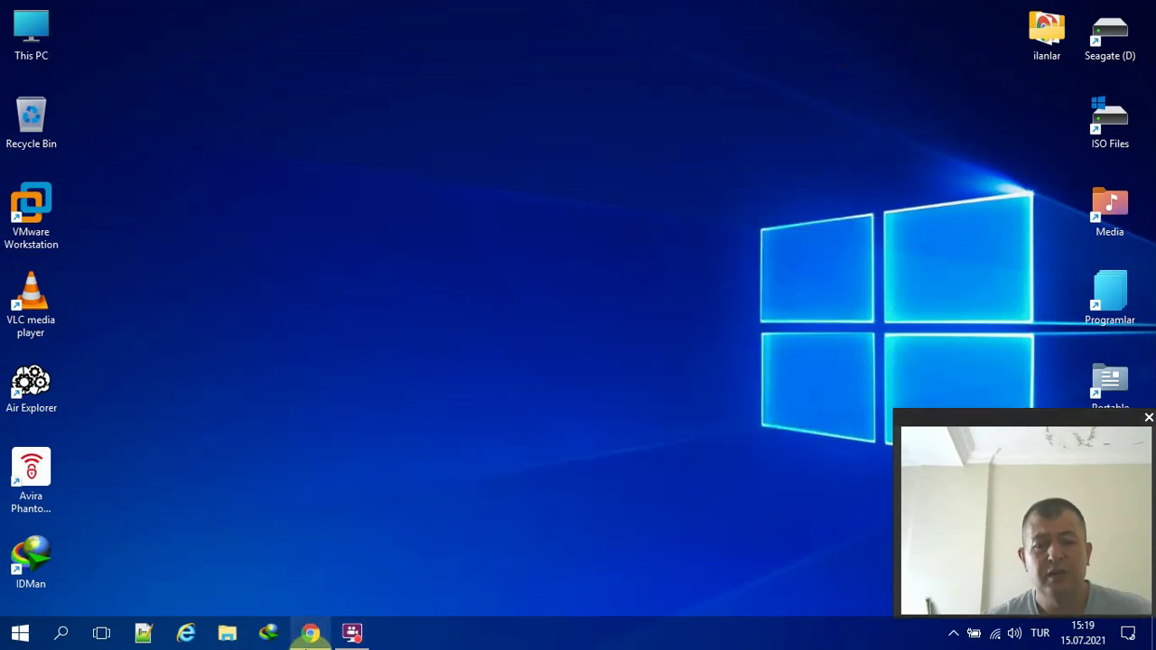
Back in Chrome, compare the Microsoft requirements with the UUP page's edition choices and keep Windows 11 Professional selected.
click(310, 632)
click(522, 14)
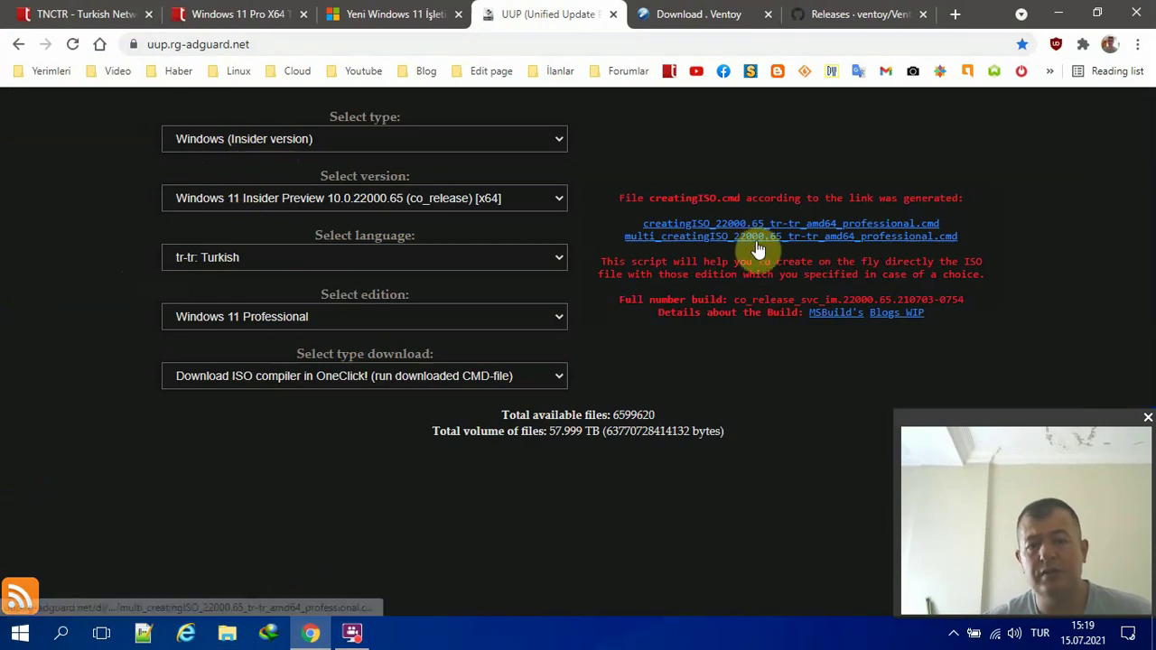
click(342, 8)
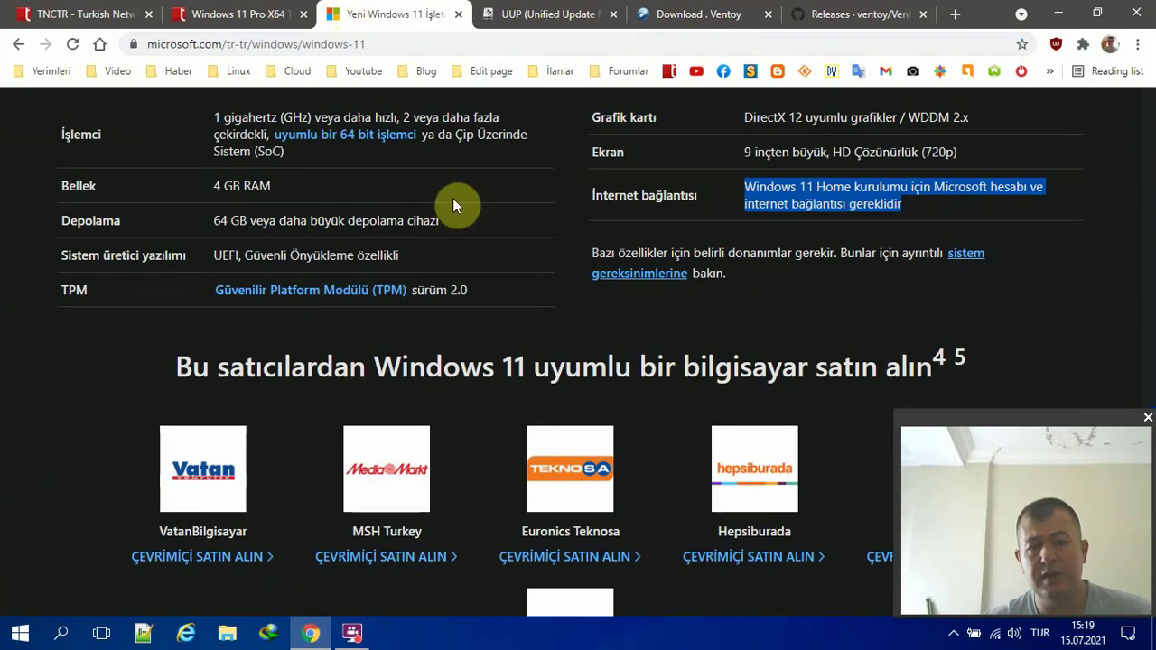
click(551, 12)
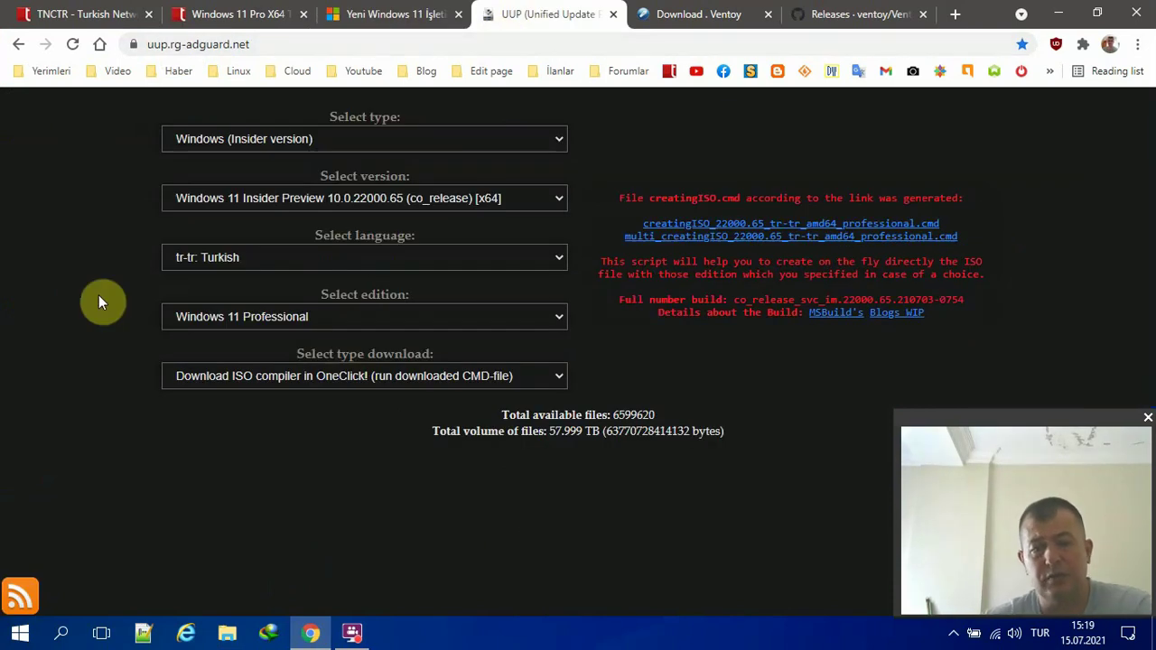
click(230, 323)
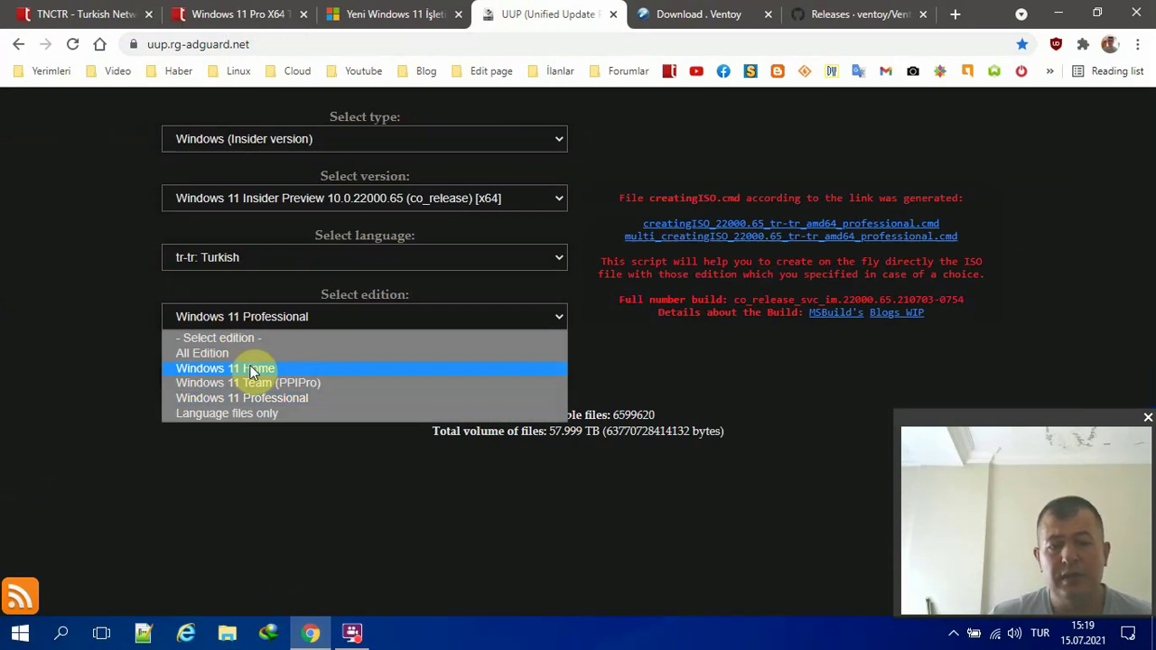
click(246, 397)
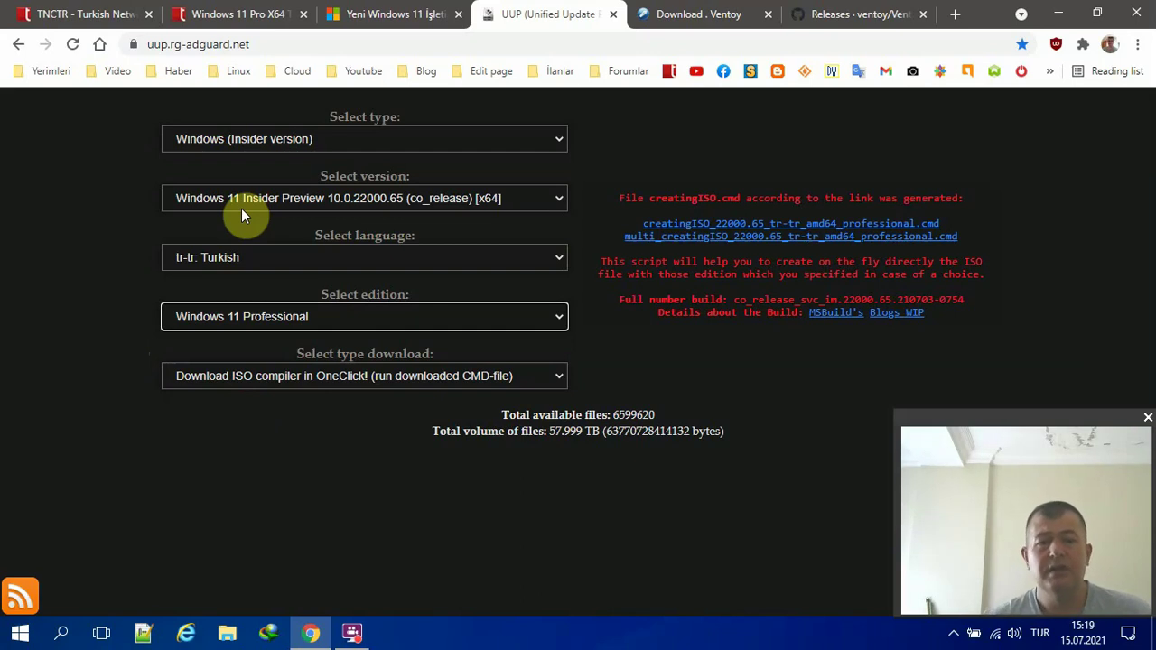
Revisit the Ventoy pages, search Google for rufus in place of the GitHub releases, and review the rufus.ie home page.
click(670, 15)
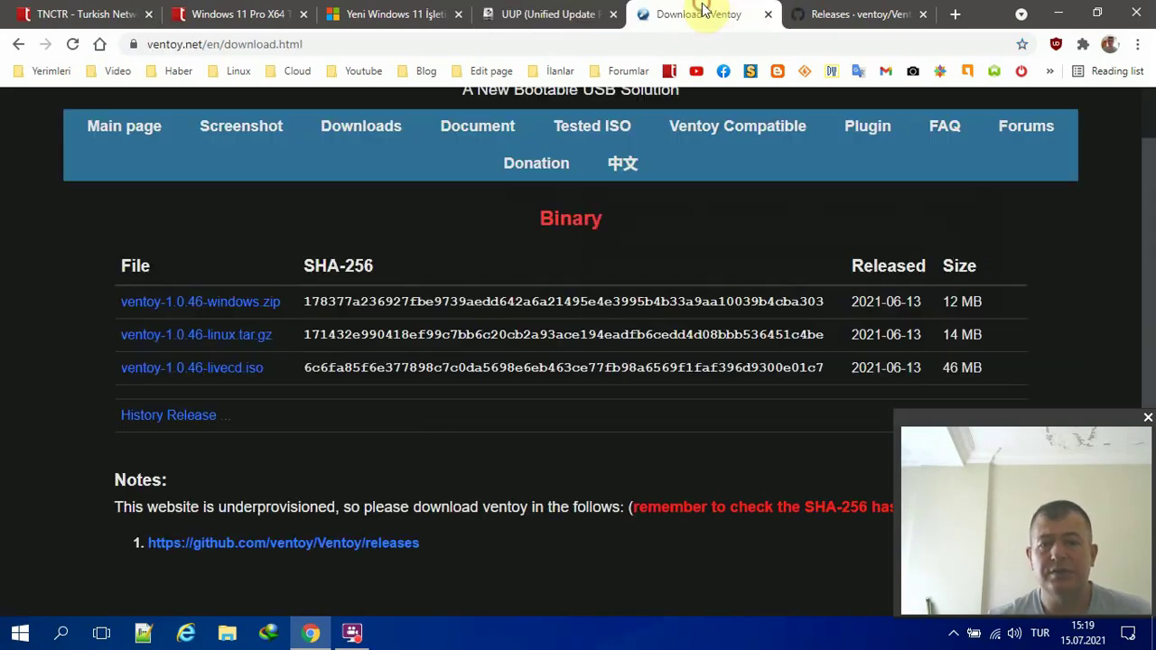
click(825, 13)
click(821, 37)
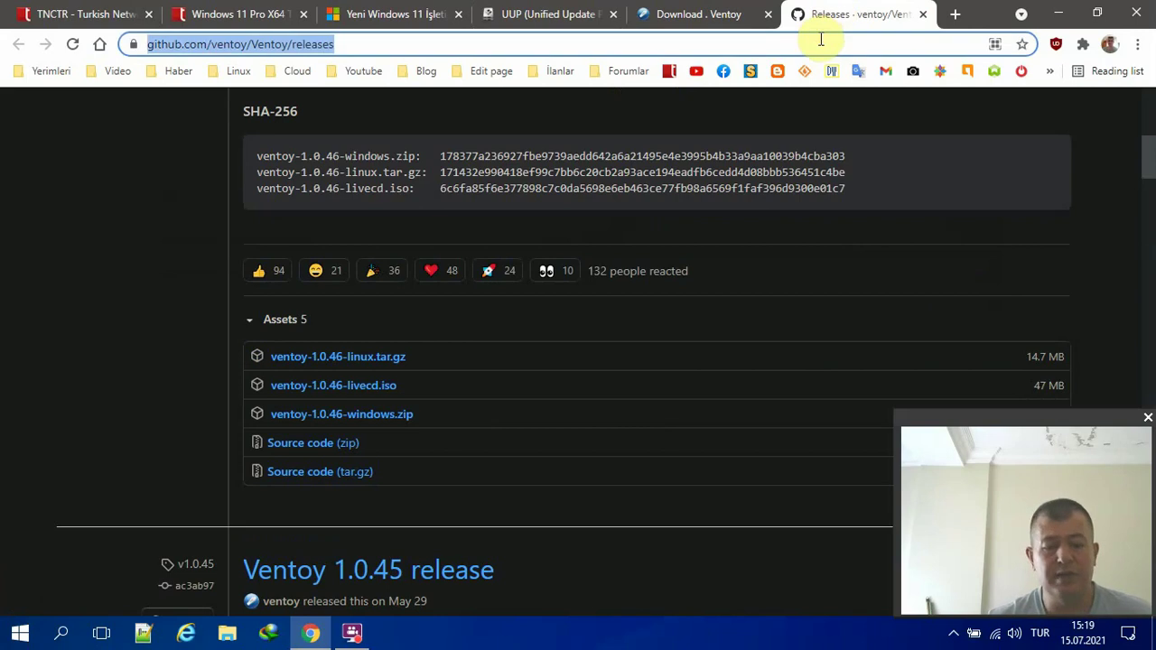
text(rufus)
key(Return)
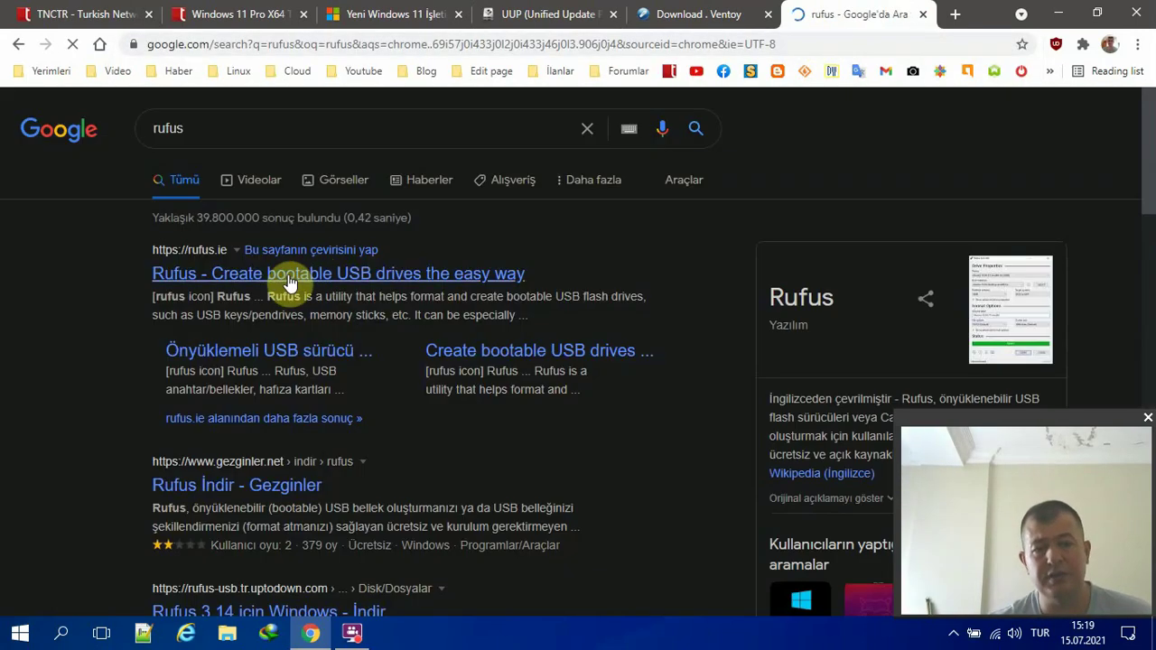
click(288, 274)
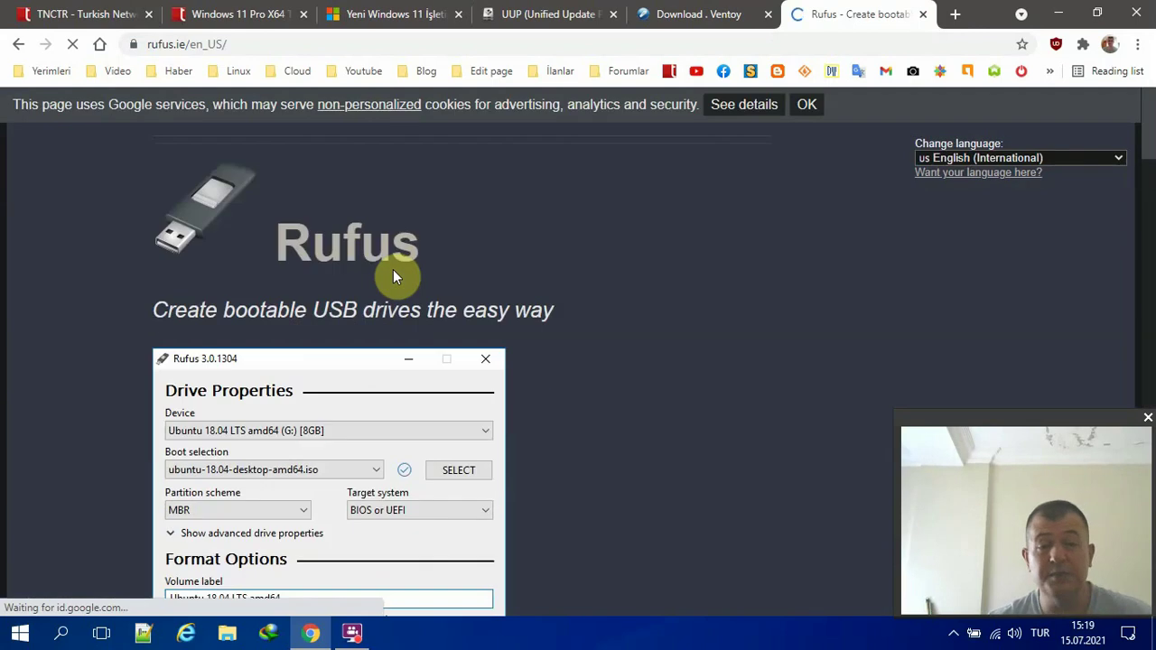
scroll(337, 310, down, 2)
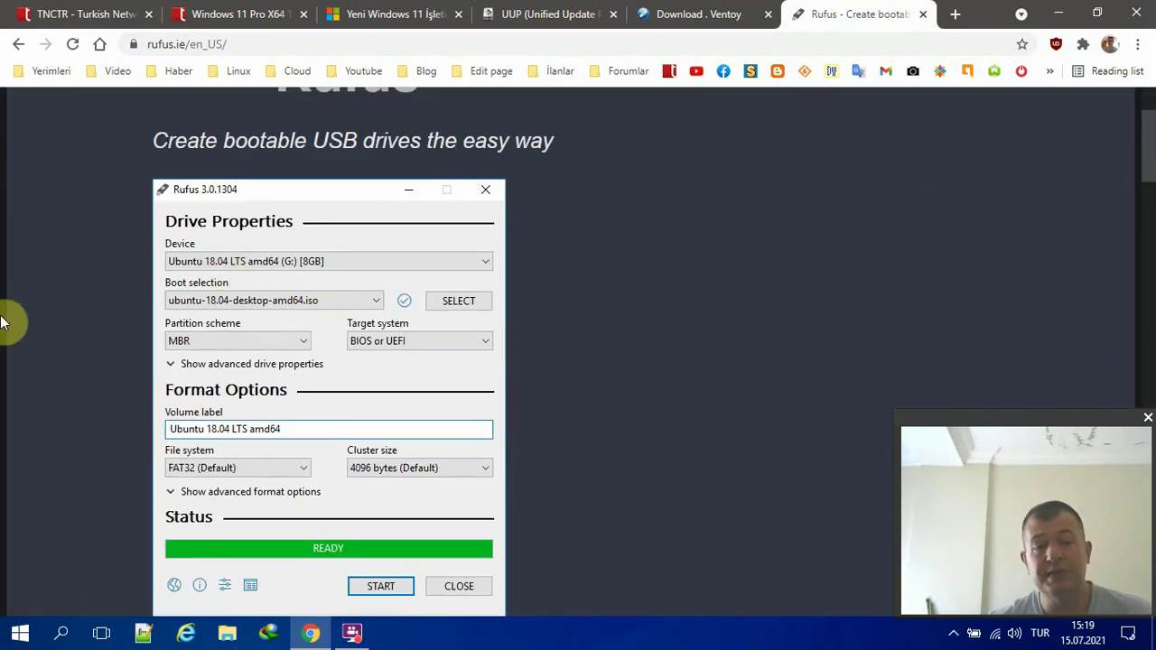
scroll(276, 313, down, 1)
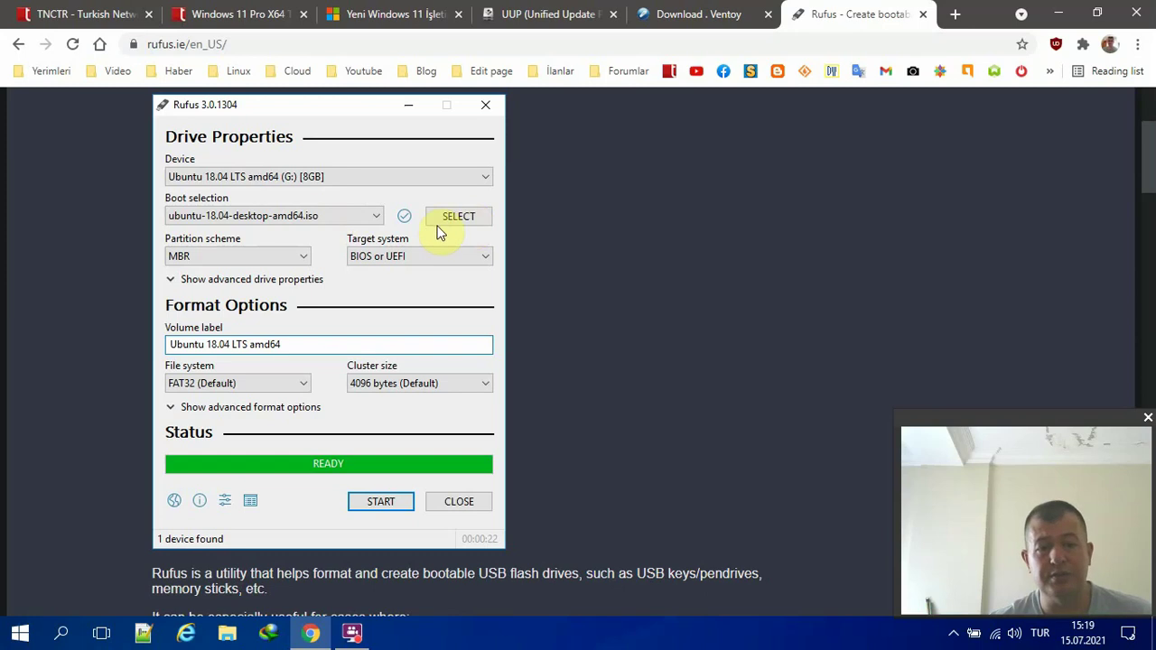
scroll(439, 232, down, 1)
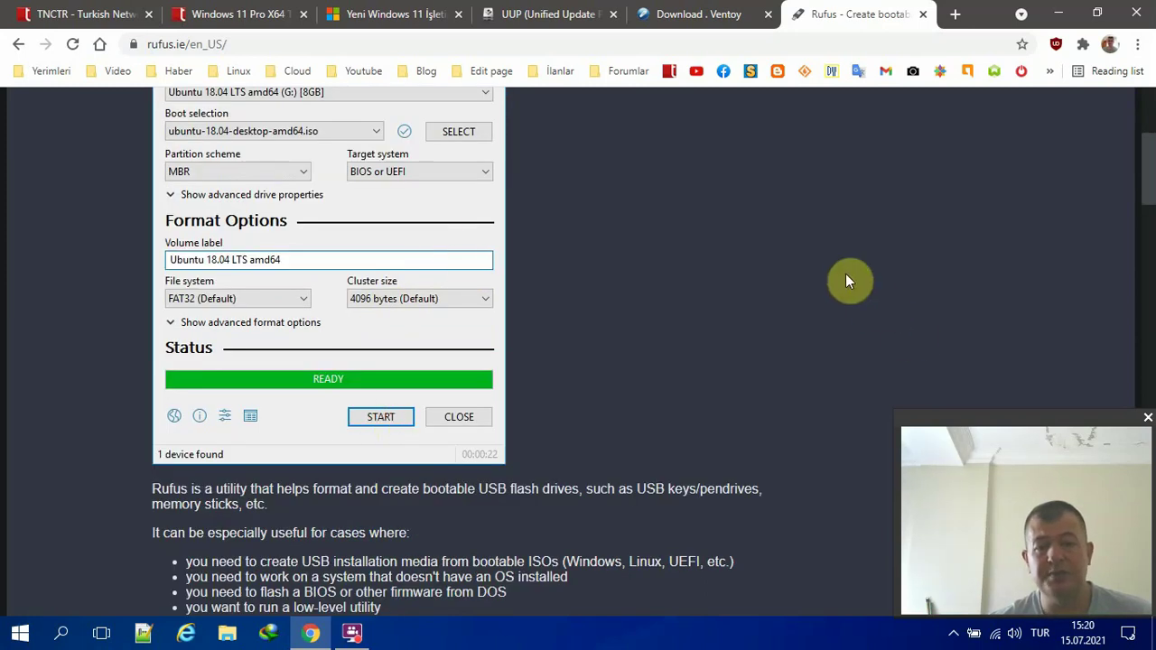
scroll(845, 275, up, 4)
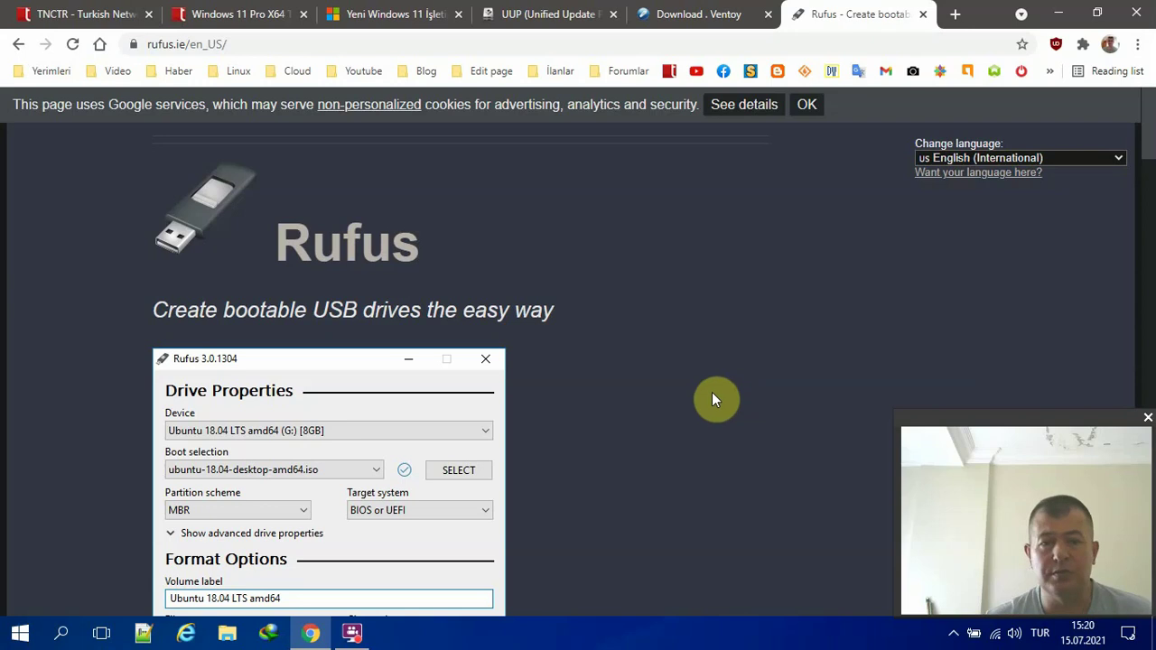
Examine the start of Microsoft's Windows 11 page and highlight the heading "Windows 11 ile tanışın".
click(400, 13)
scroll(4, 289, up, 10)
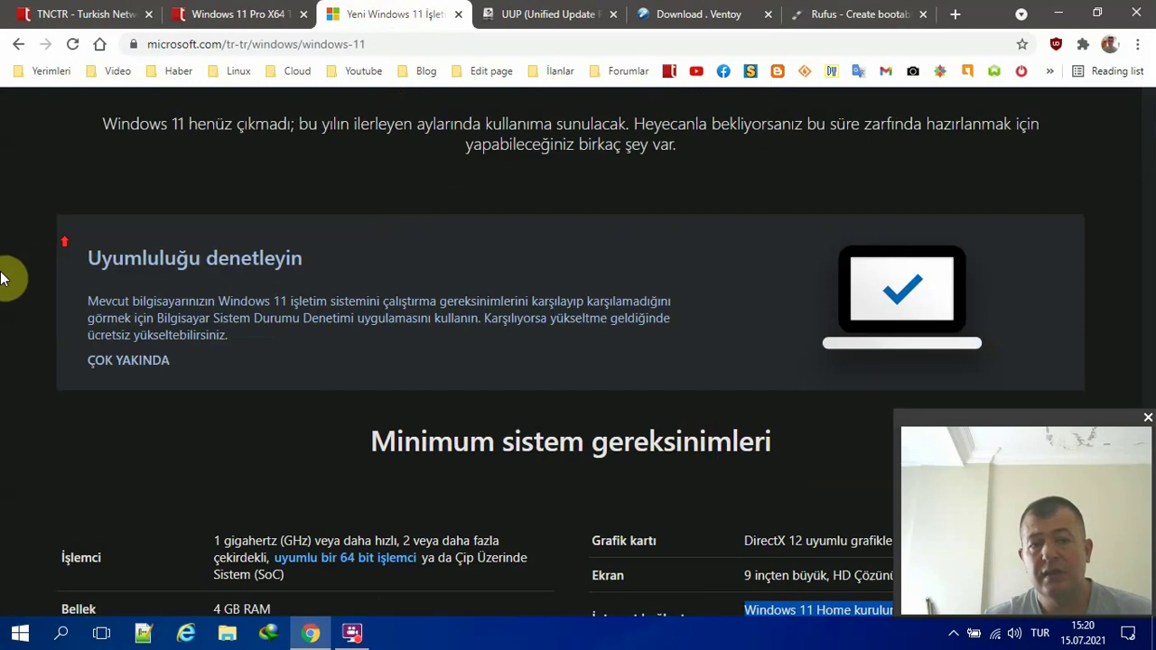
scroll(1130, 250, up, 10)
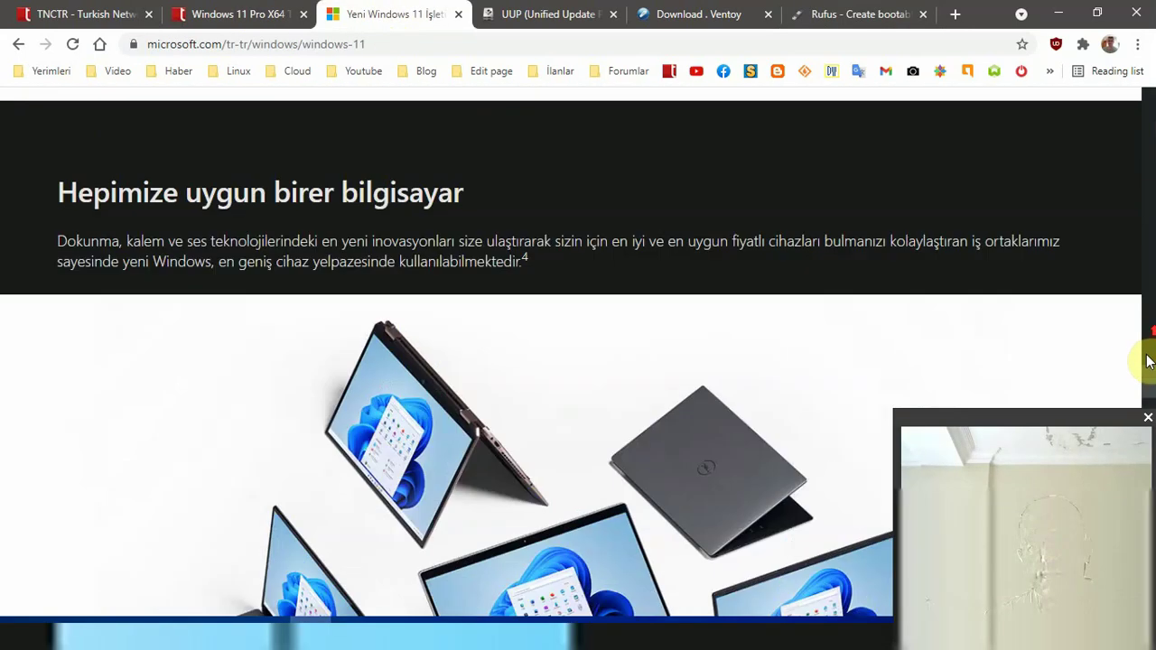
scroll(1150, 379, up, 10)
scroll(1051, 225, down, 1)
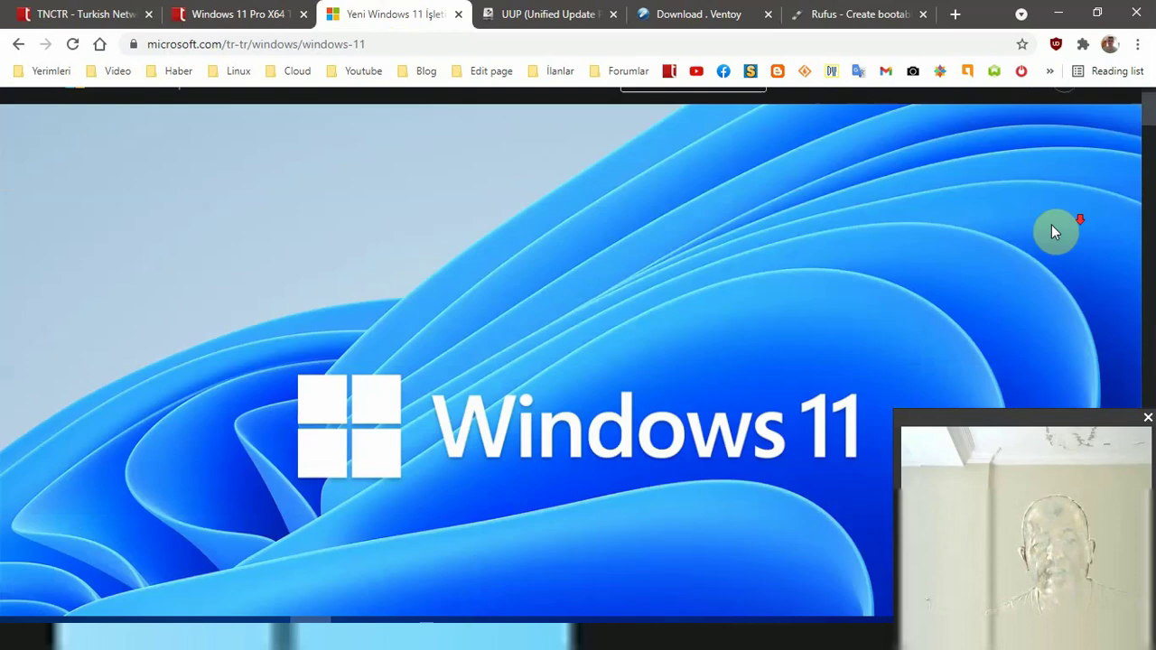
scroll(963, 244, up, 1)
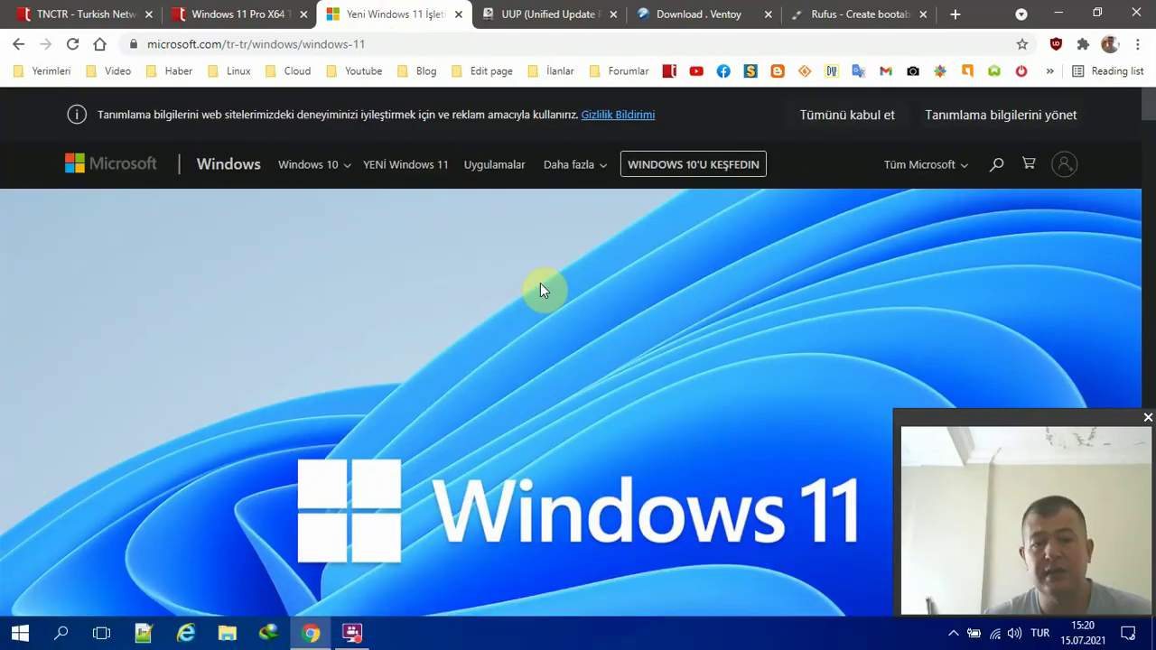
scroll(542, 289, down, 1)
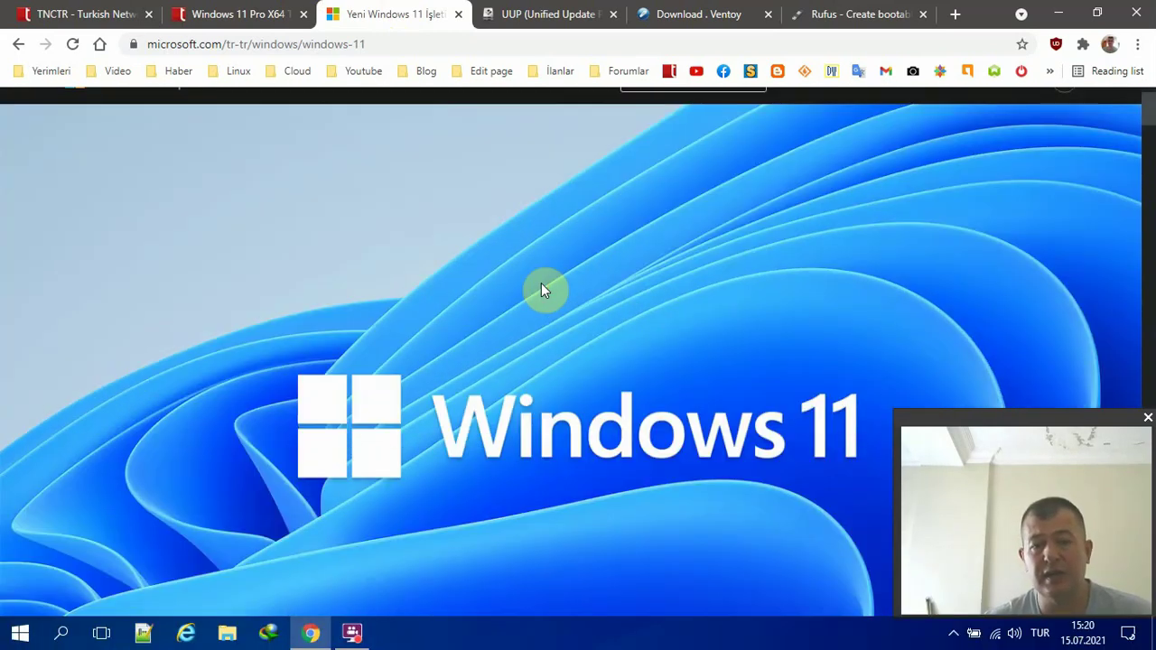
scroll(542, 289, down, 4)
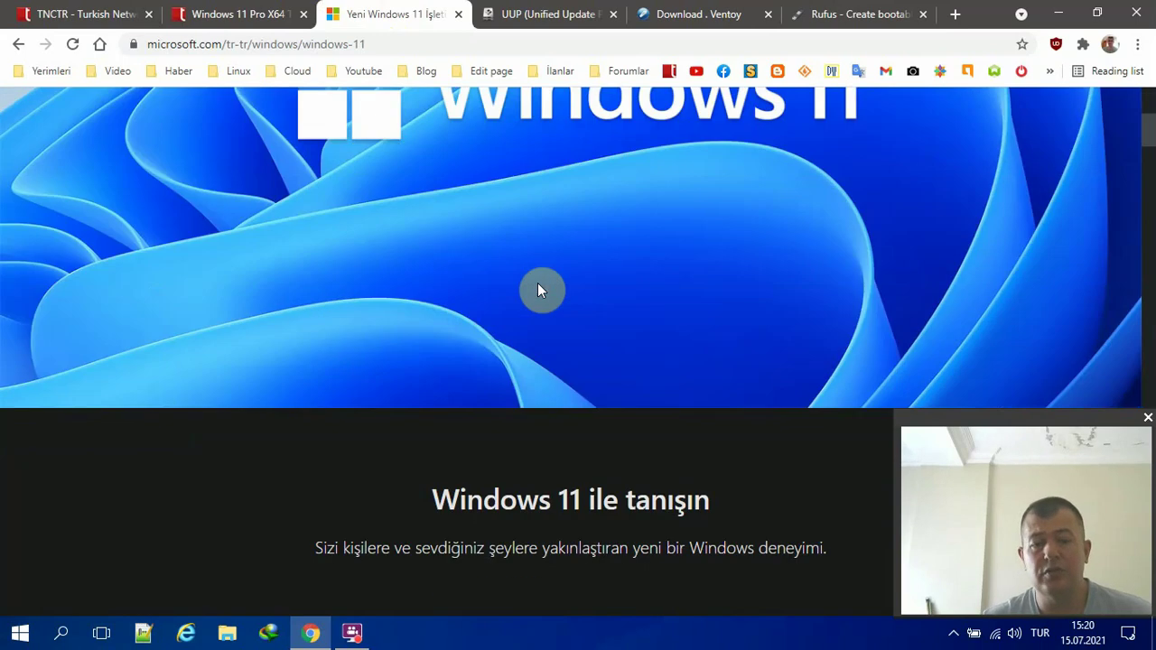
scroll(537, 289, down, 3)
drag(425, 247, 762, 254)
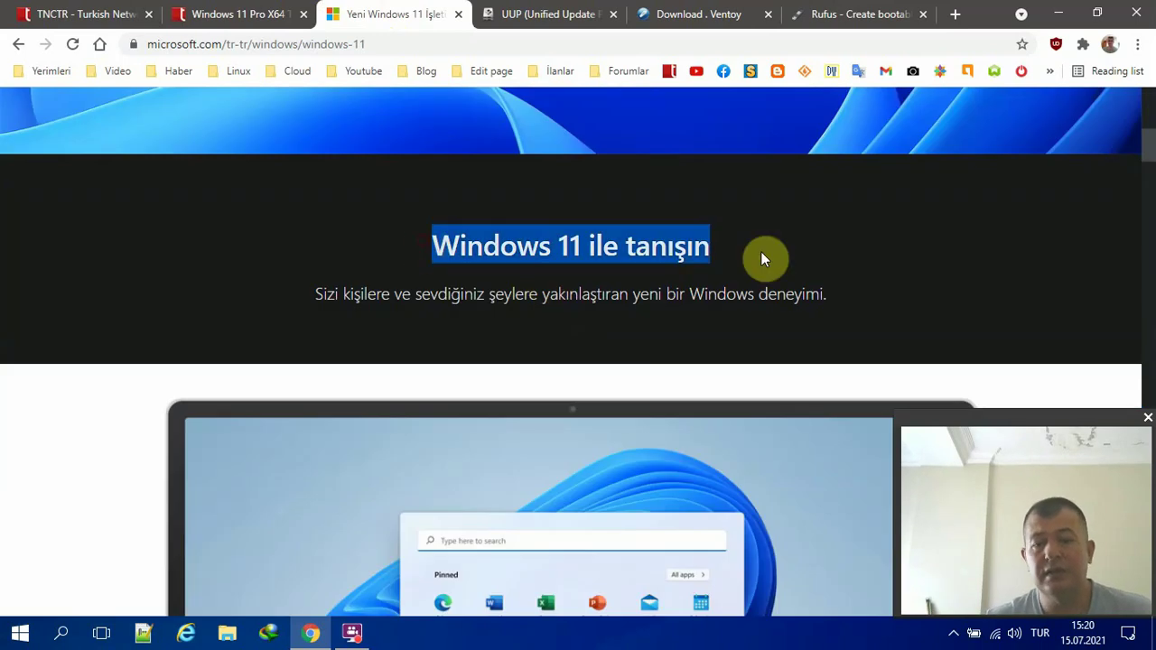
Highlight the subtitle under "Windows 11 ile tanışın" on Microsoft's page and clear the selection.
drag(827, 290, 897, 292)
drag(813, 271, 369, 239)
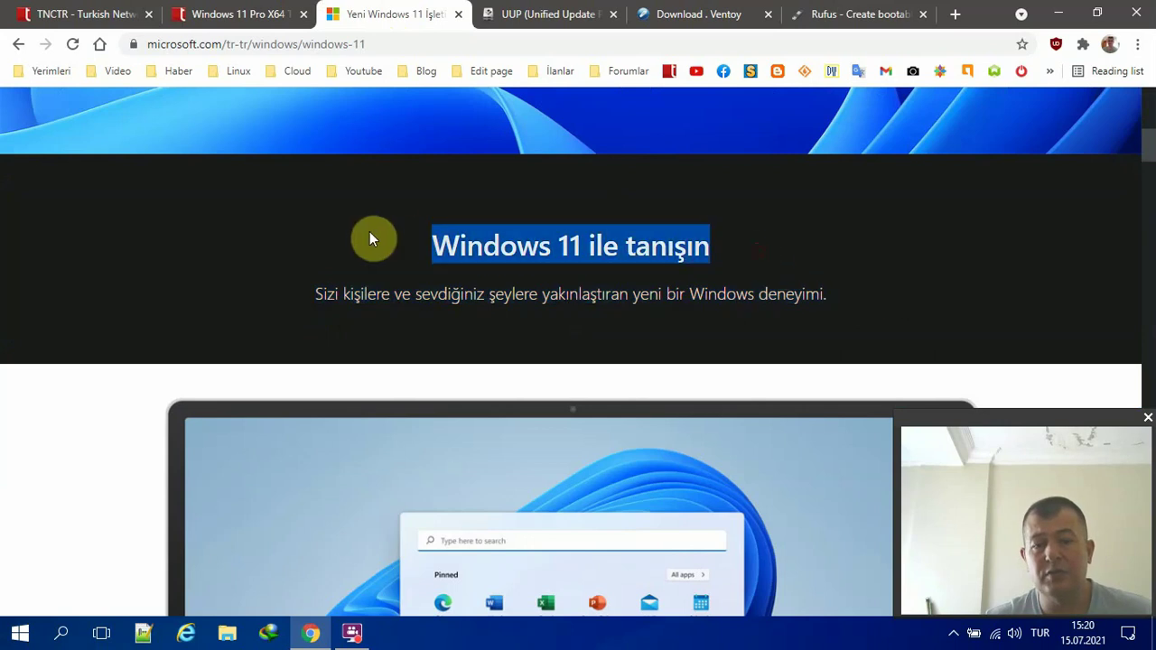
drag(299, 292, 931, 287)
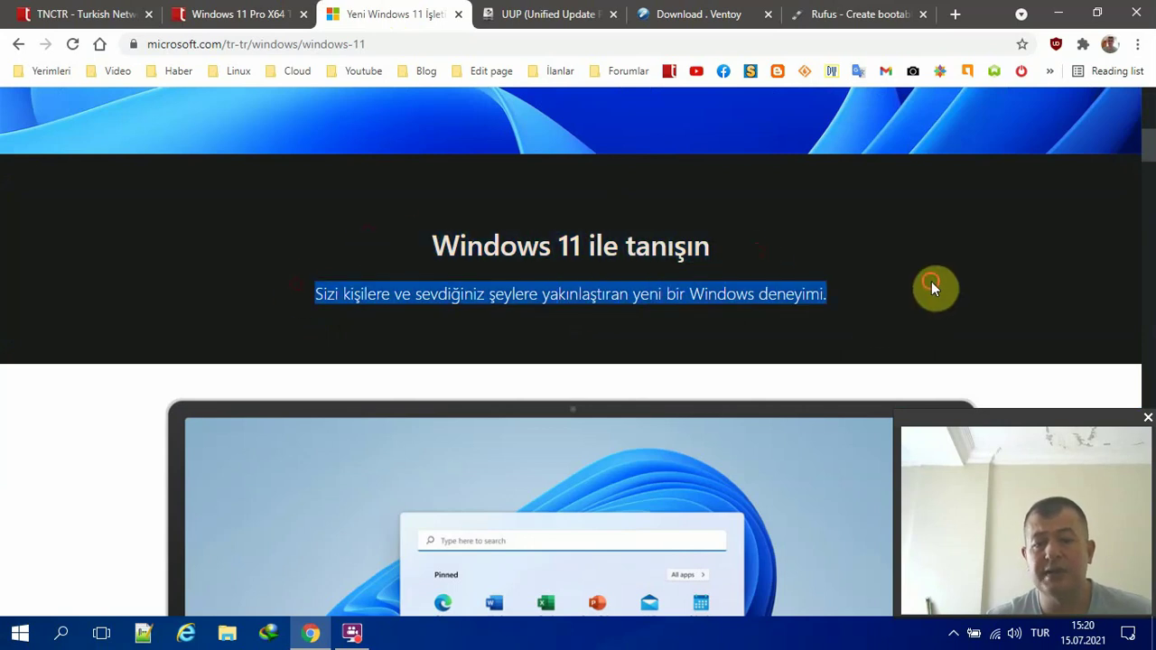
click(931, 287)
Revisit the UUP page and its address, and review the Ventoy download page.
click(540, 13)
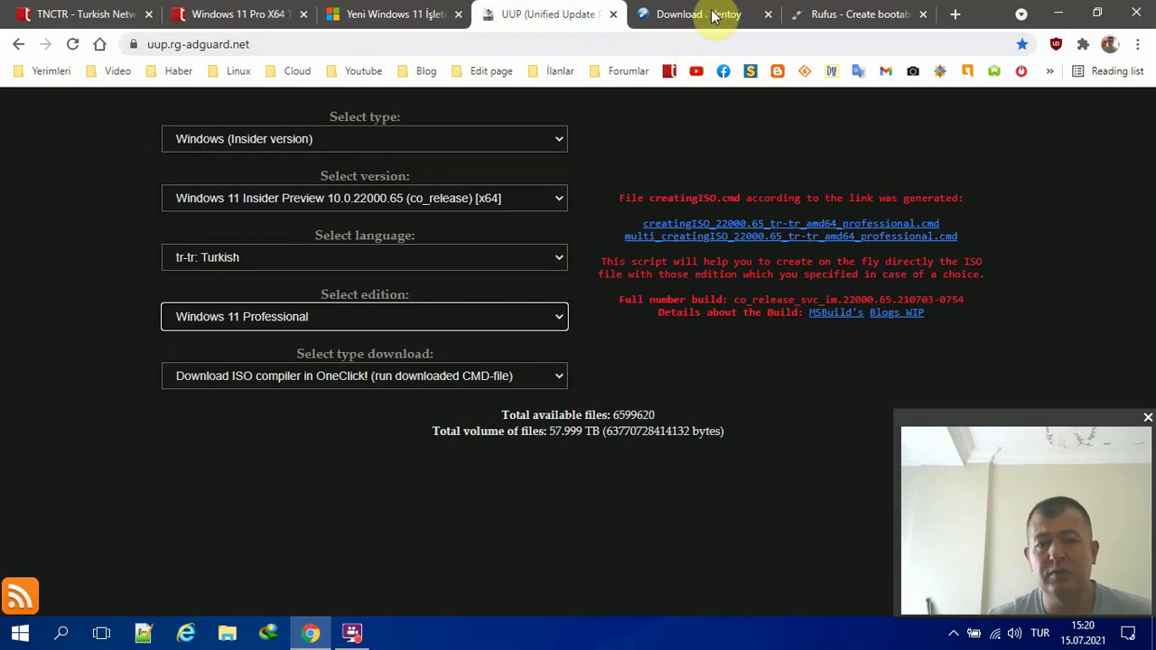
click(524, 41)
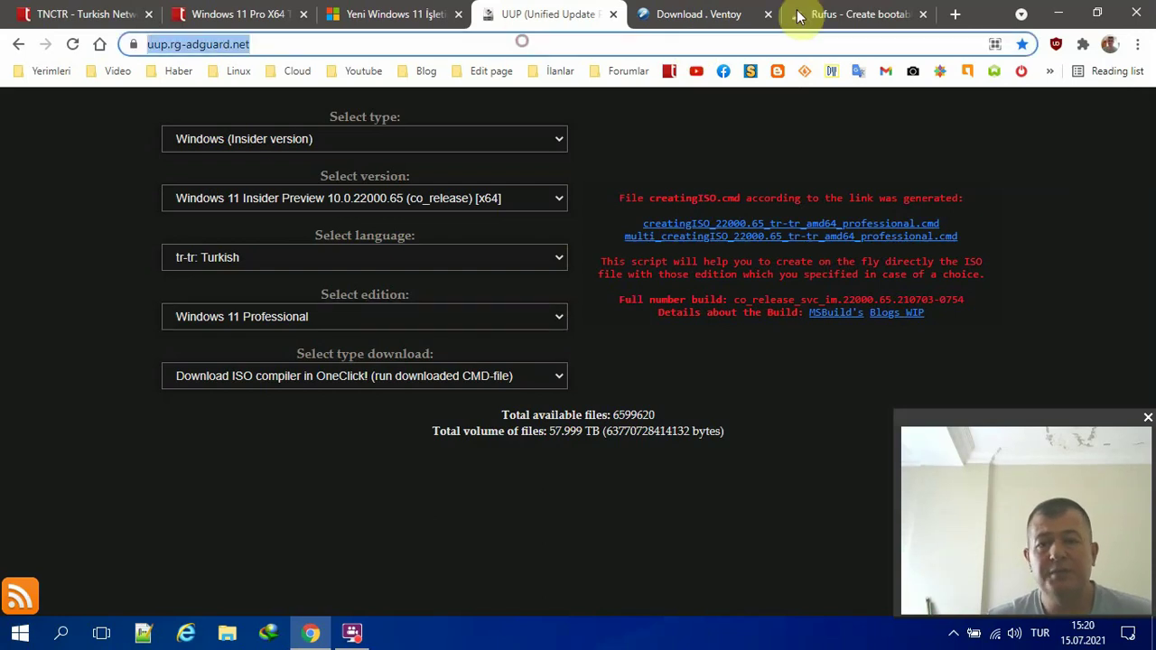
click(885, 13)
click(706, 12)
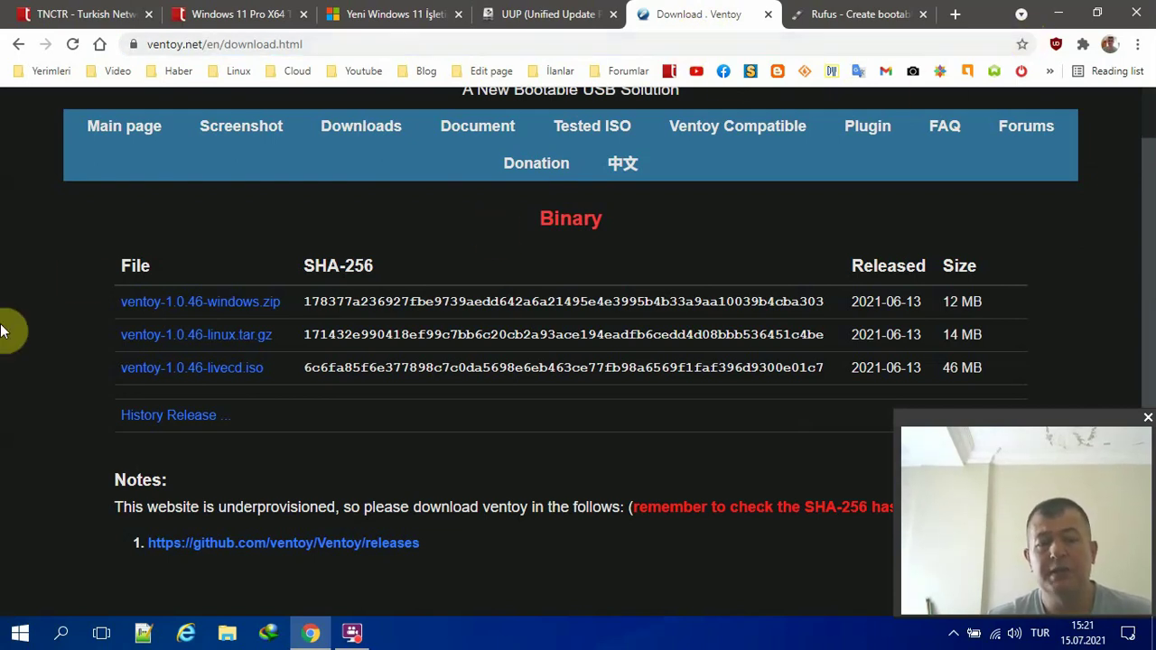
scroll(32, 325, up, 1)
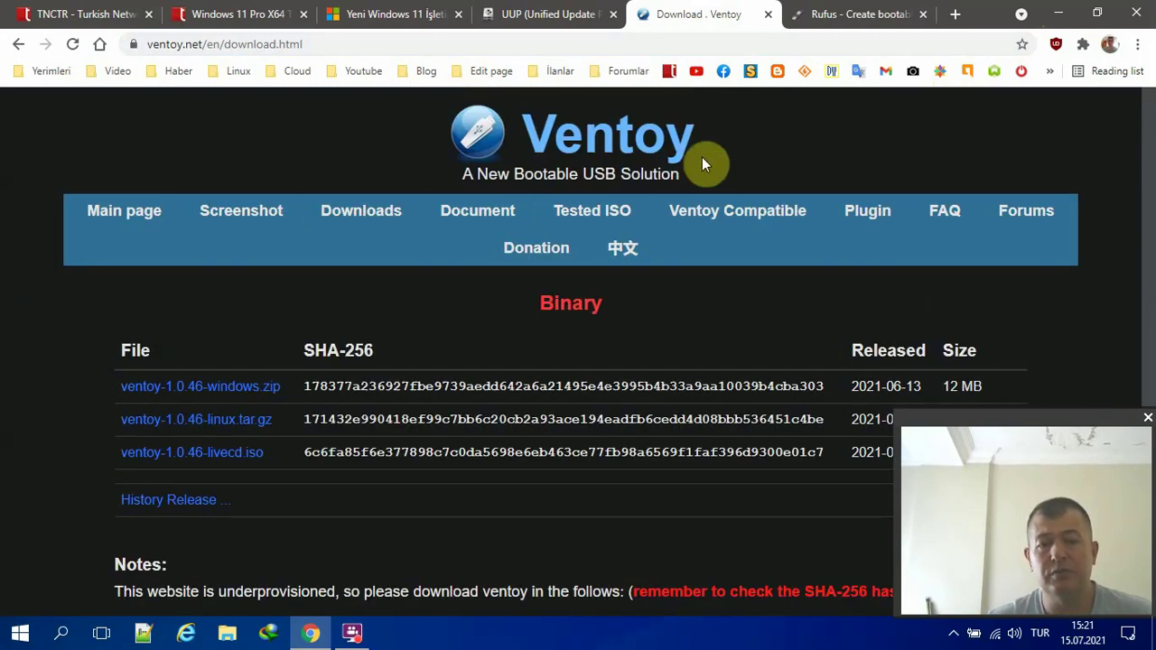
scroll(126, 366, down, 1)
scroll(81, 384, up, 1)
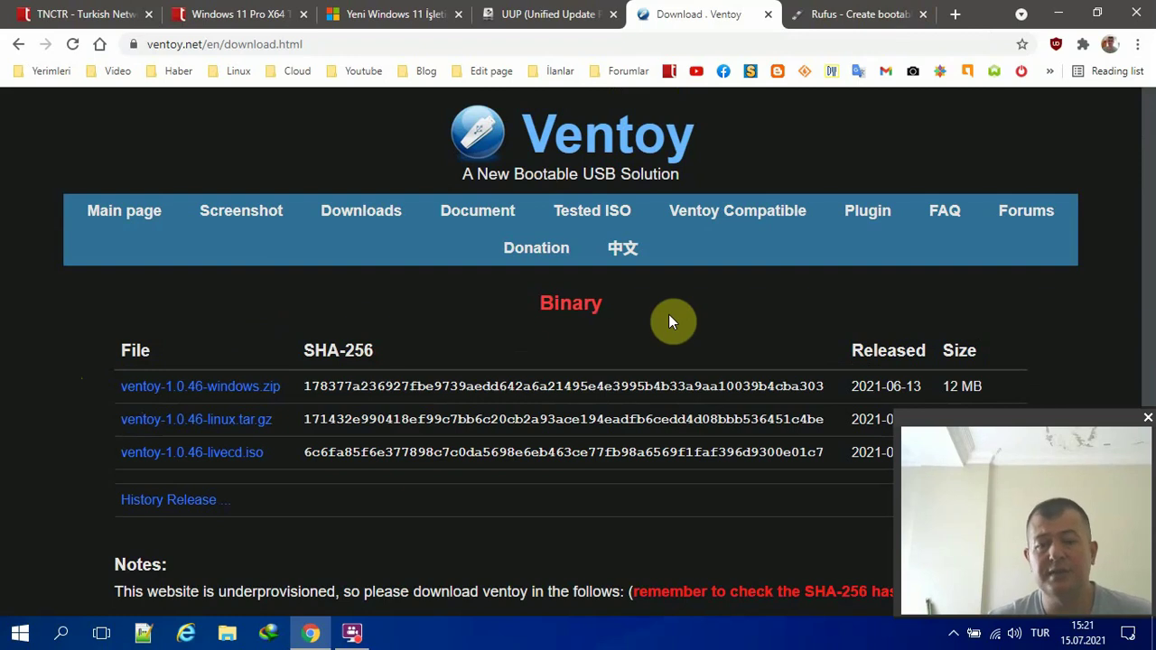
Minimize the browser and open the AIOBOOT (E:) drive from This PC.
click(1058, 12)
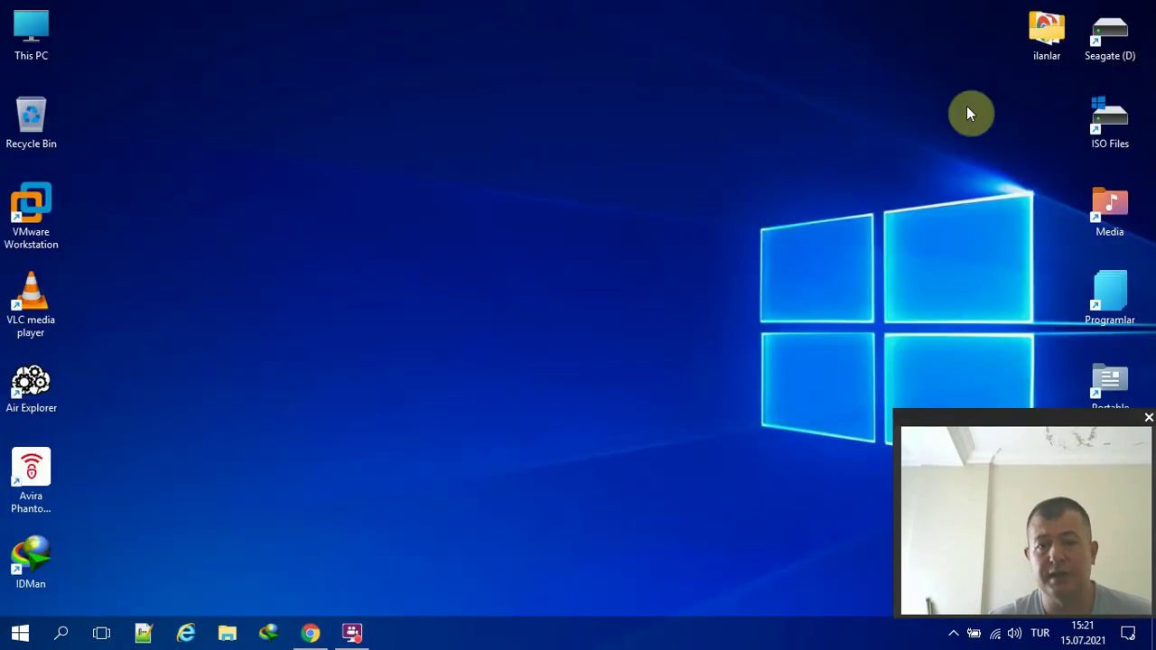
double_click(42, 40)
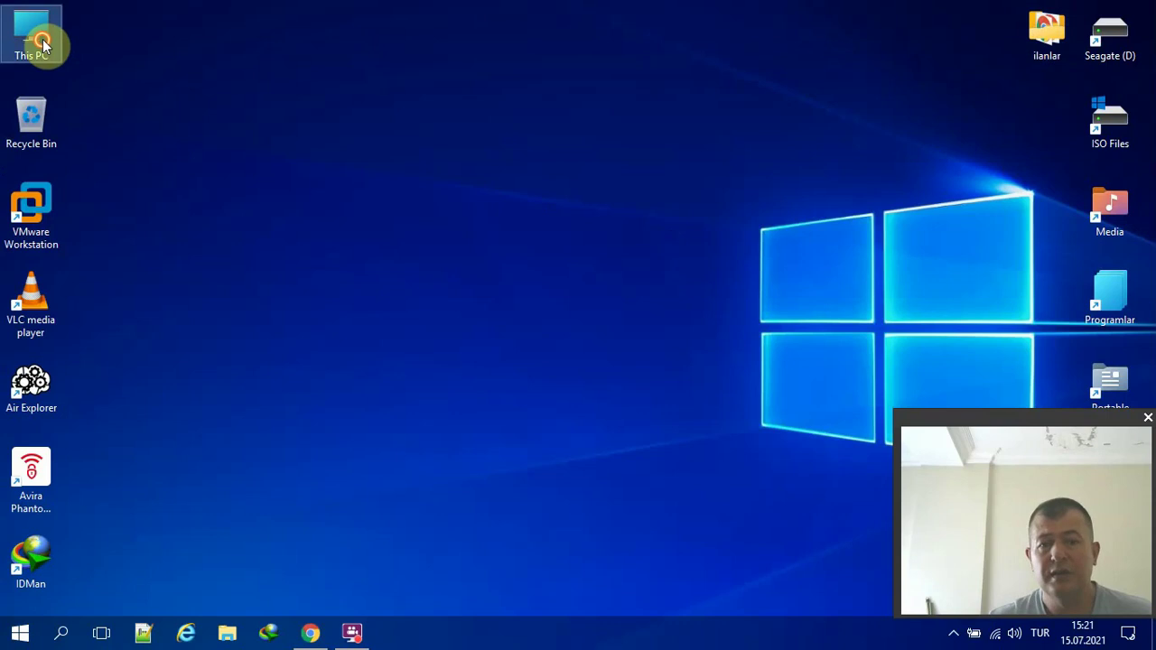
double_click(424, 391)
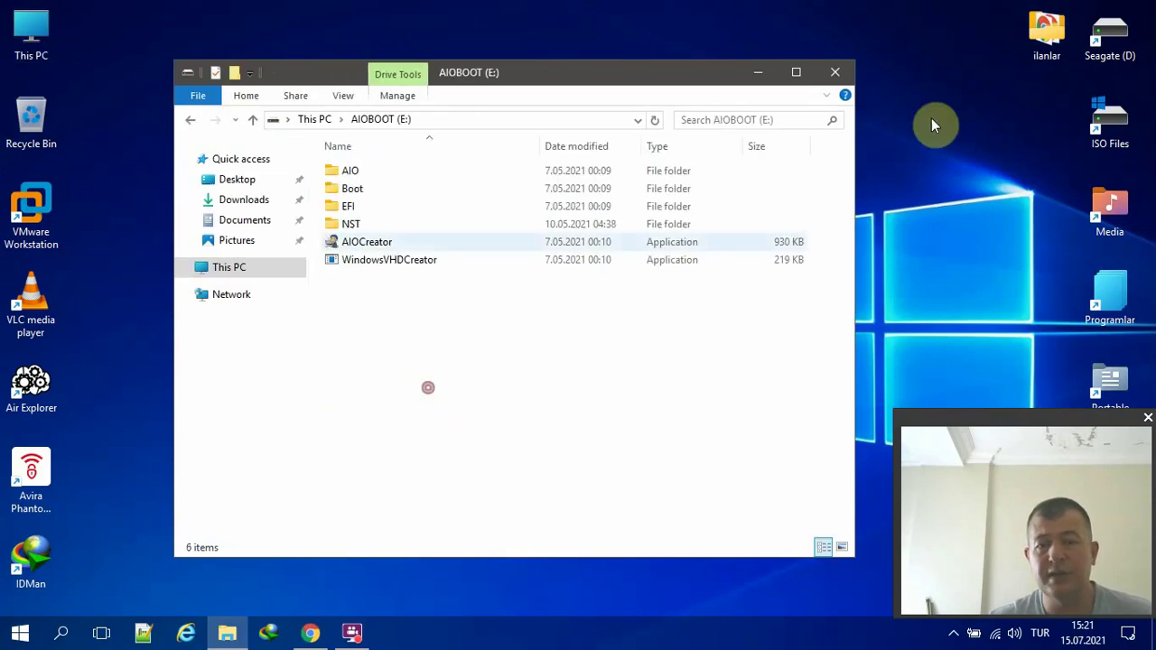
Demonstrate copying the ilanlar desktop folder to the AIOBOOT (E:) drive without pasting it, and close the drive window.
right_click(1034, 40)
click(991, 293)
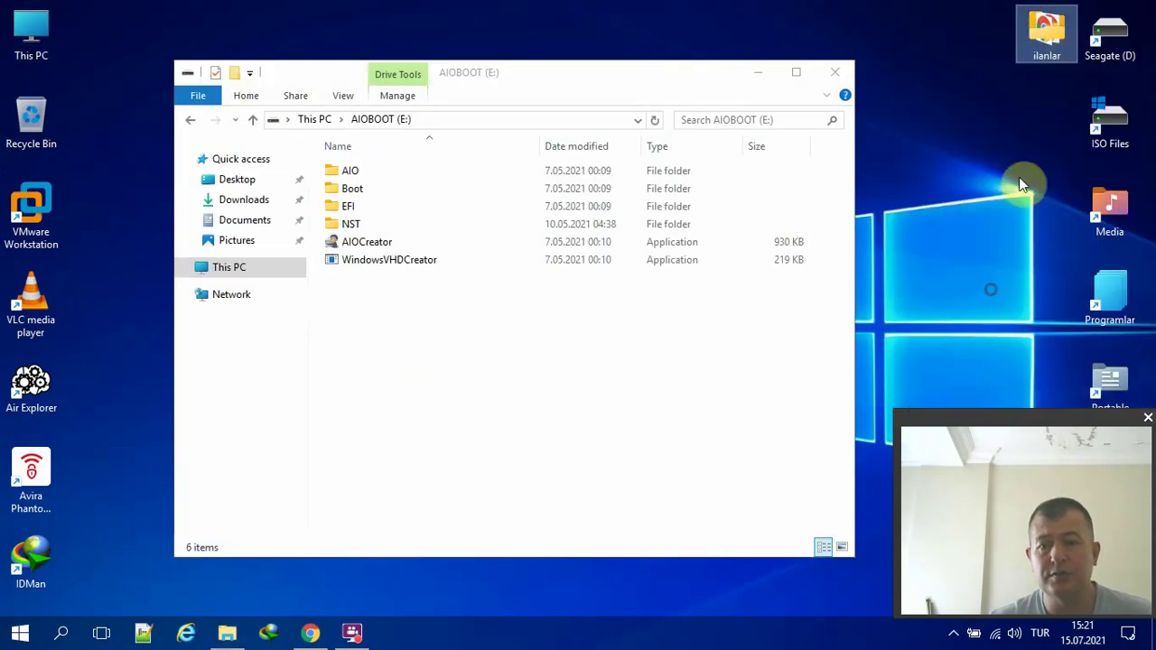
right_click(437, 357)
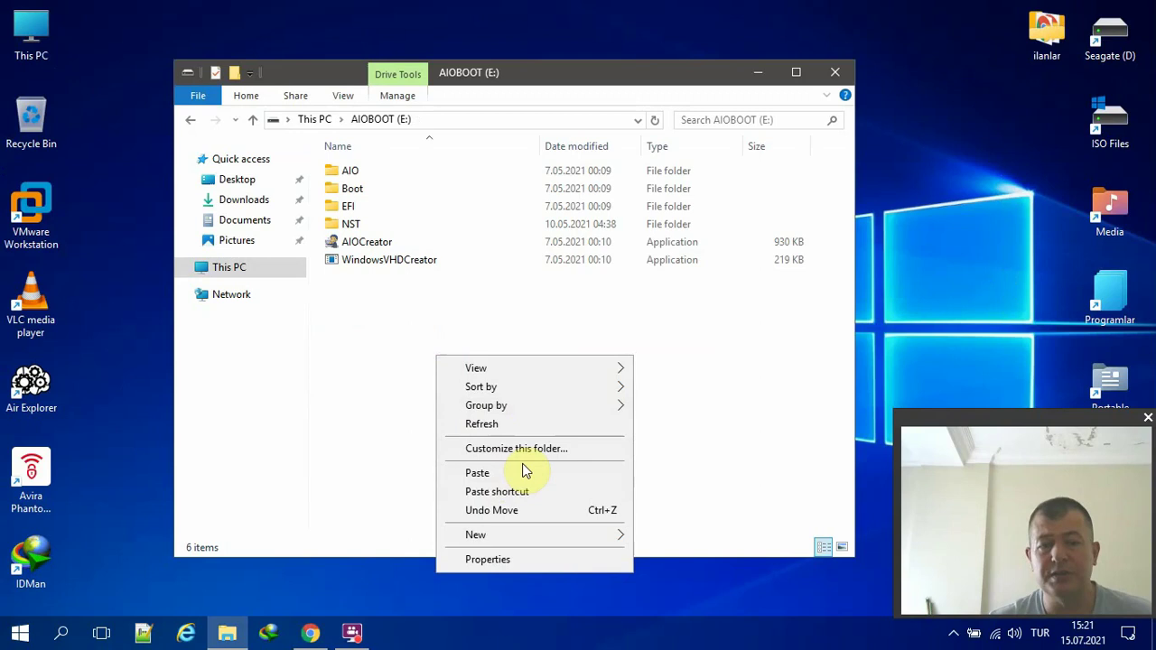
mouse_move(560, 367)
click(761, 313)
click(835, 74)
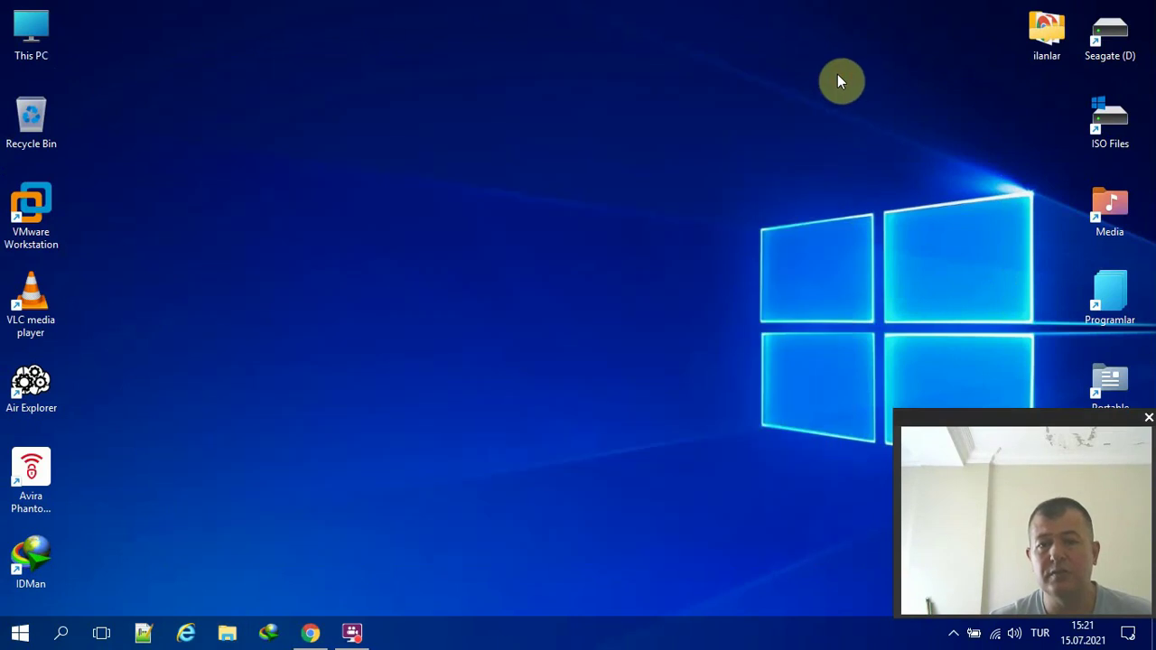
Switch back to Chrome, point out the rufus.ie address, and review the Rufus home page.
click(311, 632)
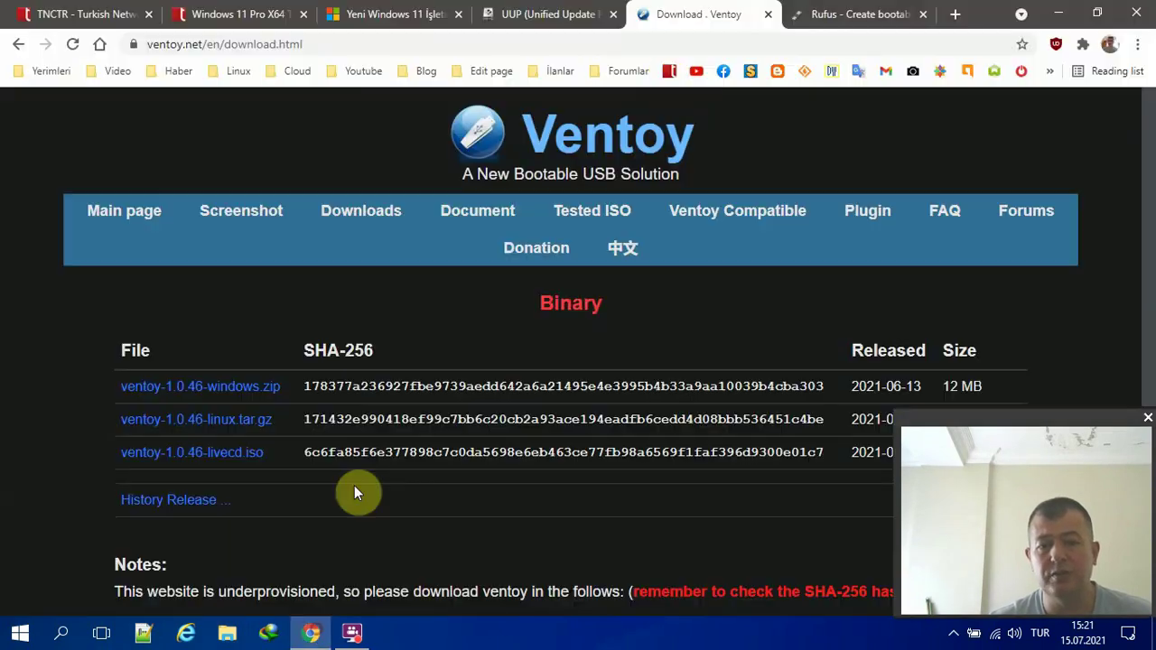
click(835, 14)
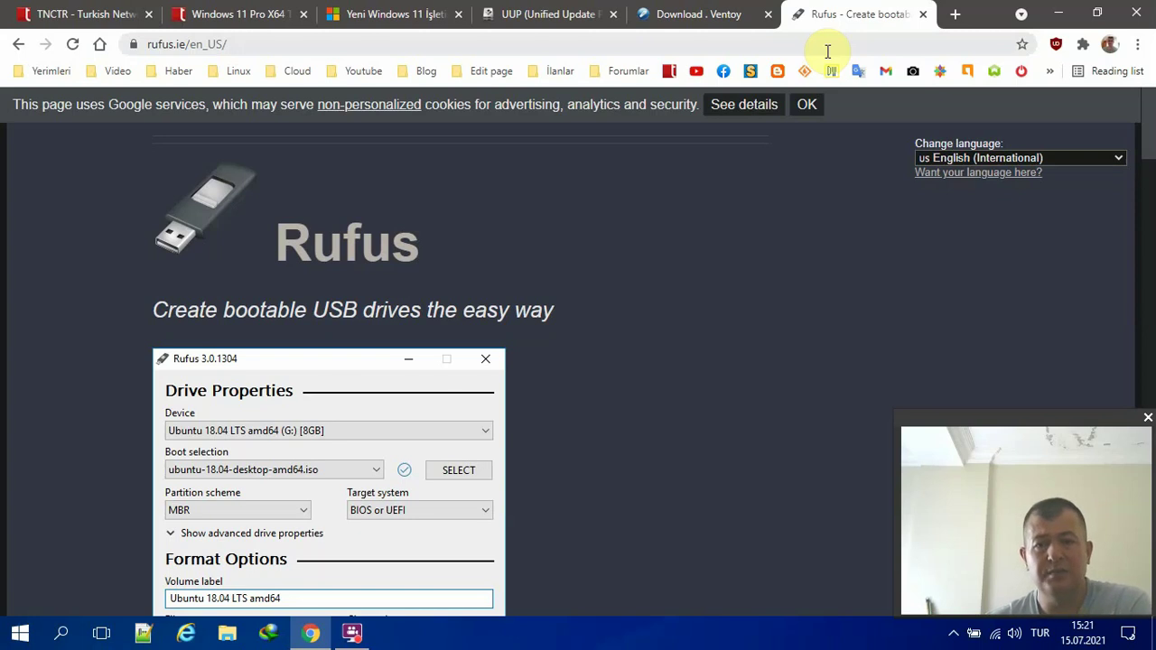
click(823, 45)
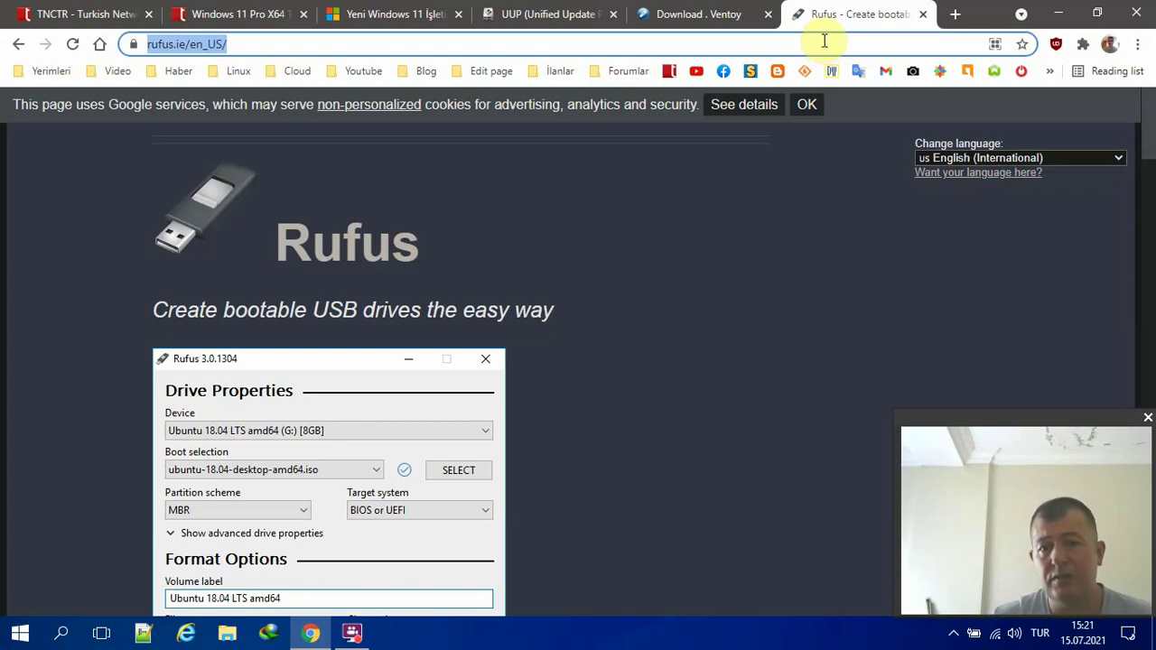
click(820, 45)
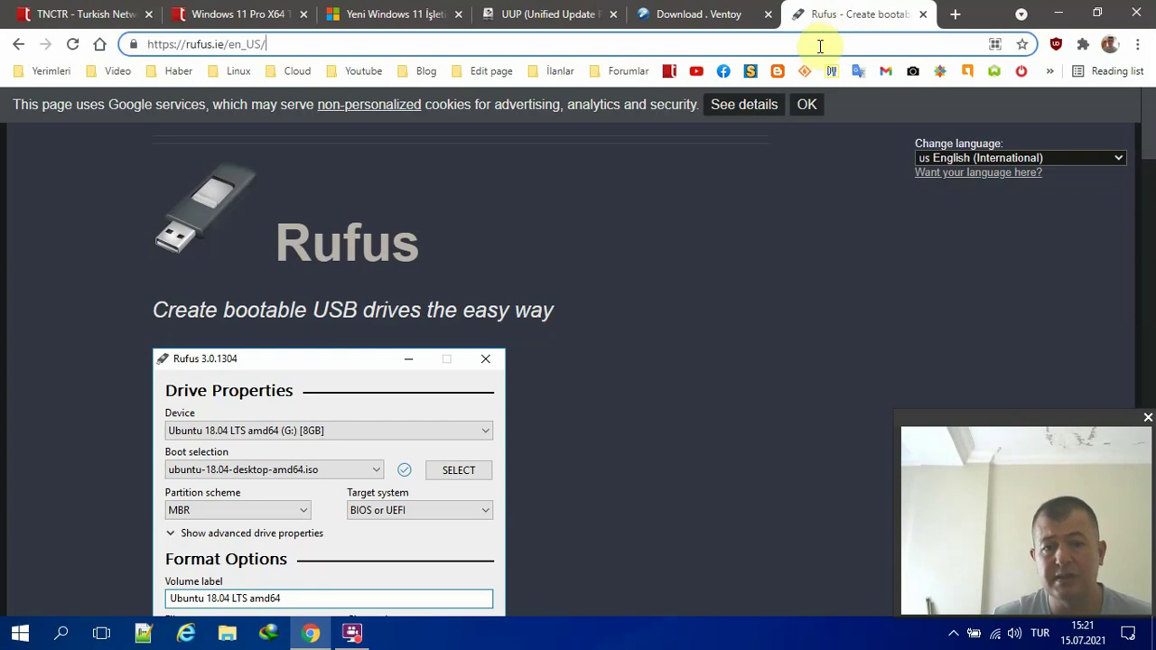
scroll(355, 446, down, 5)
scroll(364, 427, up, 4)
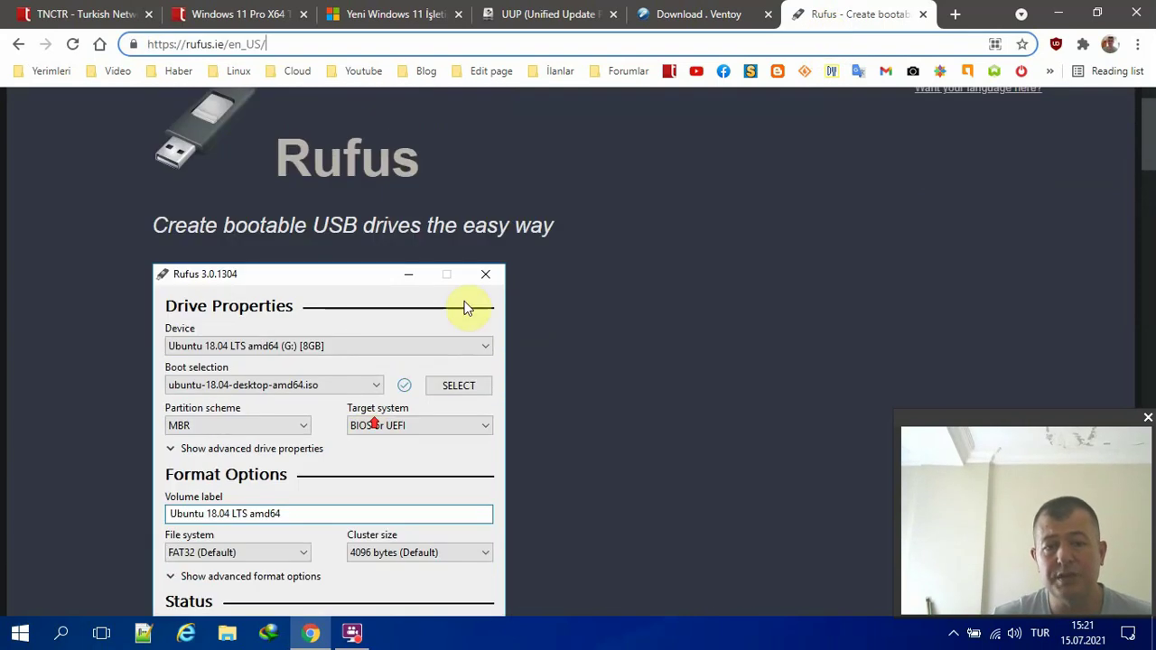
Point out the Ventoy download page's address and return to Microsoft's Windows 11 page.
click(701, 13)
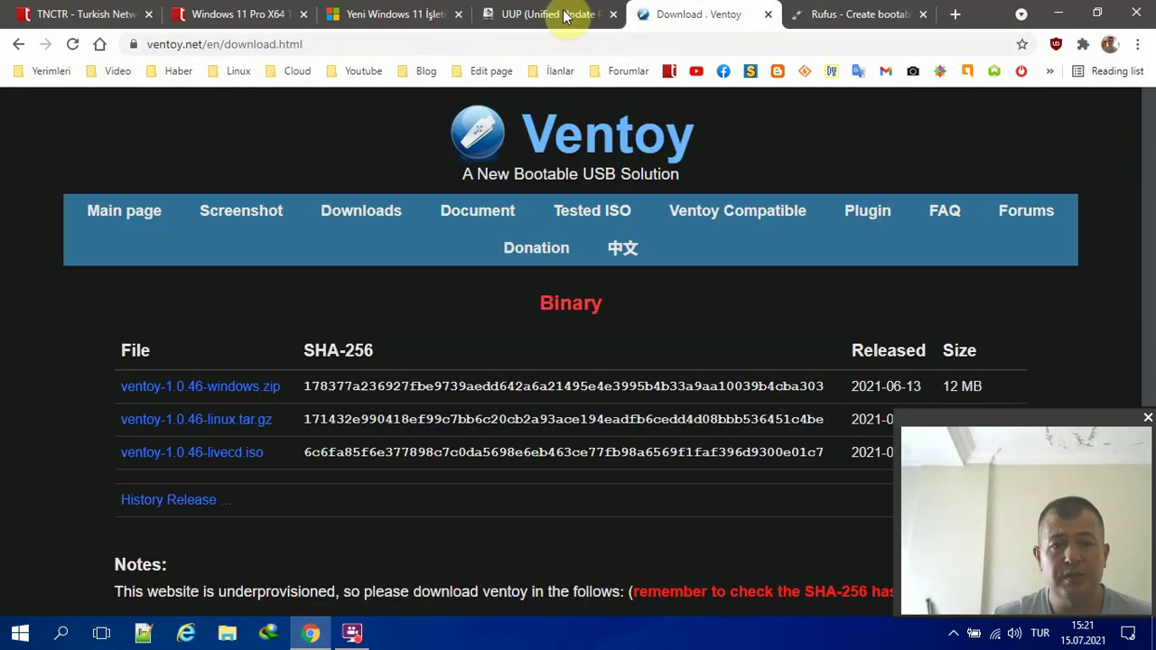
click(624, 48)
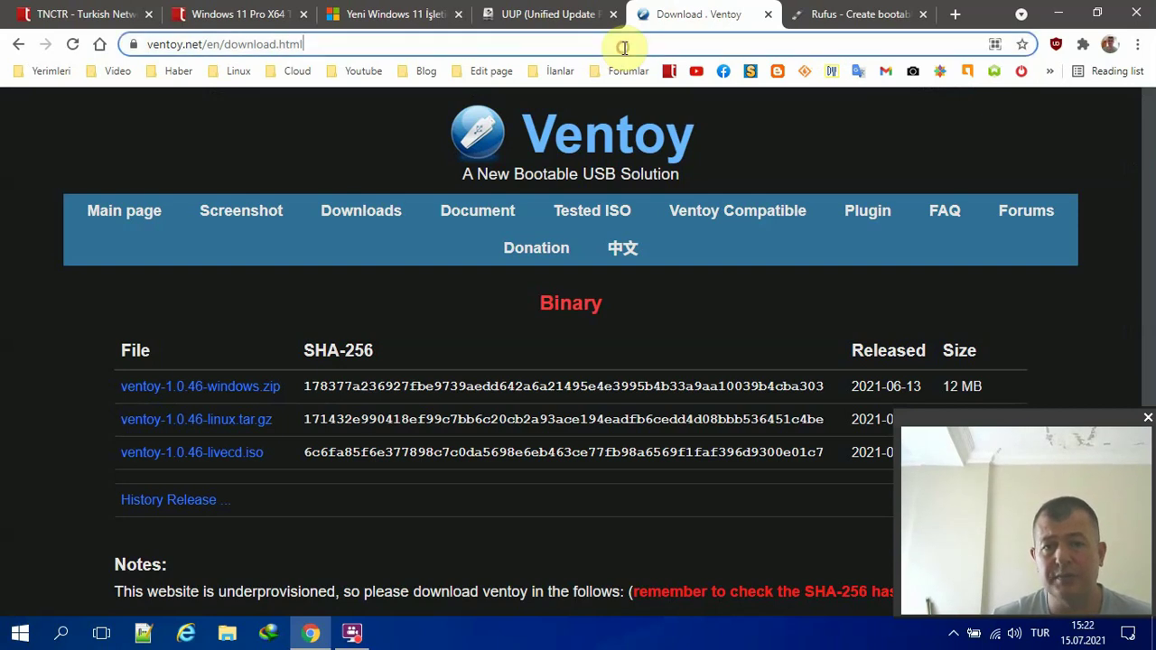
click(560, 13)
click(331, 16)
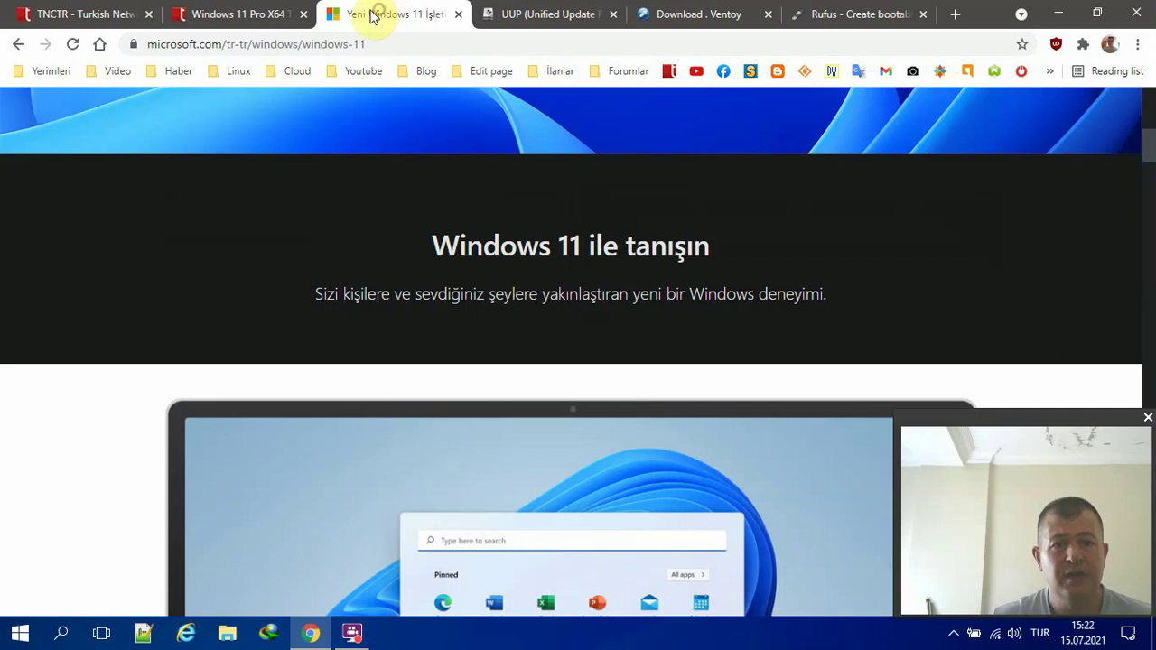
Examine the tnctr.com Windows 11 Pro X64 Türkçe topic's description, screenshots and system information list.
click(227, 13)
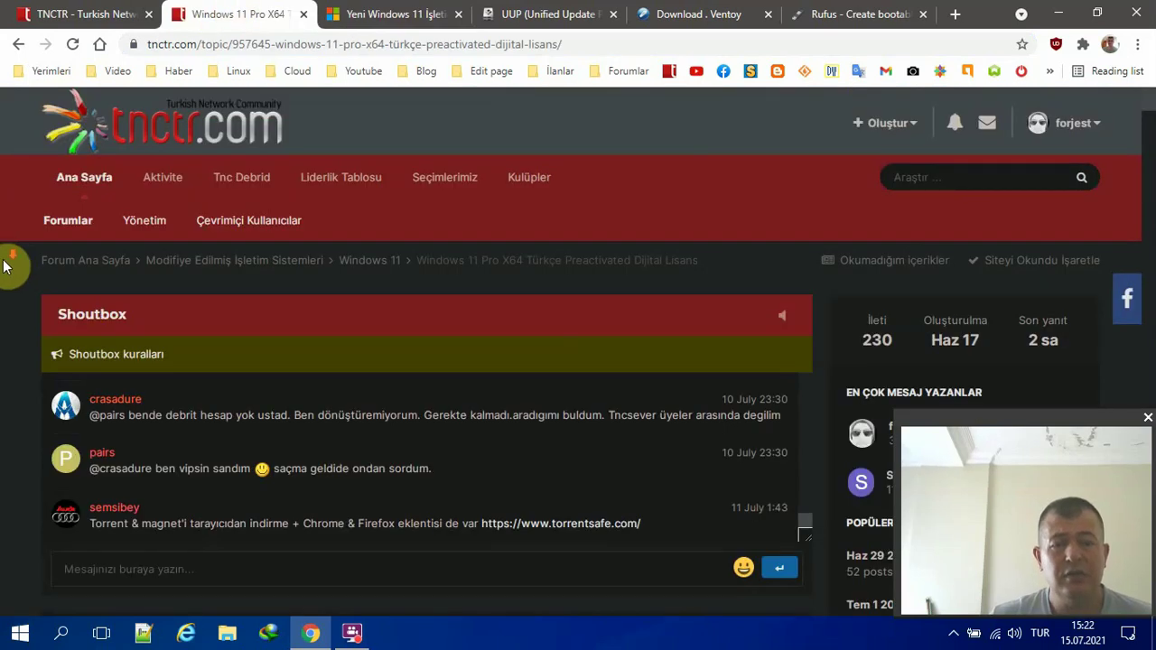
scroll(7, 305, down, 10)
scroll(8, 304, up, 2)
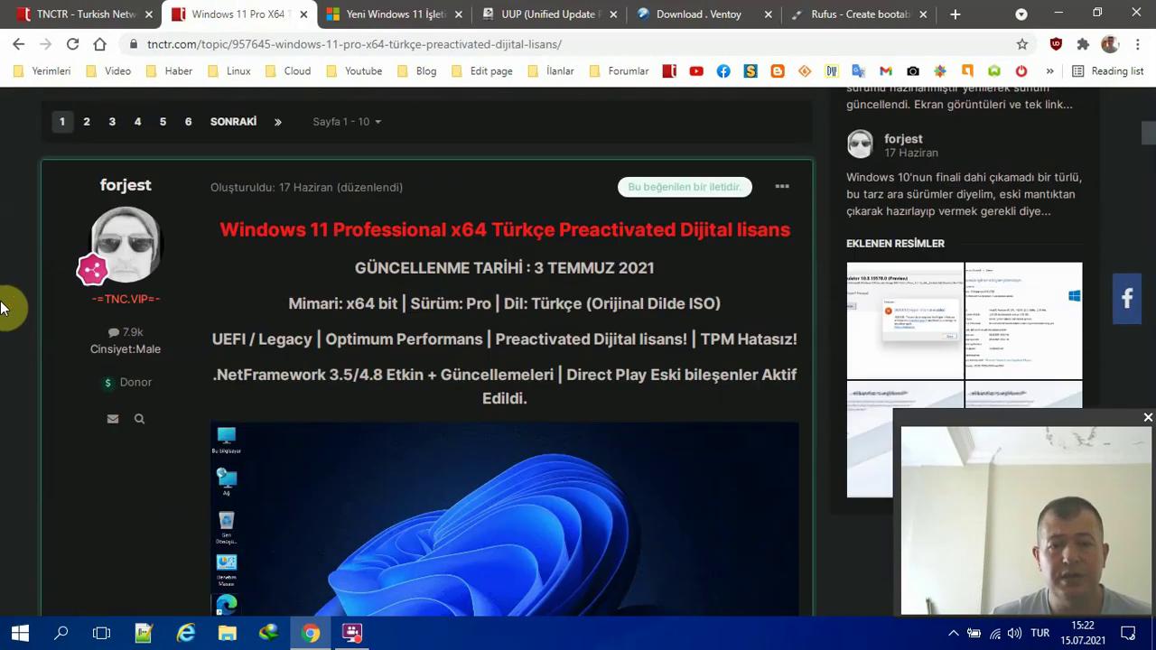
scroll(298, 303, down, 2)
scroll(361, 289, down, 1)
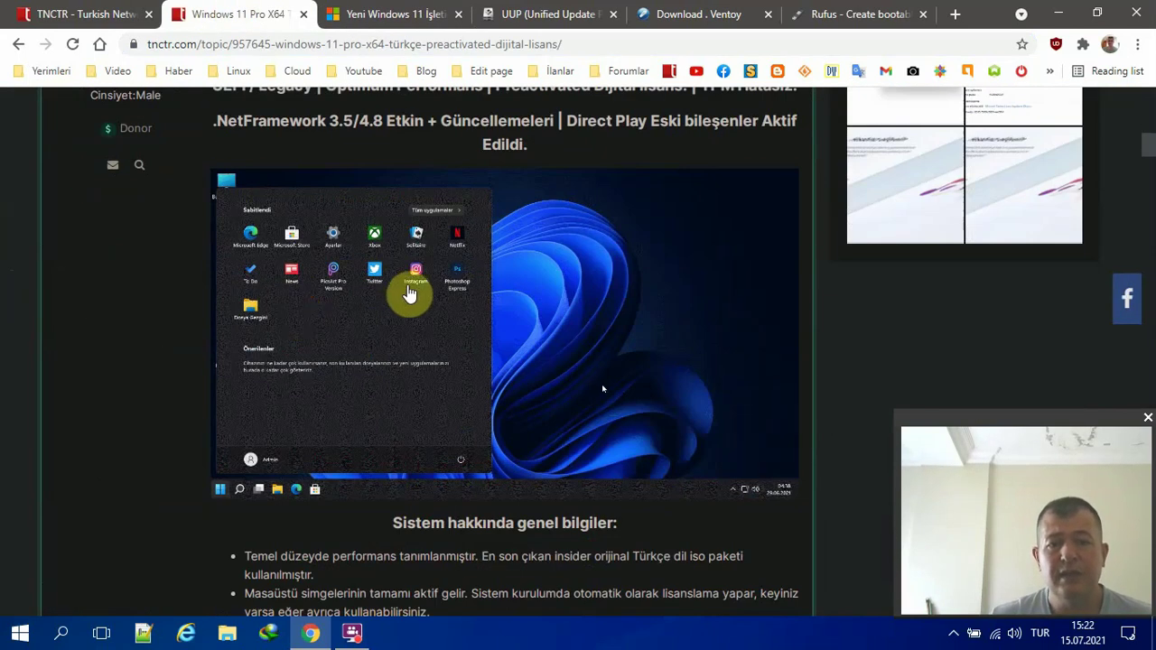
scroll(424, 289, up, 2)
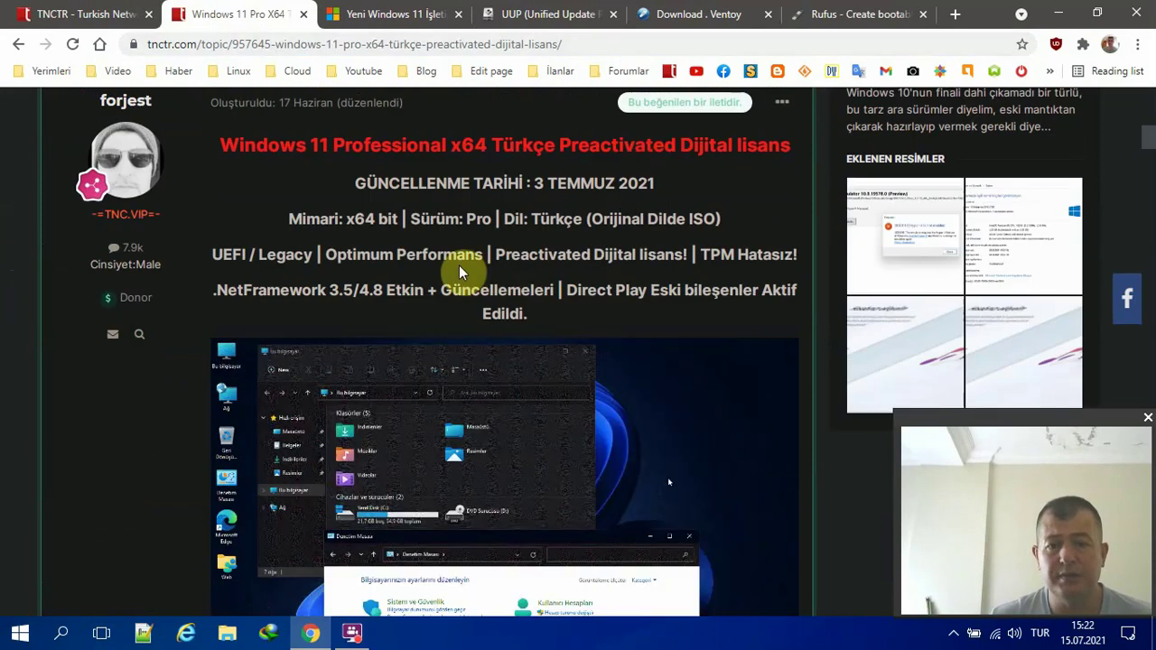
scroll(459, 264, down, 3)
scroll(392, 310, down, 3)
scroll(214, 364, down, 1)
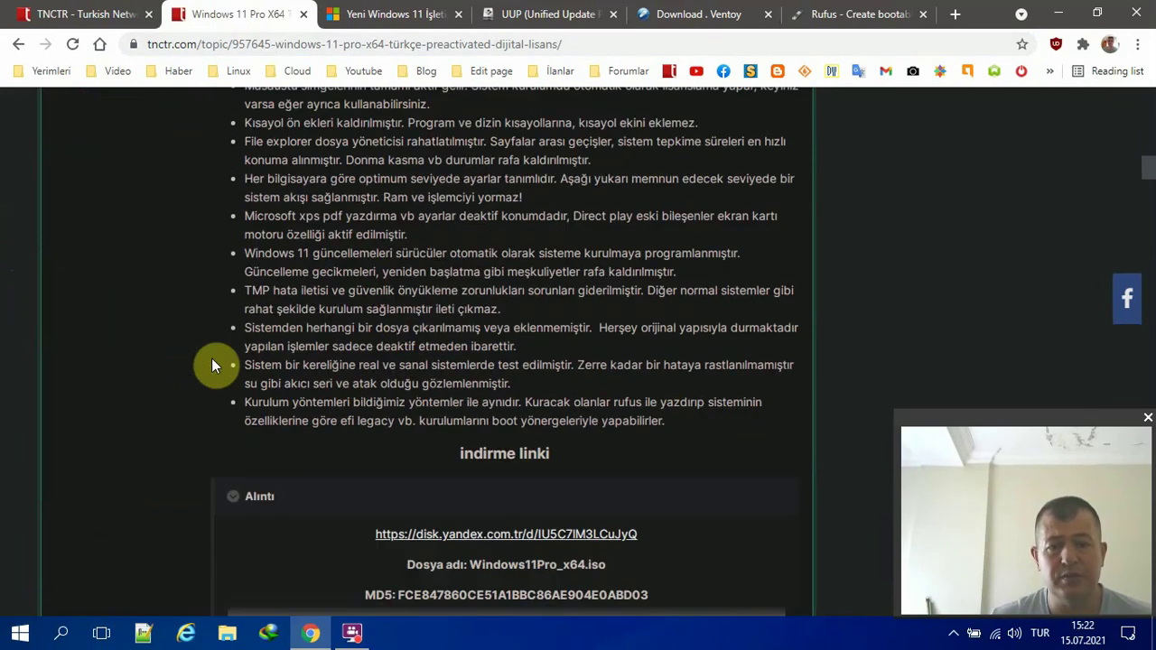
scroll(245, 338, up, 2)
scroll(258, 266, down, 1)
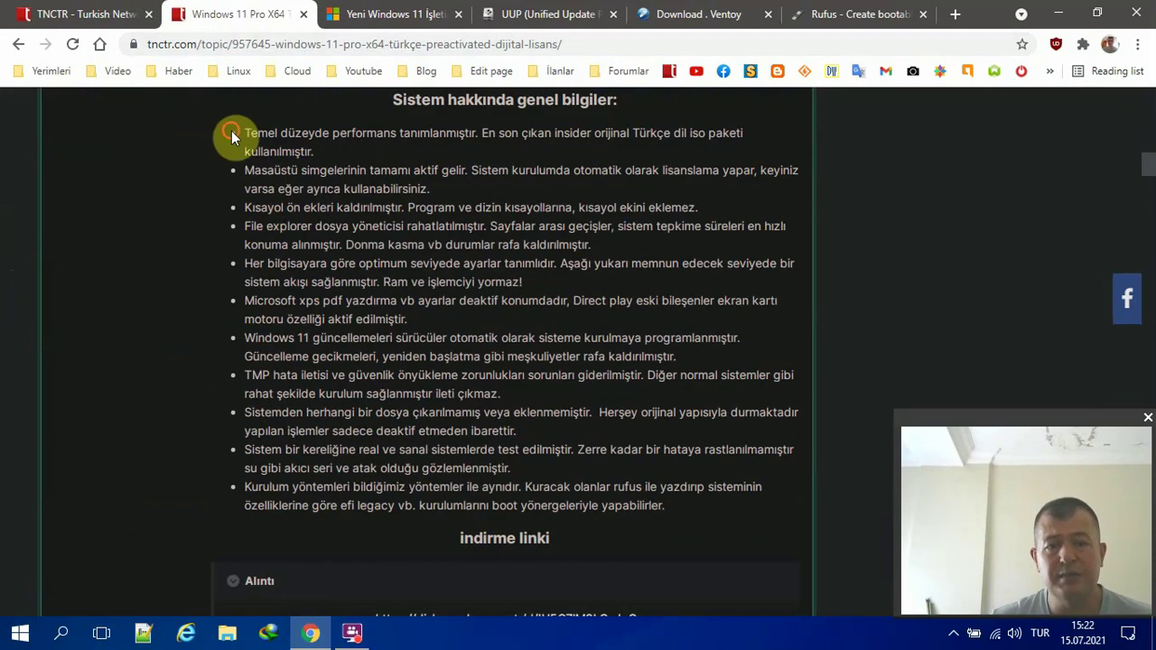
Highlight the full list under "Sistem hakkında genel bilgiler", clear the selection, and review the post's description and screenshots.
drag(232, 133, 673, 512)
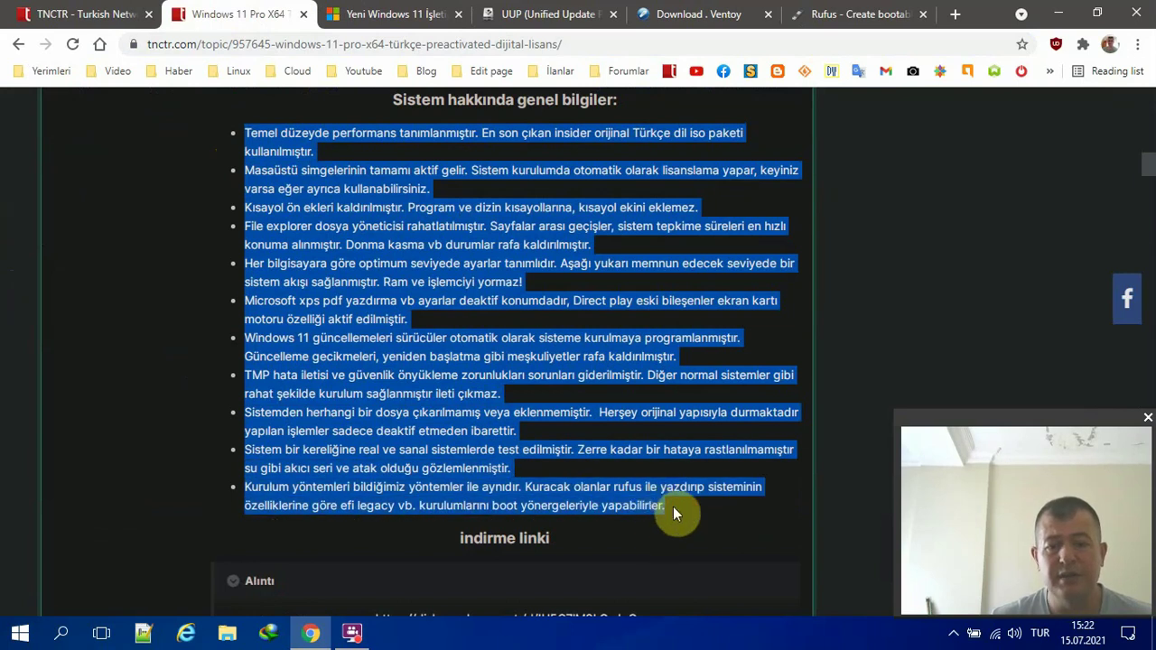
click(185, 388)
scroll(149, 370, up, 1)
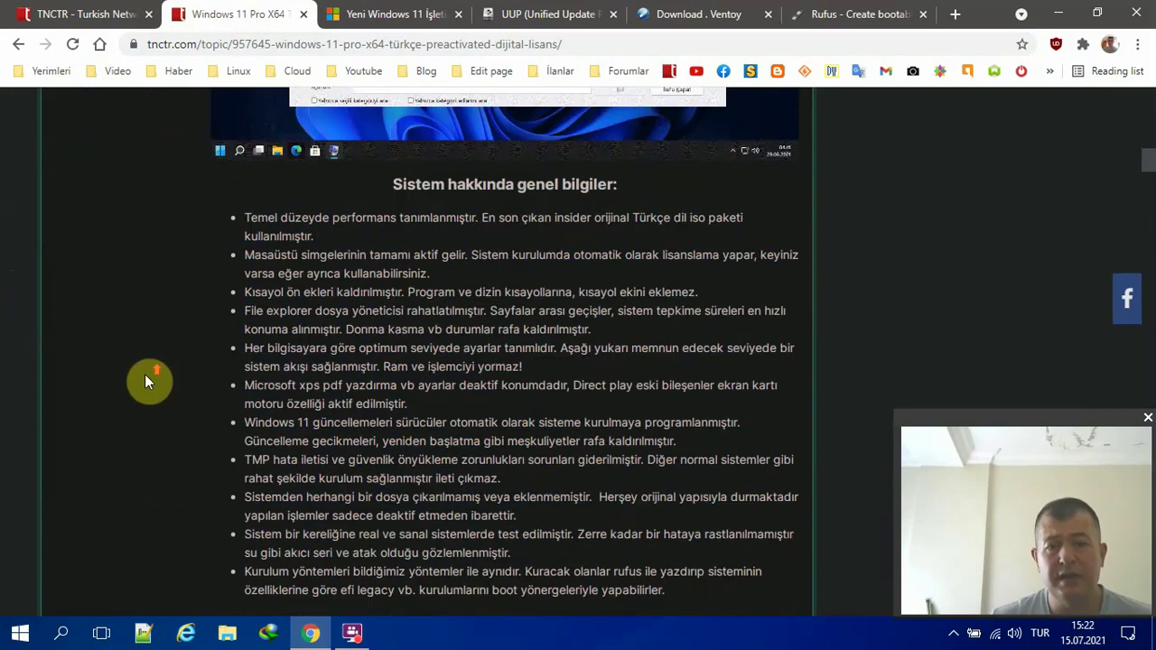
scroll(144, 374, up, 4)
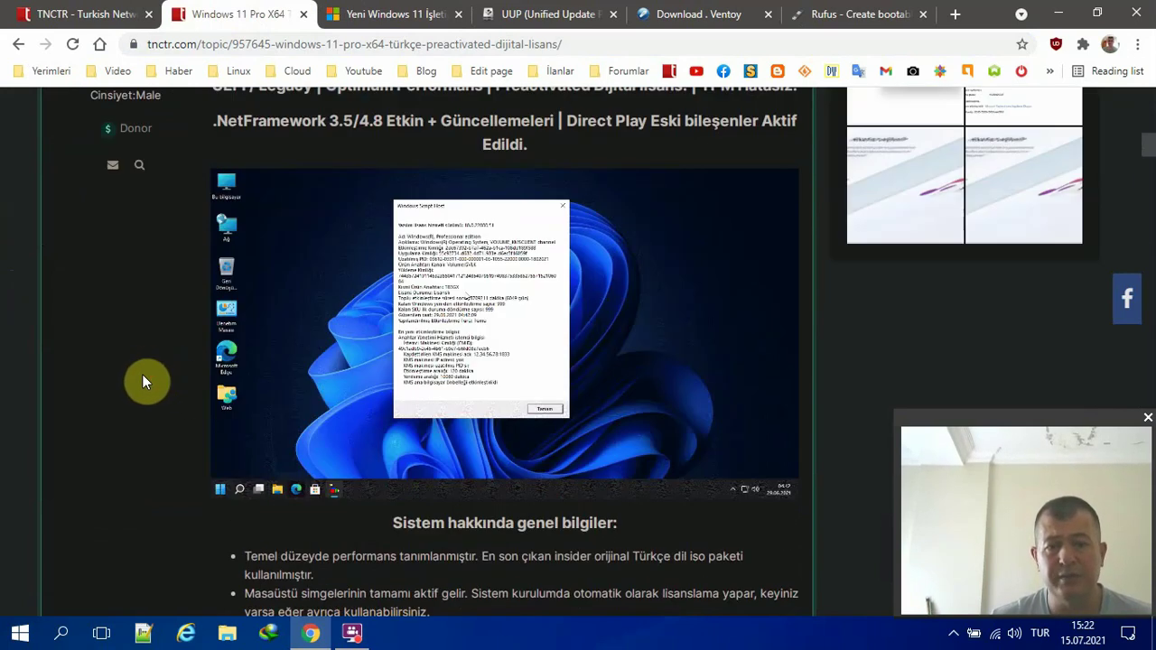
scroll(149, 398, up, 3)
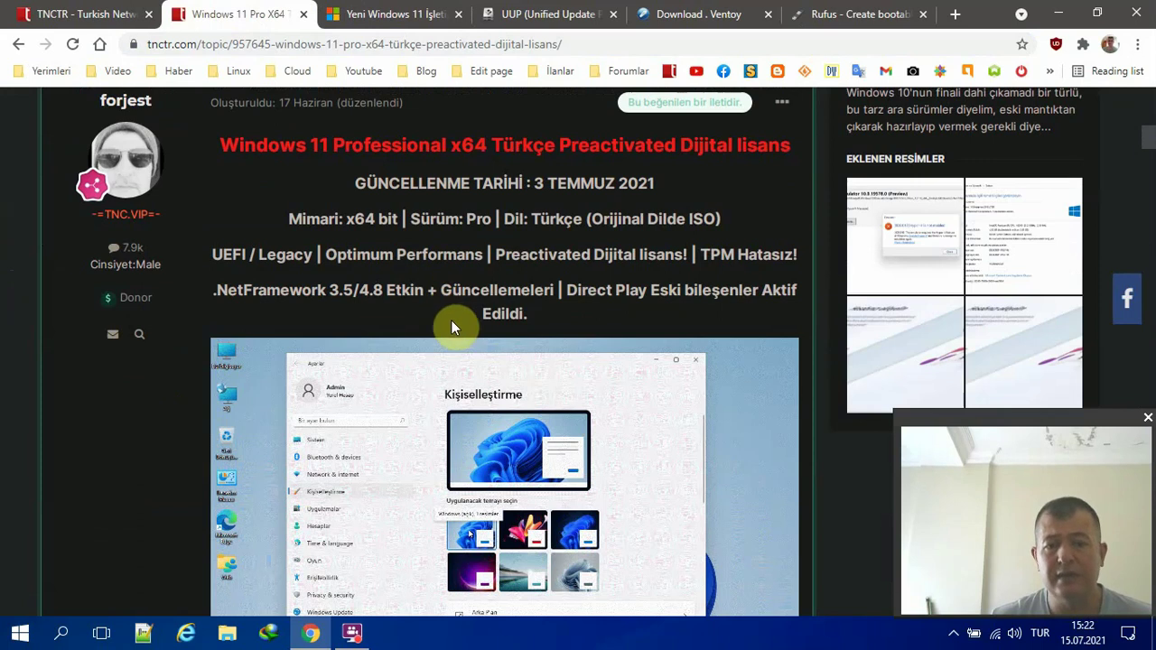
scroll(442, 329, down, 6)
scroll(430, 346, down, 1)
Open the gnulinuxtr.blogspot.com bookmark in a new tab beside the forum topic and review the blog's address and recent posts.
right_click(785, 78)
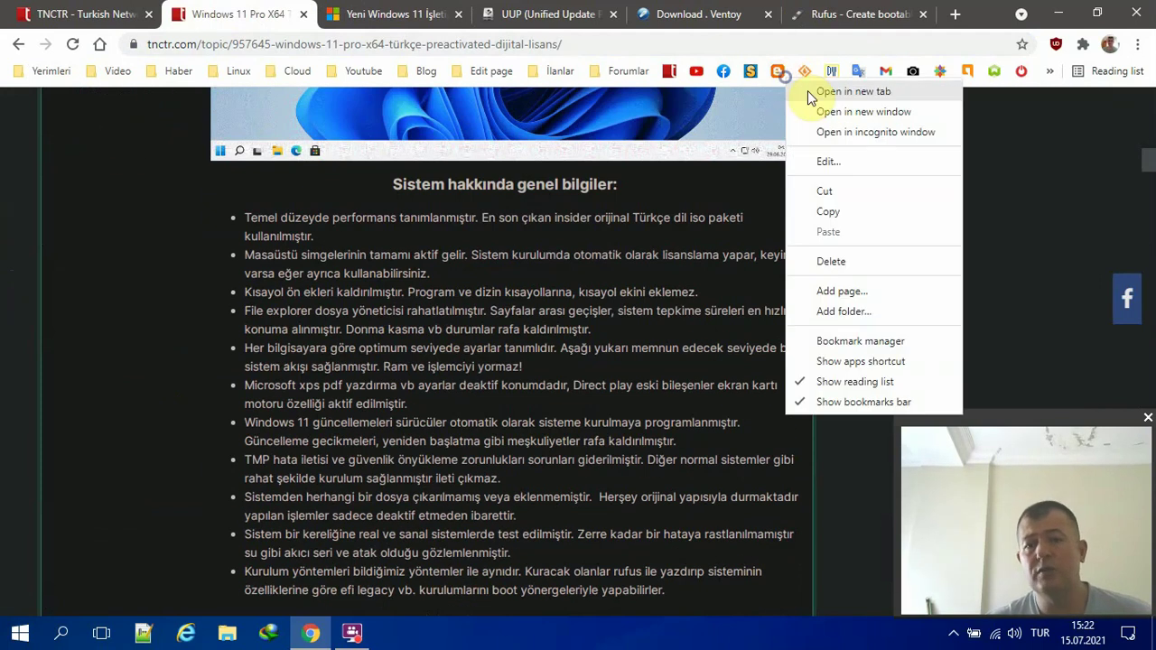
click(807, 90)
drag(899, 16, 343, 13)
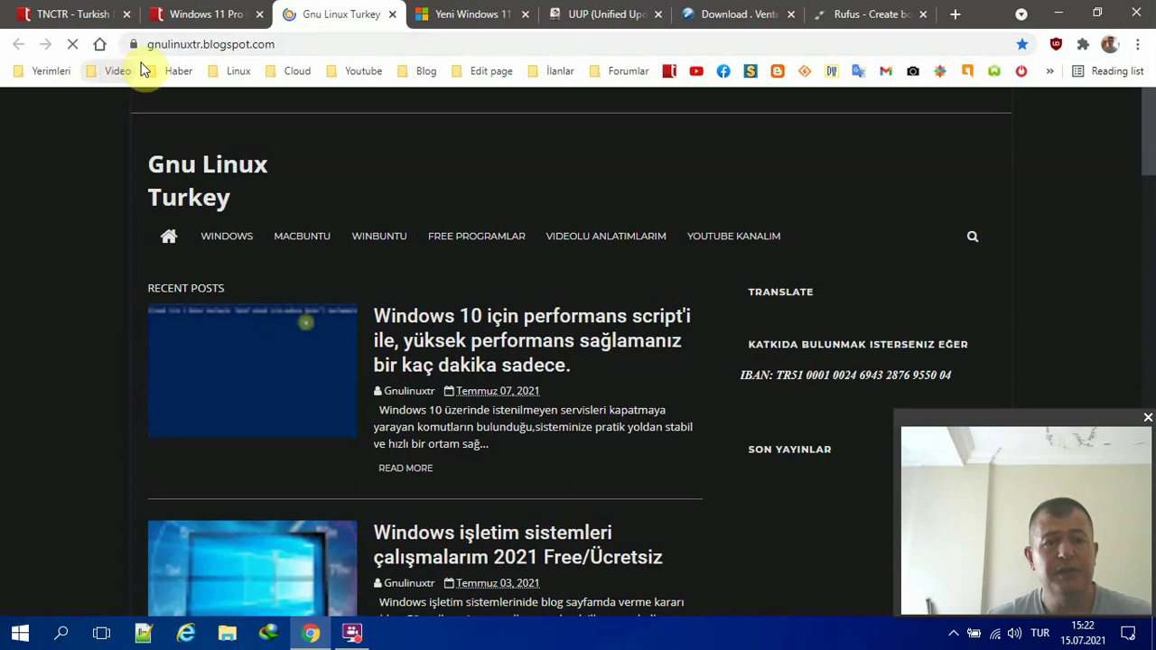
click(289, 43)
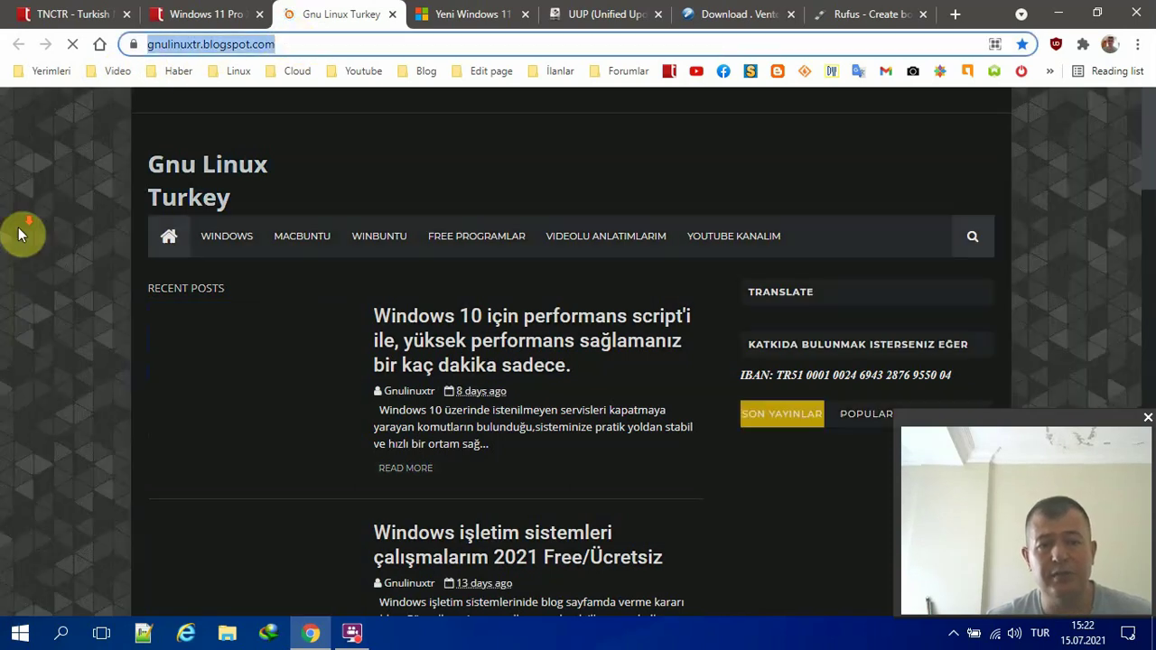
scroll(25, 271, down, 1)
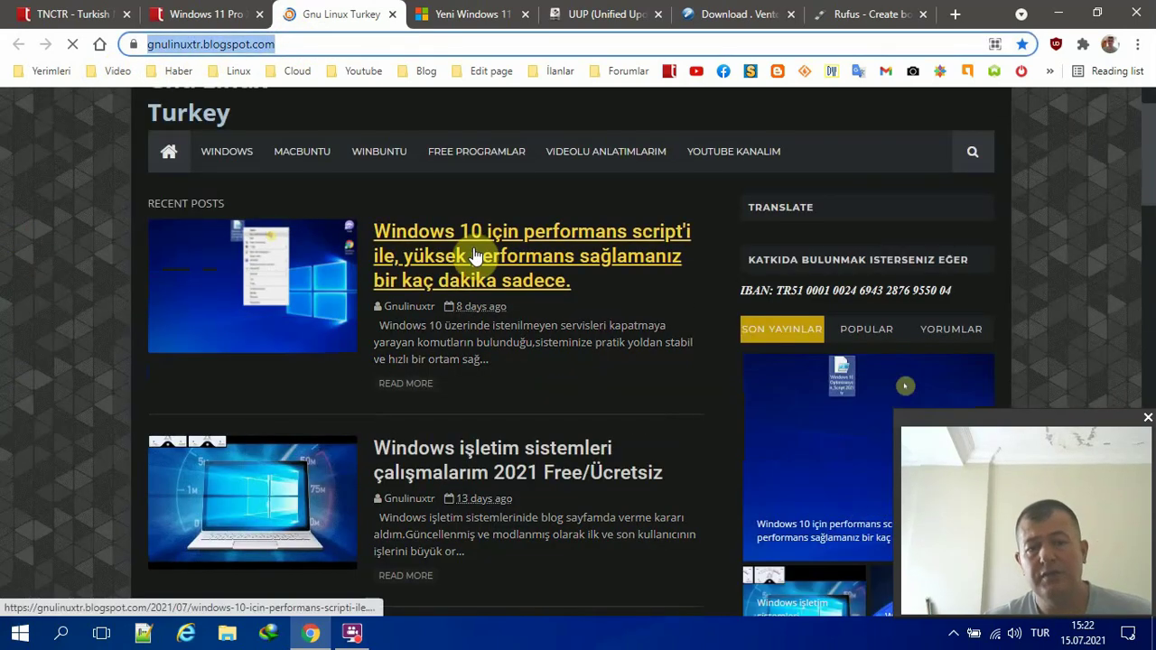
Examine the blog's recent posts on Windows, Winbuntu and Macbuntu and its tag cloud, ending at the newest posts.
scroll(31, 362, down, 4)
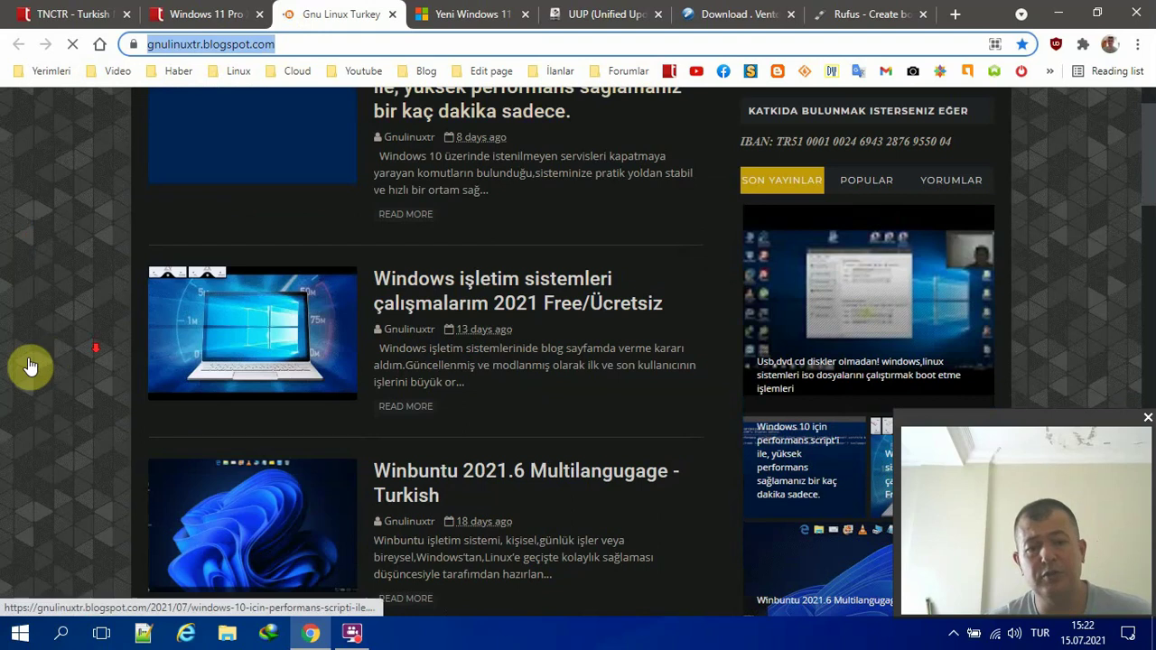
scroll(48, 343, down, 5)
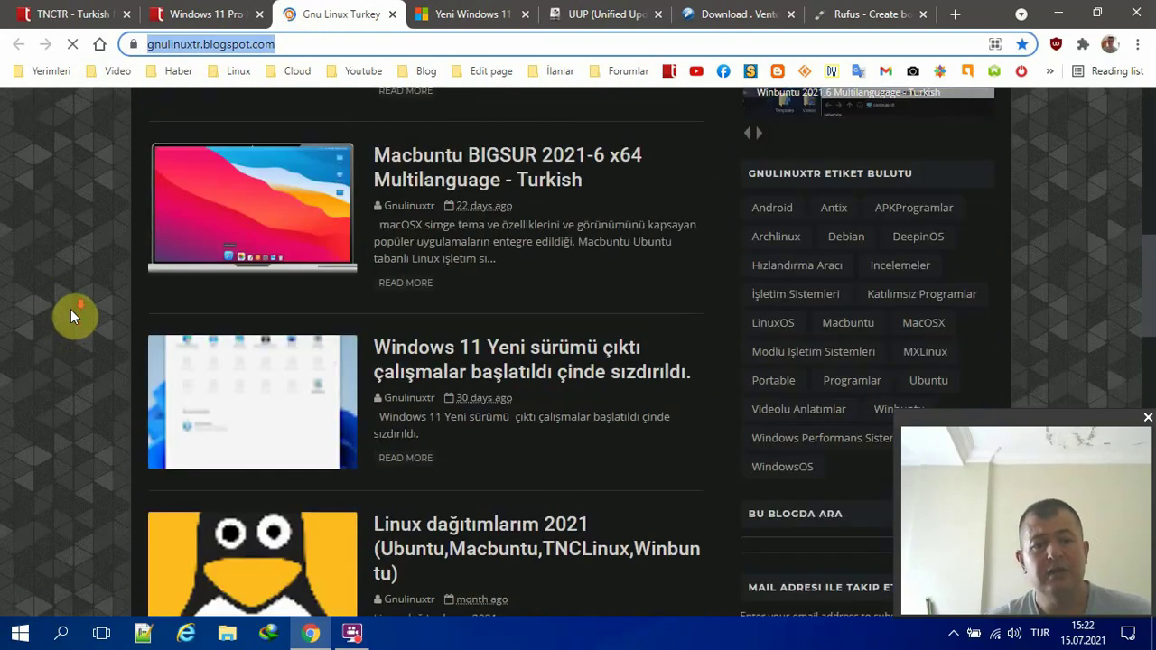
scroll(70, 308, down, 5)
scroll(71, 309, down, 2)
scroll(60, 307, up, 11)
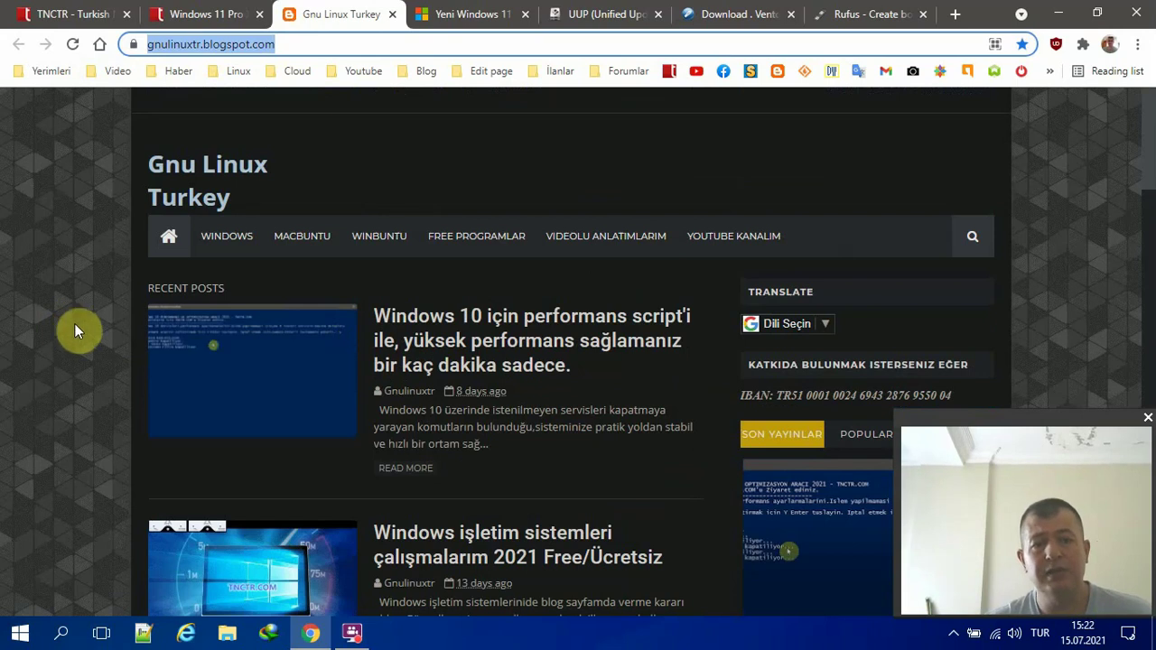
scroll(57, 389, down, 2)
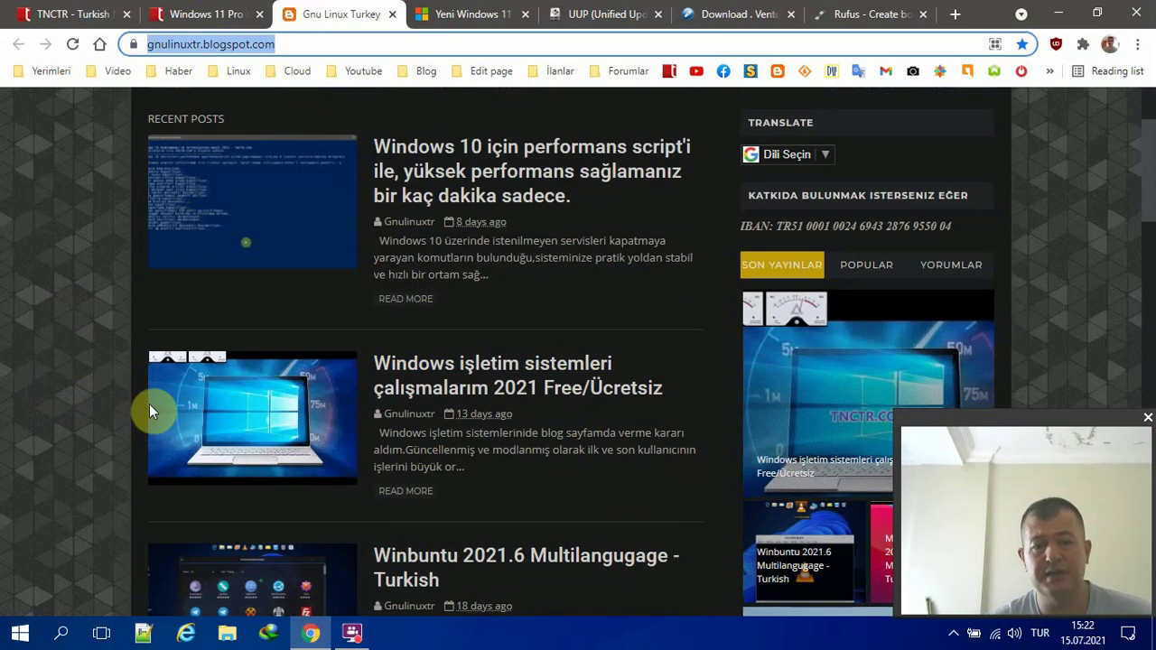
Return to the Windows 11 Pro forum topic, minimize the browser and refresh the desktop.
click(194, 14)
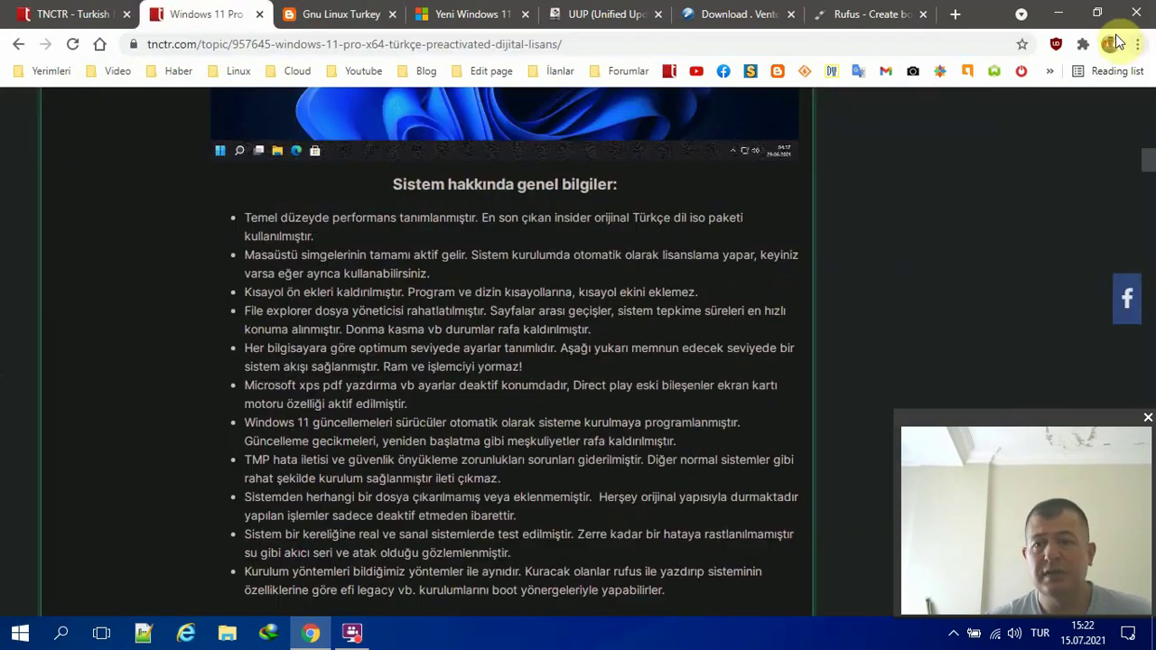
click(1054, 15)
right_click(317, 222)
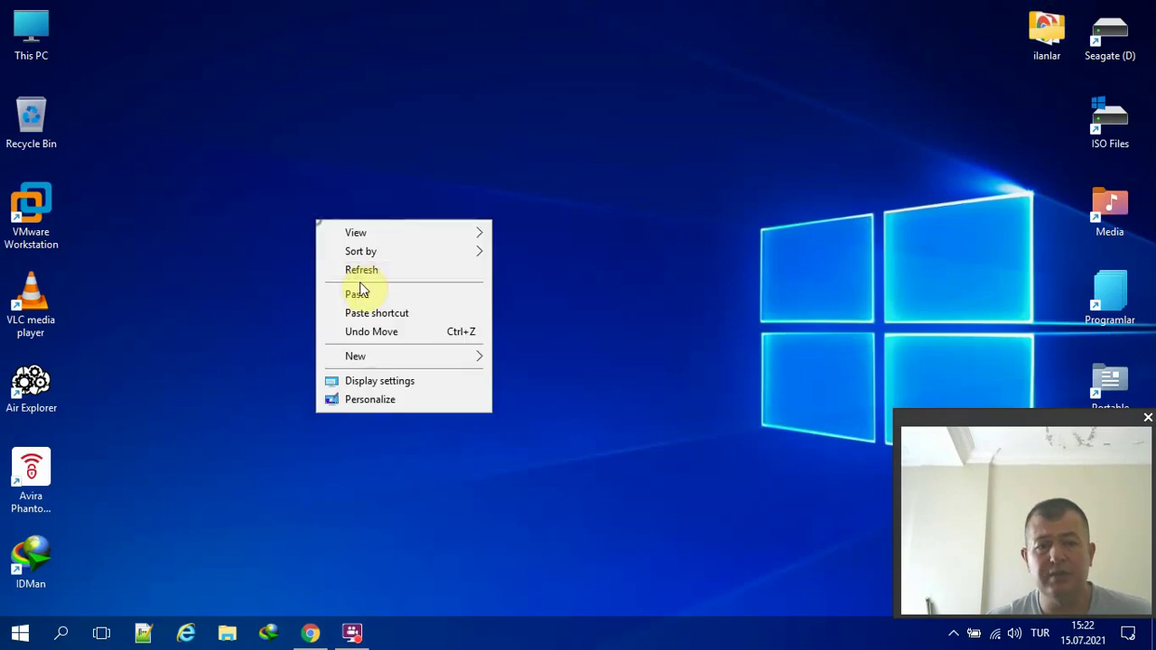
click(364, 269)
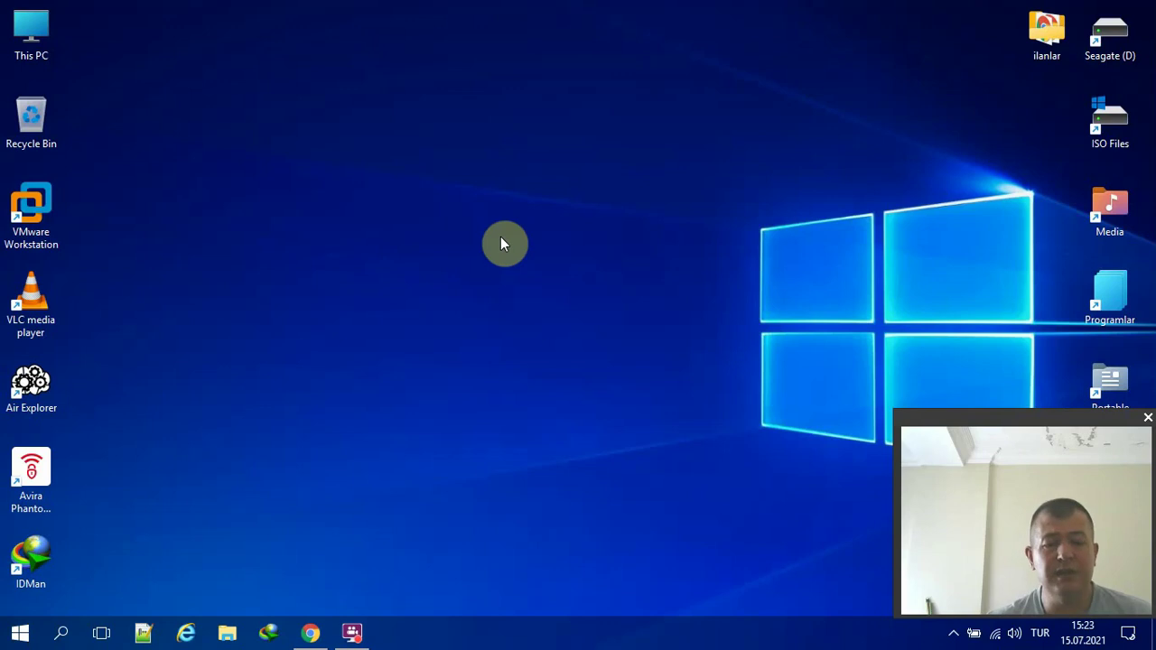
Open the Downloads folder and inspect the multi_creatingISO_22000.65_tr-tr_amd64_professional script's file actions and full name without renaming it.
click(20, 632)
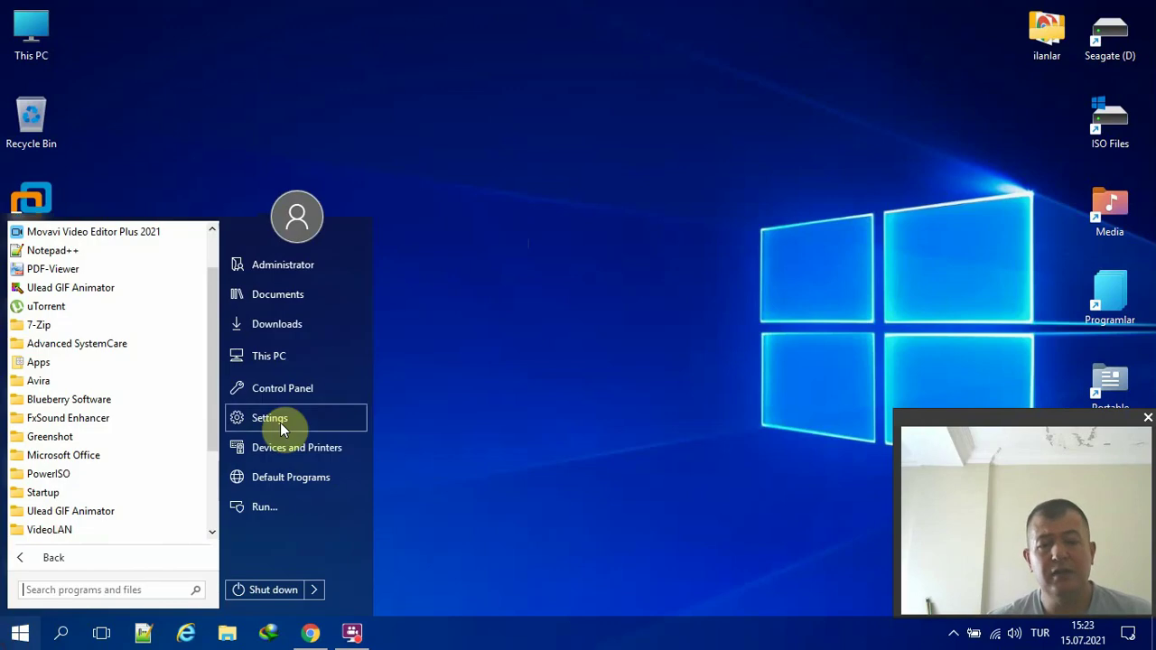
click(323, 318)
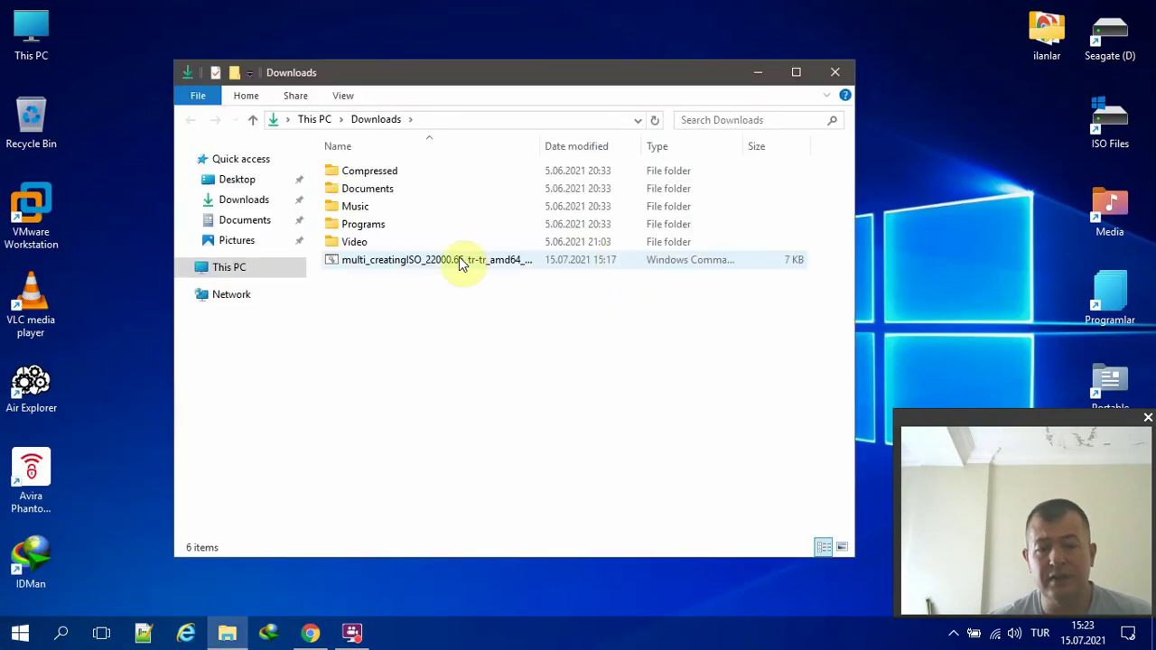
right_click(460, 259)
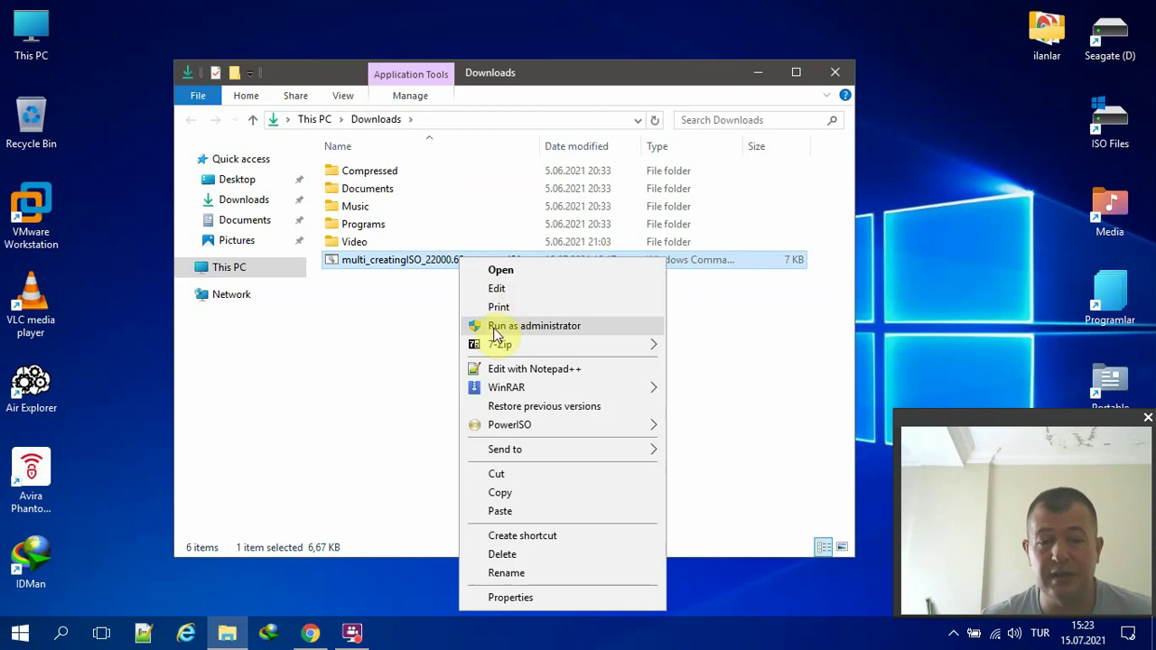
click(416, 335)
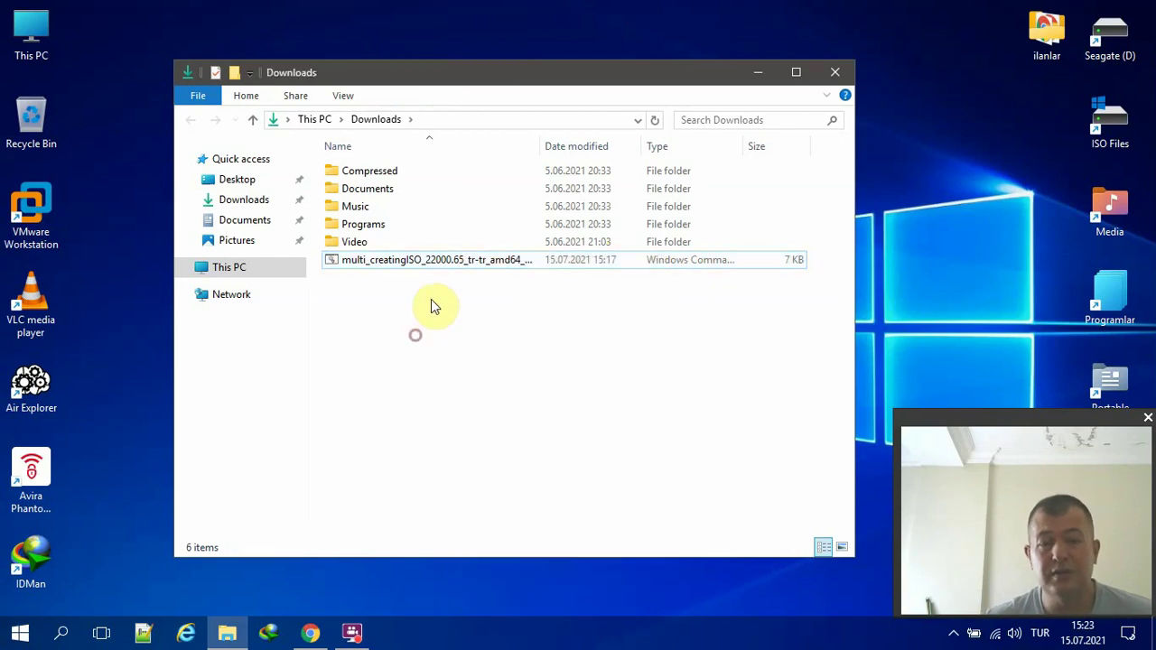
click(447, 262)
key(F2)
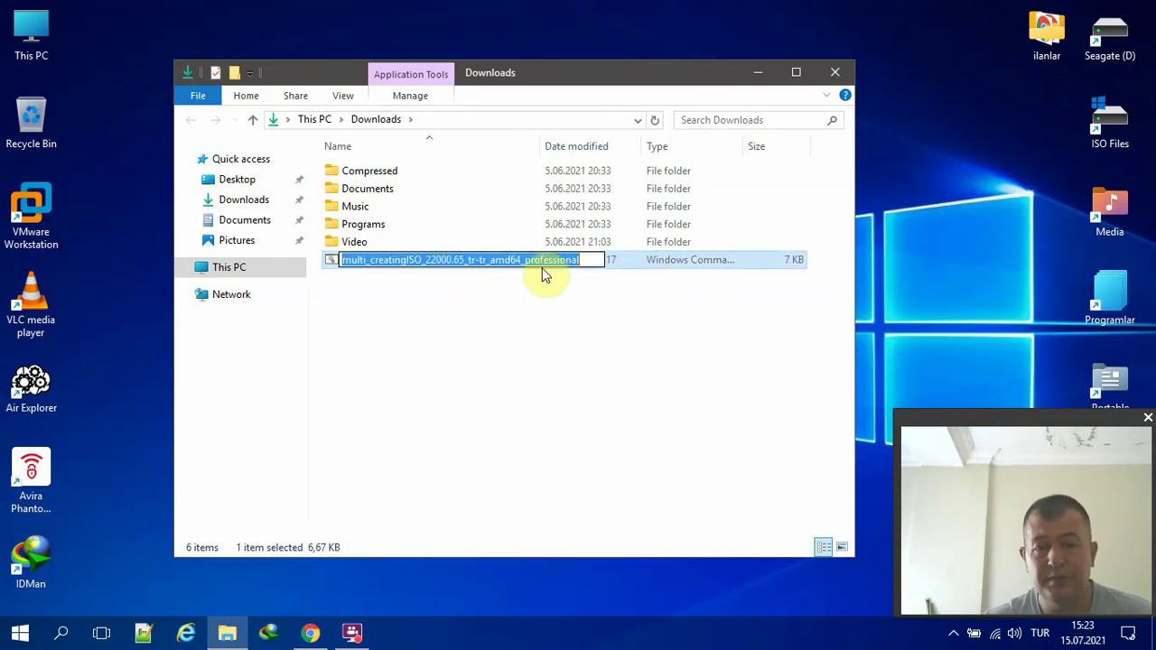
drag(591, 260, 429, 264)
Open the multi_creatingISO script in Notepad, review its code, and close both Notepad and the Downloads folder.
right_click(434, 261)
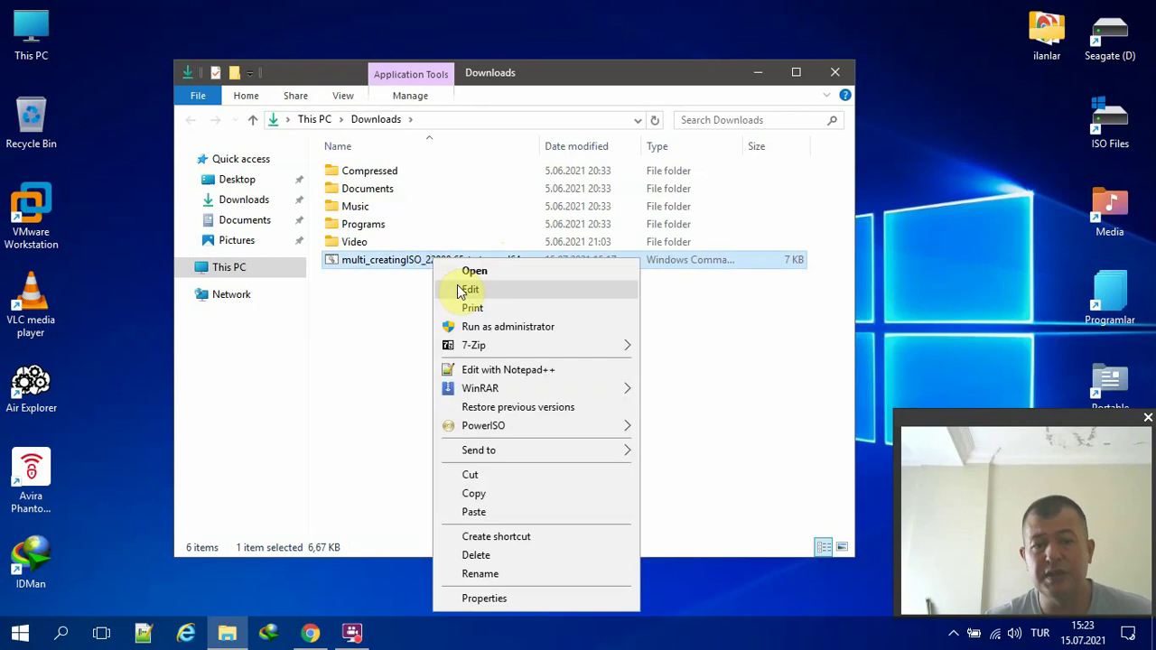
click(459, 289)
scroll(650, 361, down, 10)
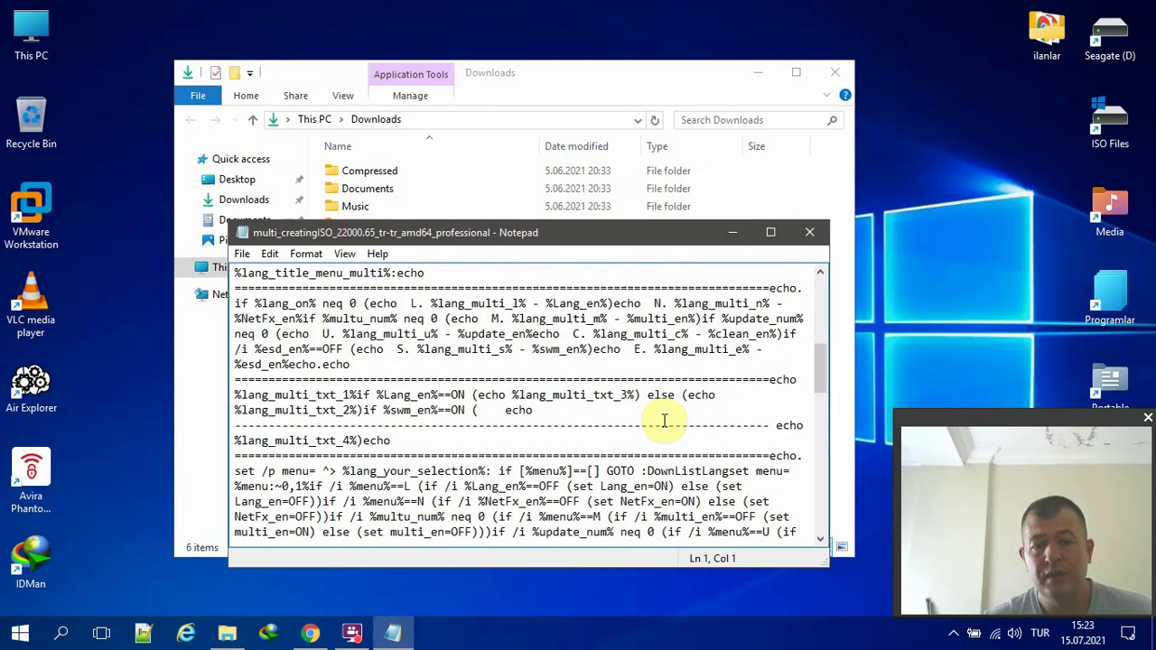
scroll(672, 420, down, 6)
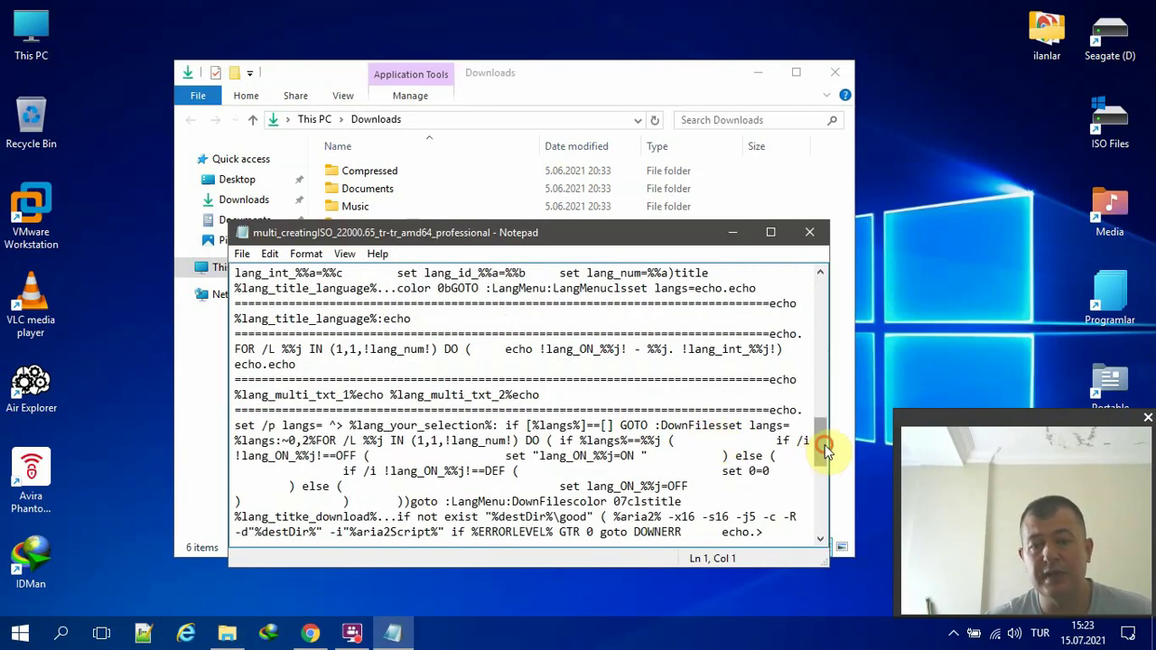
drag(824, 445, 821, 287)
click(809, 232)
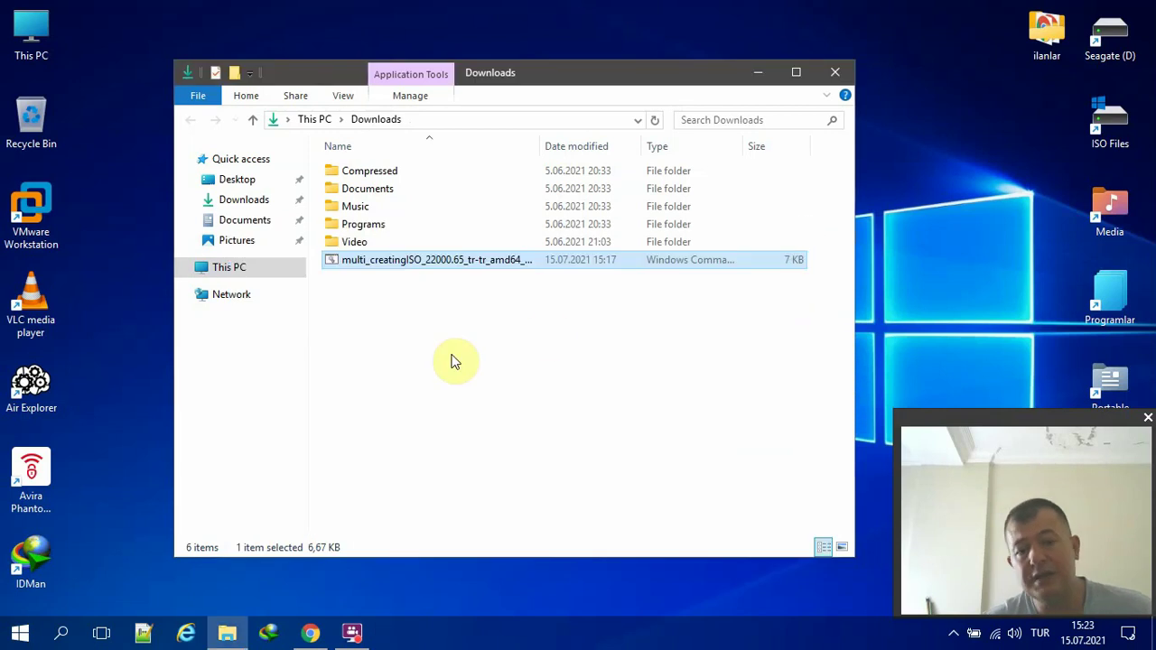
click(850, 72)
Switch back to Chrome and show the banner of Microsoft's Windows 11 page.
click(309, 632)
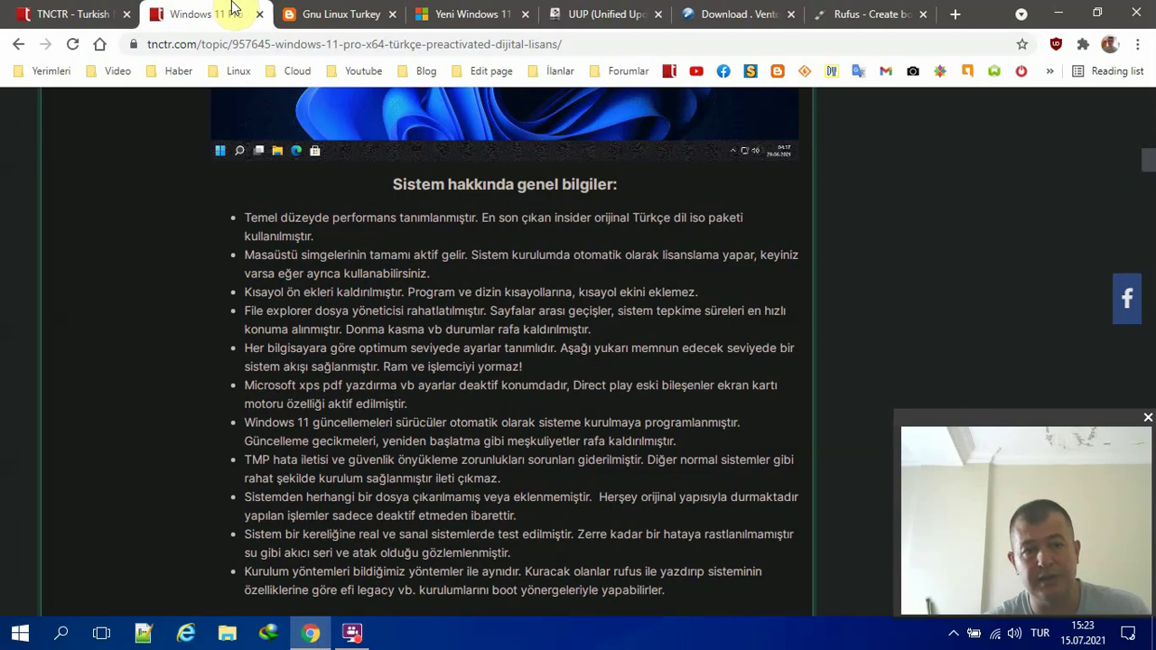
click(502, 11)
scroll(226, 309, up, 4)
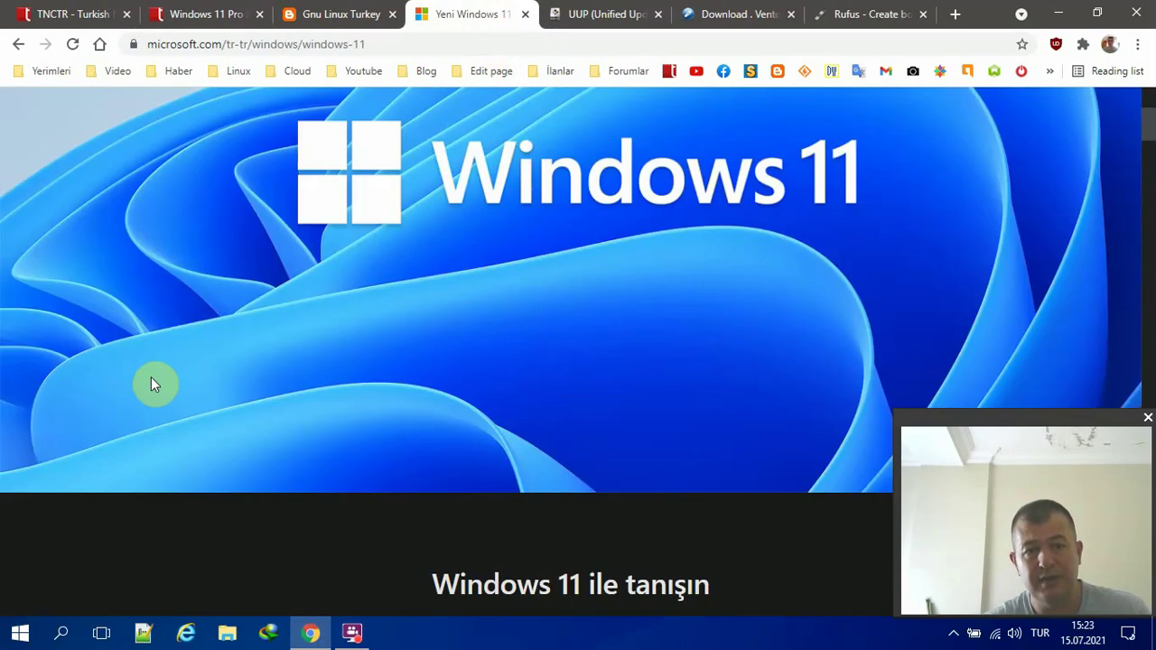
scroll(308, 242, up, 4)
scroll(429, 260, down, 3)
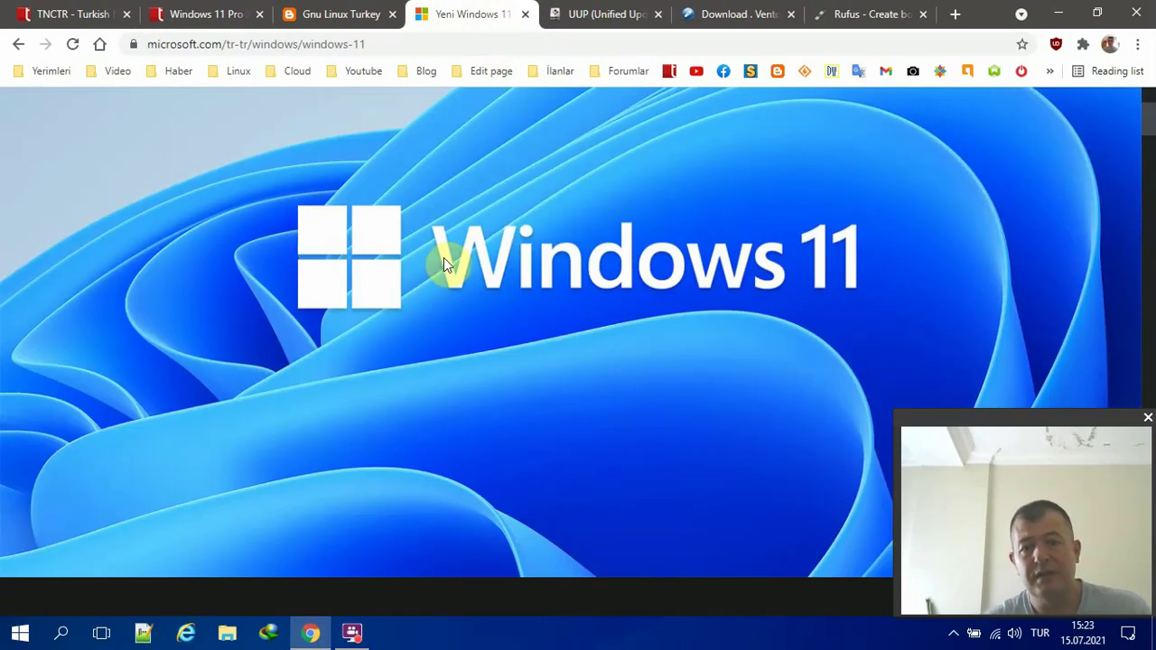
scroll(444, 258, down, 2)
scroll(448, 264, up, 2)
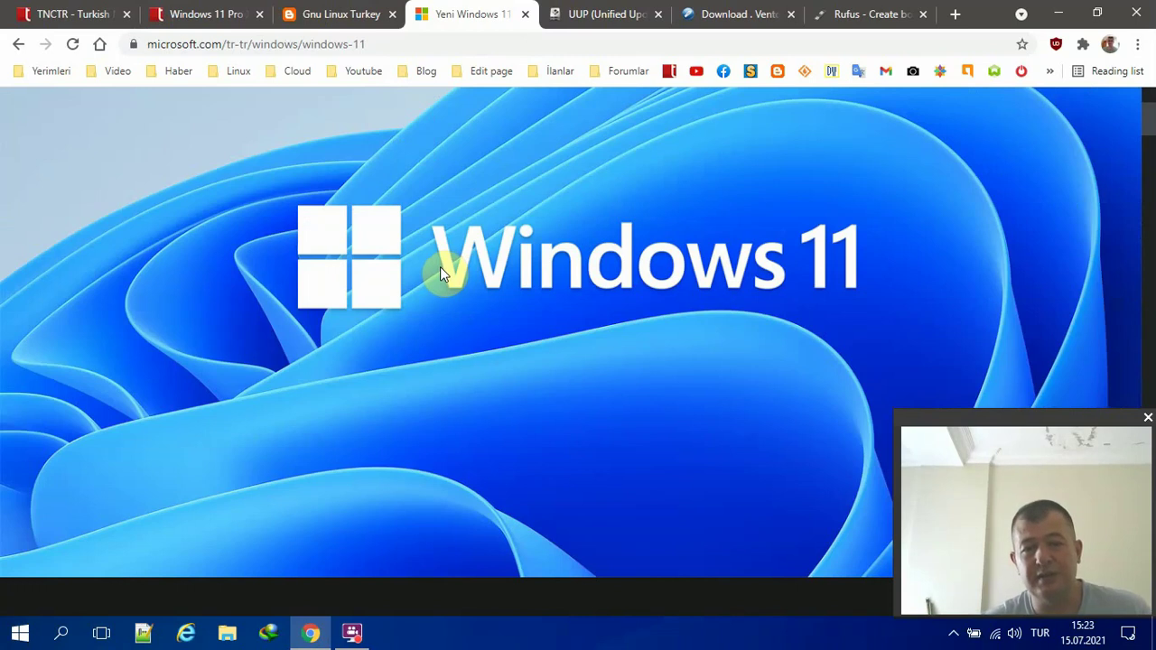
Highlight the "Windows 11 ile tanışın" heading and the sentence beneath it in turn.
scroll(439, 266, down, 3)
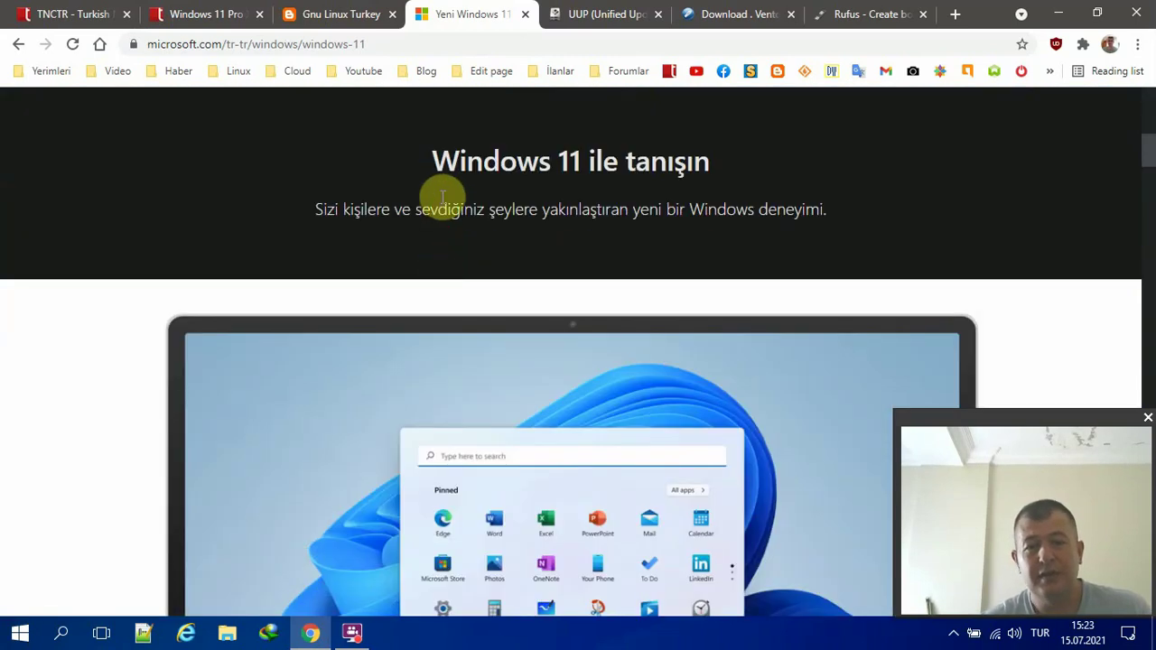
drag(405, 172, 782, 149)
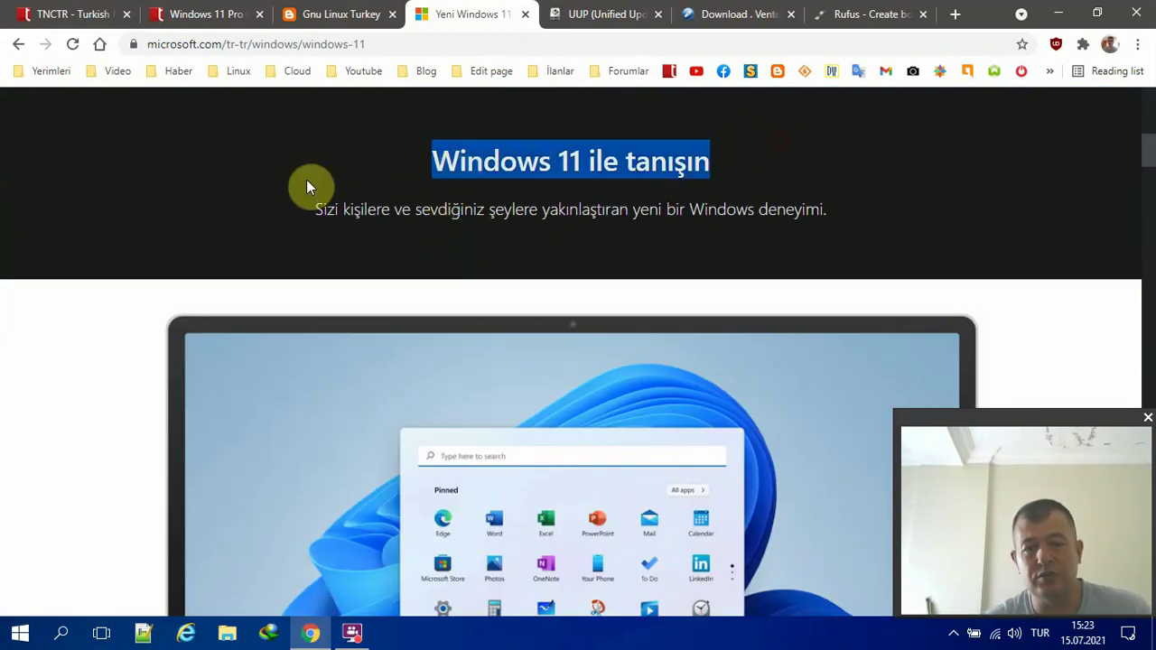
click(293, 217)
drag(294, 217, 936, 183)
Examine the Windows 11 page's Start menu image and the "Taze bir perspektif kazanın" and productivity sections, and return to the banner.
scroll(110, 307, down, 5)
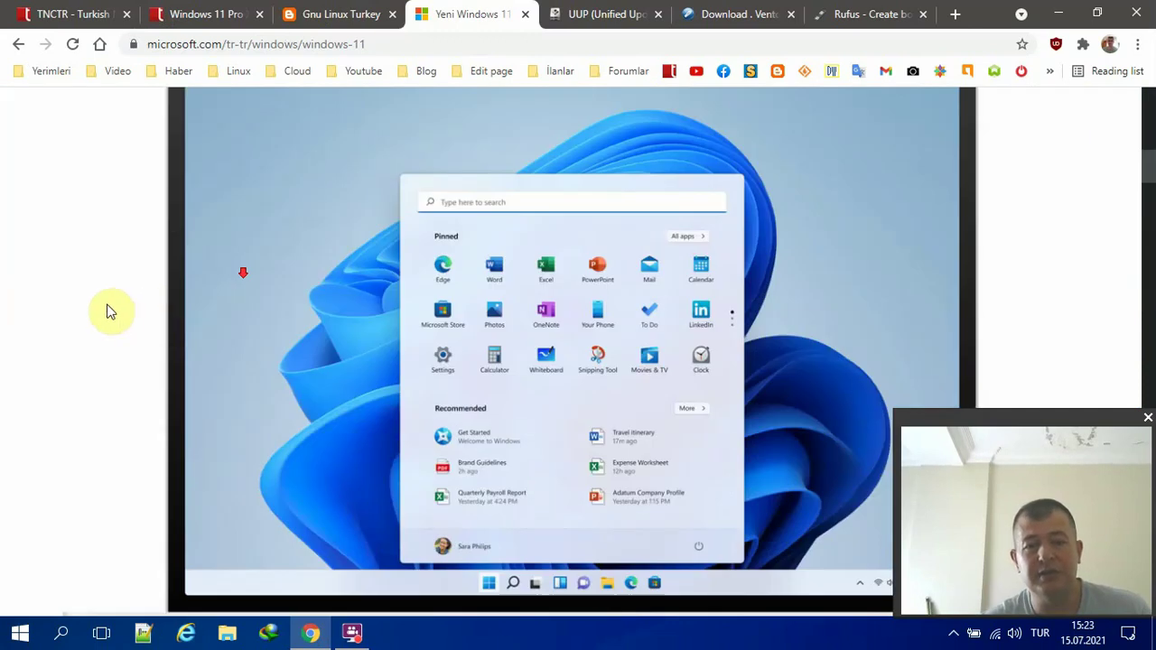
scroll(115, 296, down, 2)
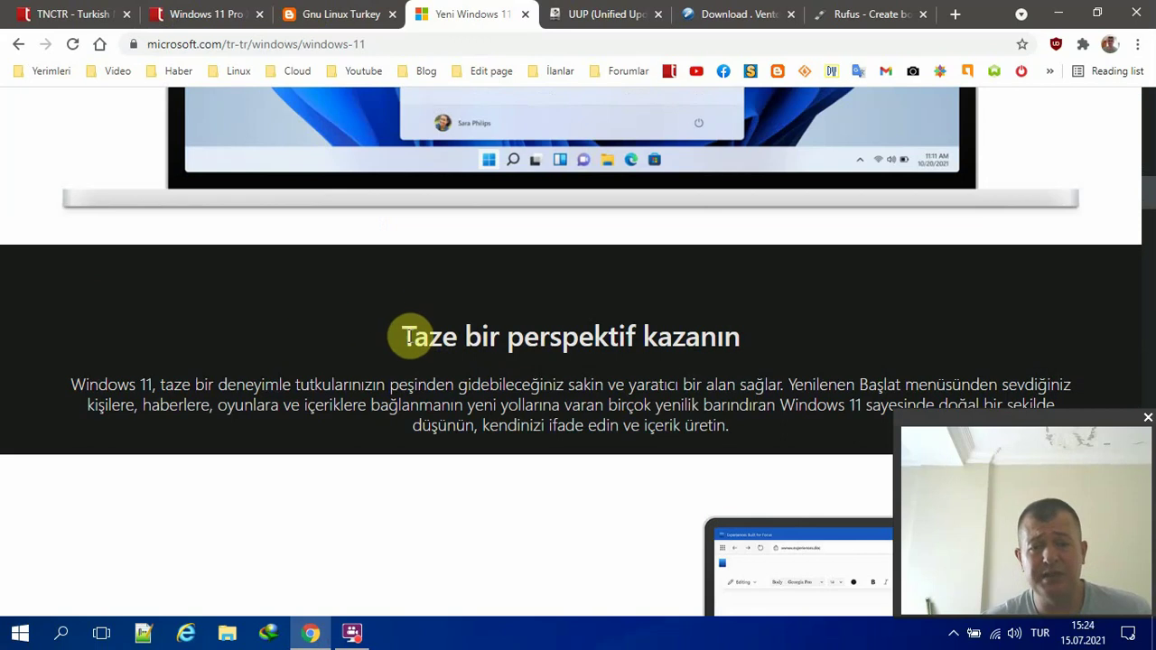
scroll(411, 335, down, 2)
scroll(416, 305, down, 3)
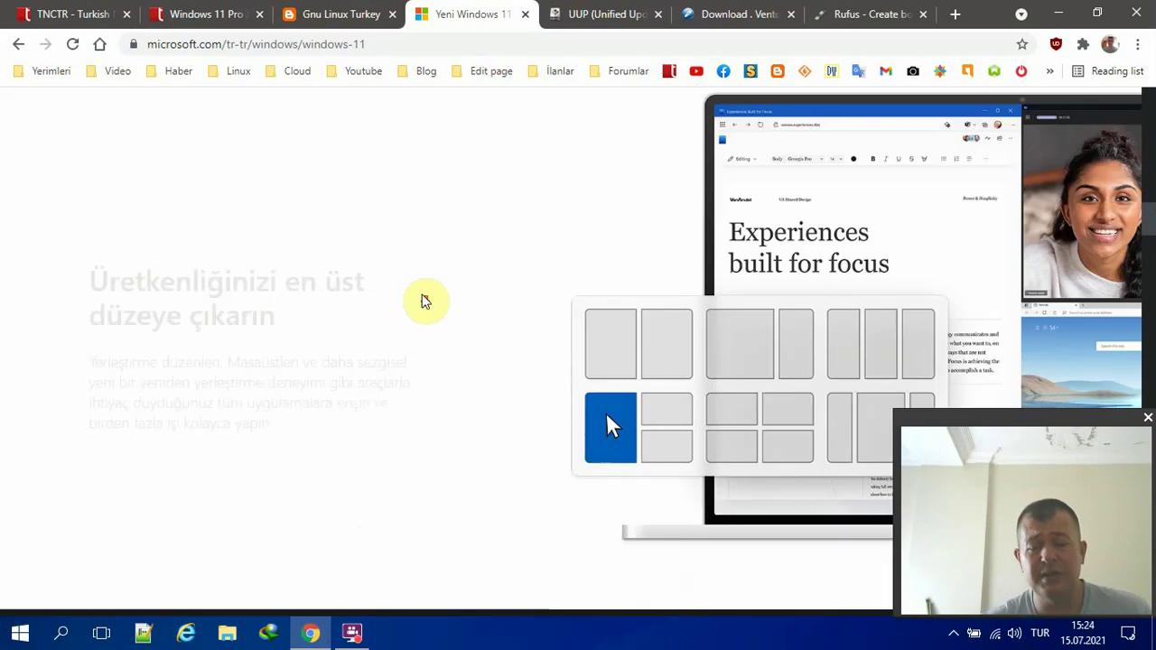
scroll(494, 281, down, 1)
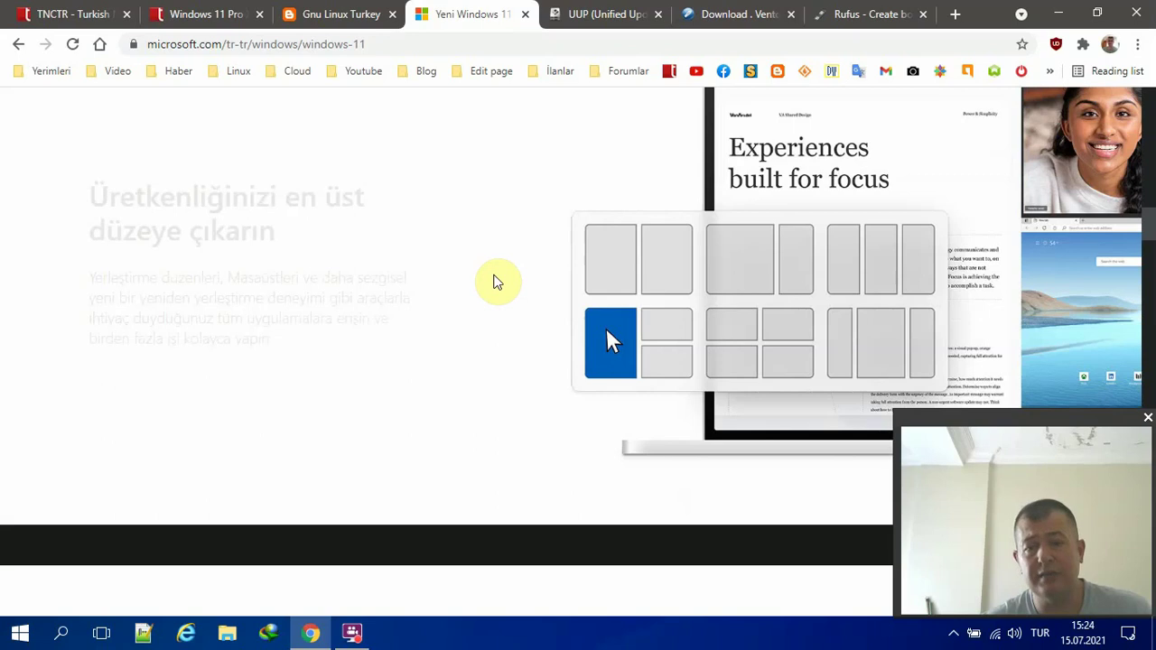
scroll(508, 333, up, 3)
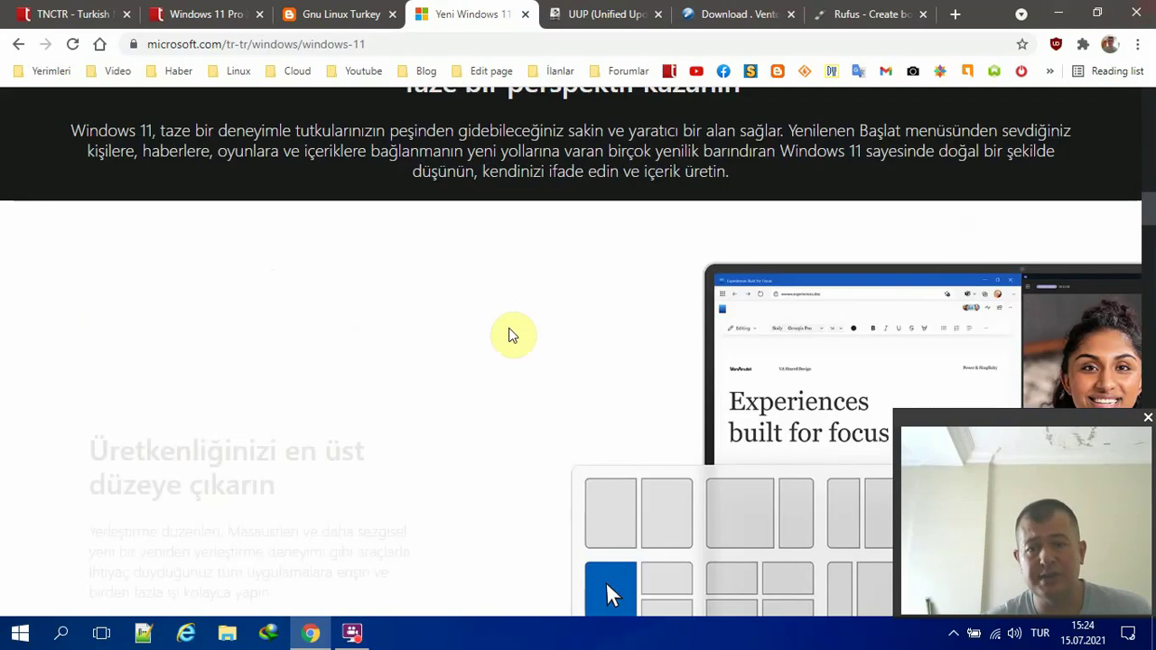
scroll(508, 335, up, 5)
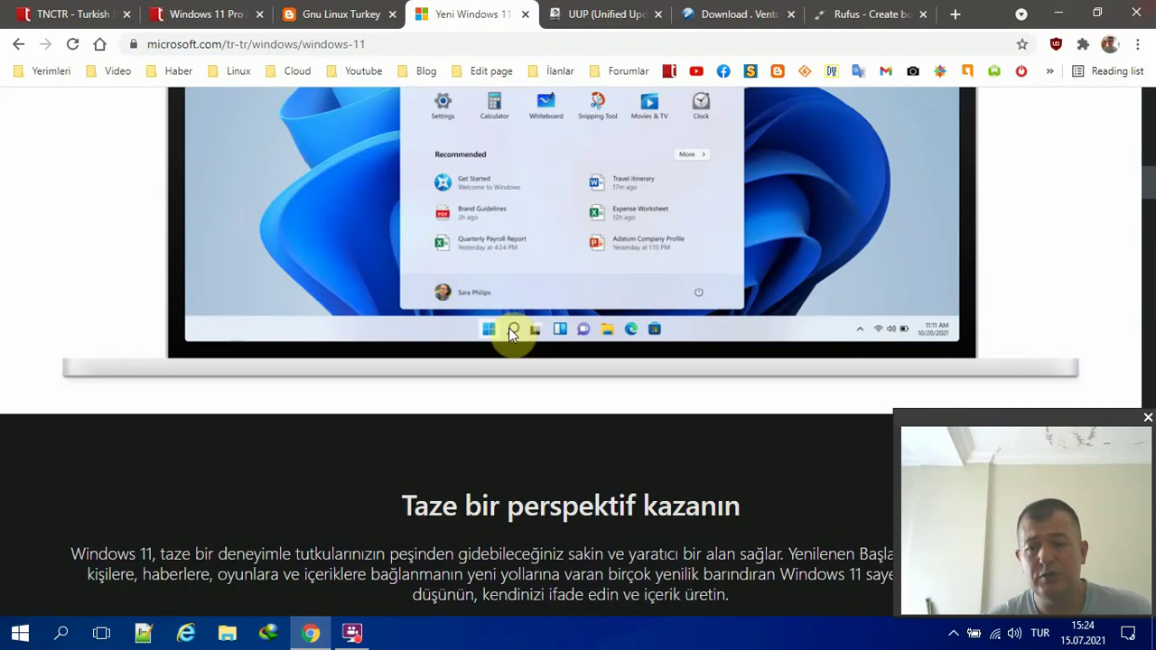
scroll(509, 328, up, 3)
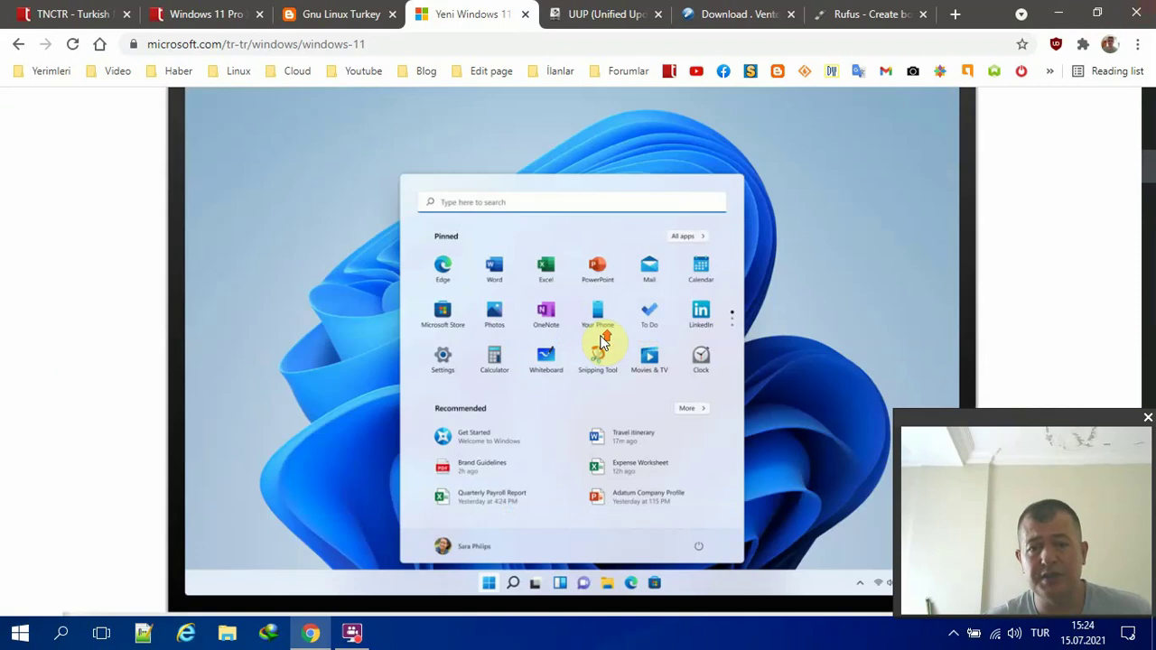
scroll(547, 297, up, 2)
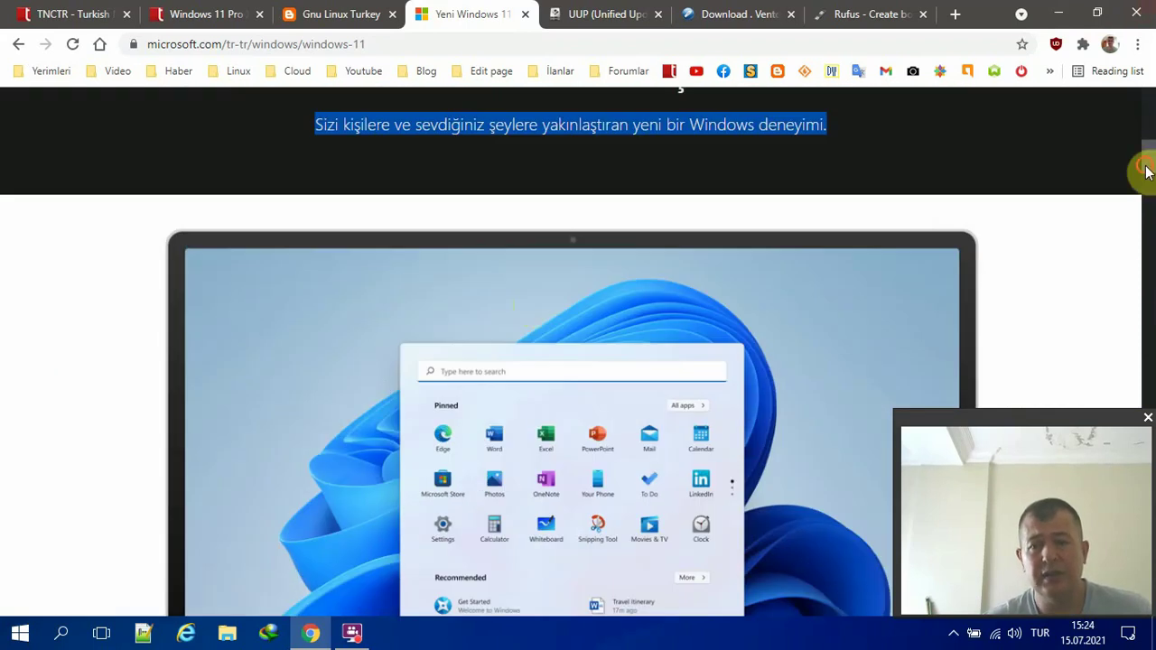
drag(1144, 163, 1092, 45)
scroll(749, 257, down, 3)
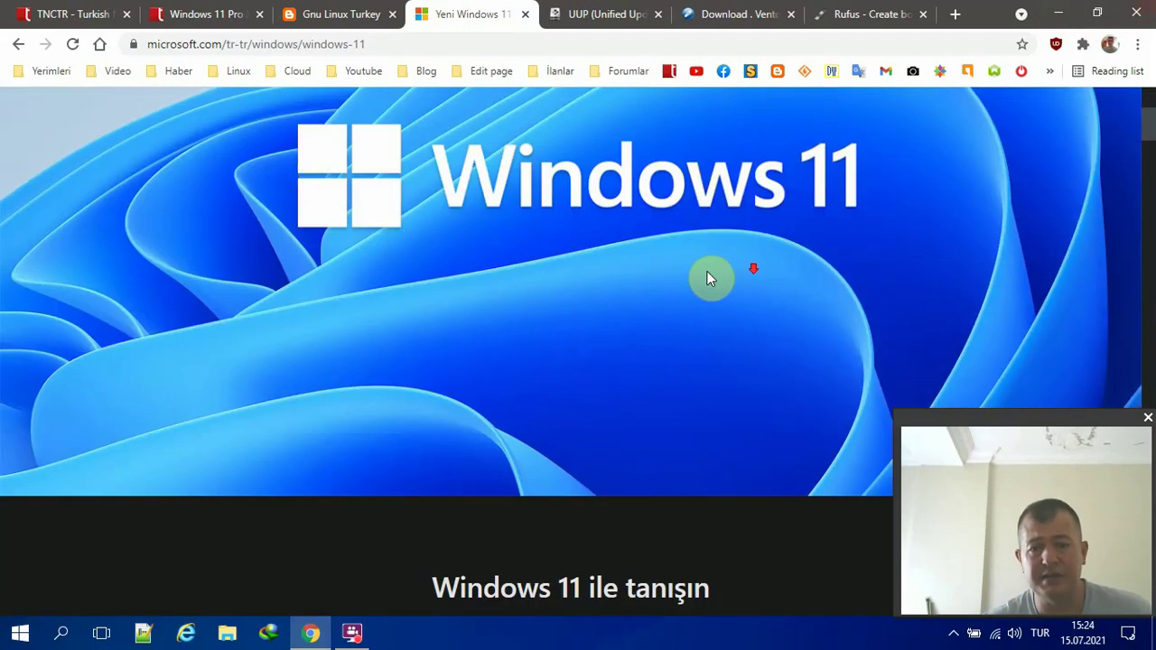
scroll(704, 284, down, 1)
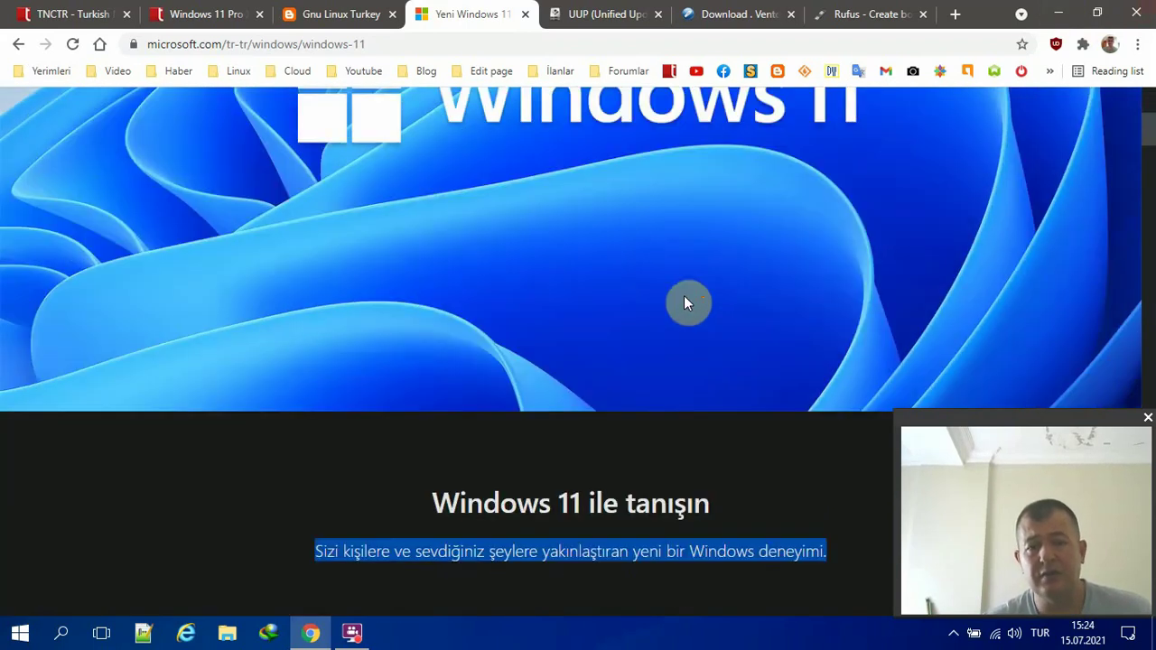
scroll(683, 295, up, 2)
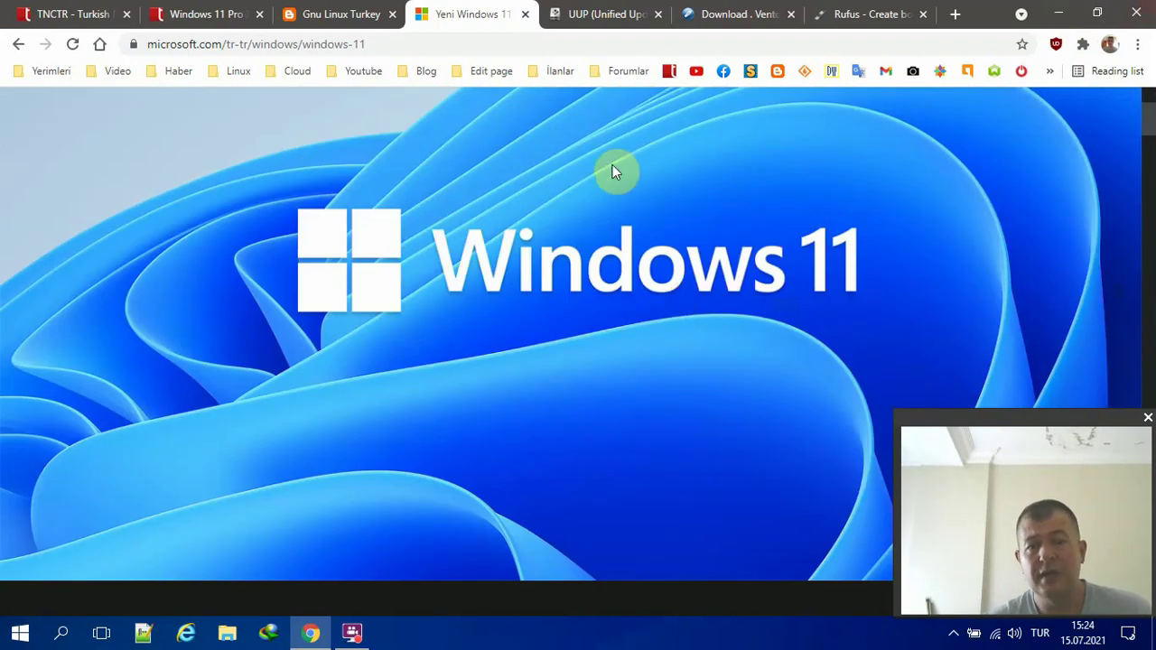
Point out the generated creatingISO script links on uup.rg-adguard.net and return to Microsoft's Windows 11 banner.
click(582, 15)
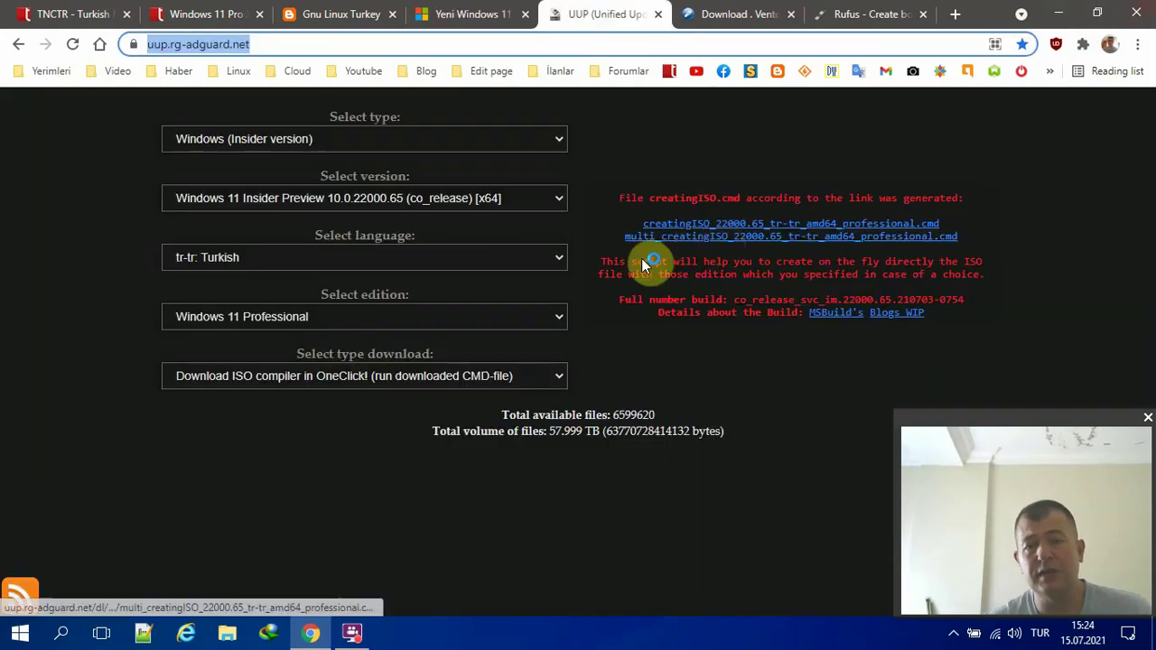
click(434, 12)
scroll(580, 231, up, 1)
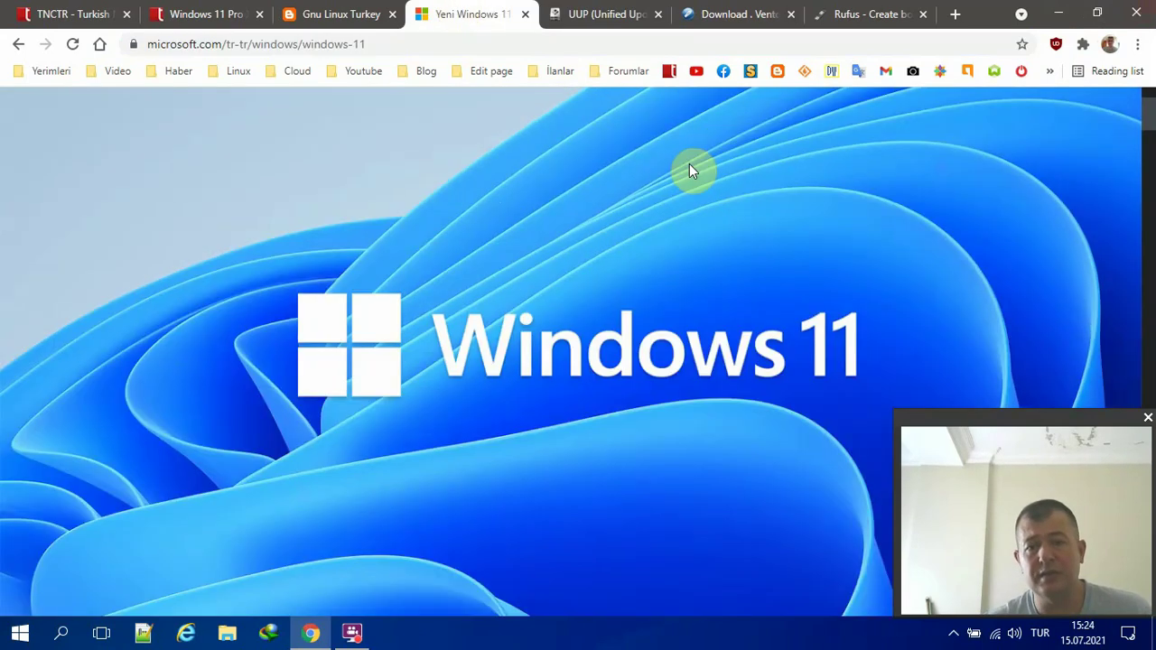
Highlight the sentence beneath the "Windows 11 ile tanışın" heading on Microsoft's Windows 11 page, and clear the selection.
scroll(691, 173, up, 2)
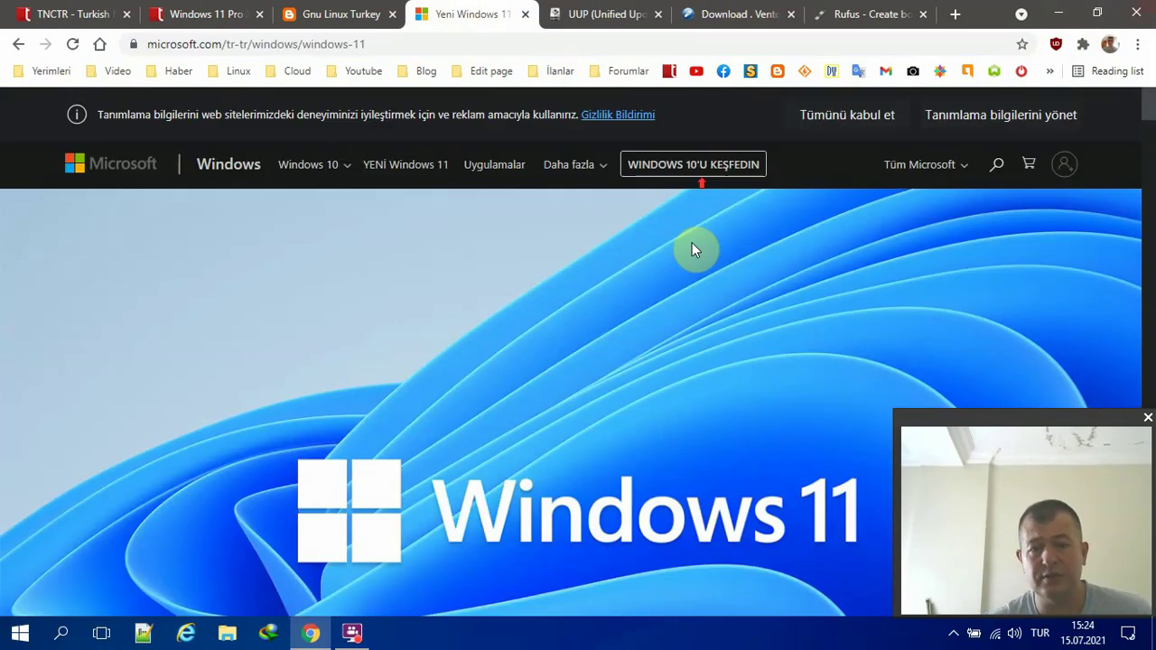
scroll(691, 249, down, 3)
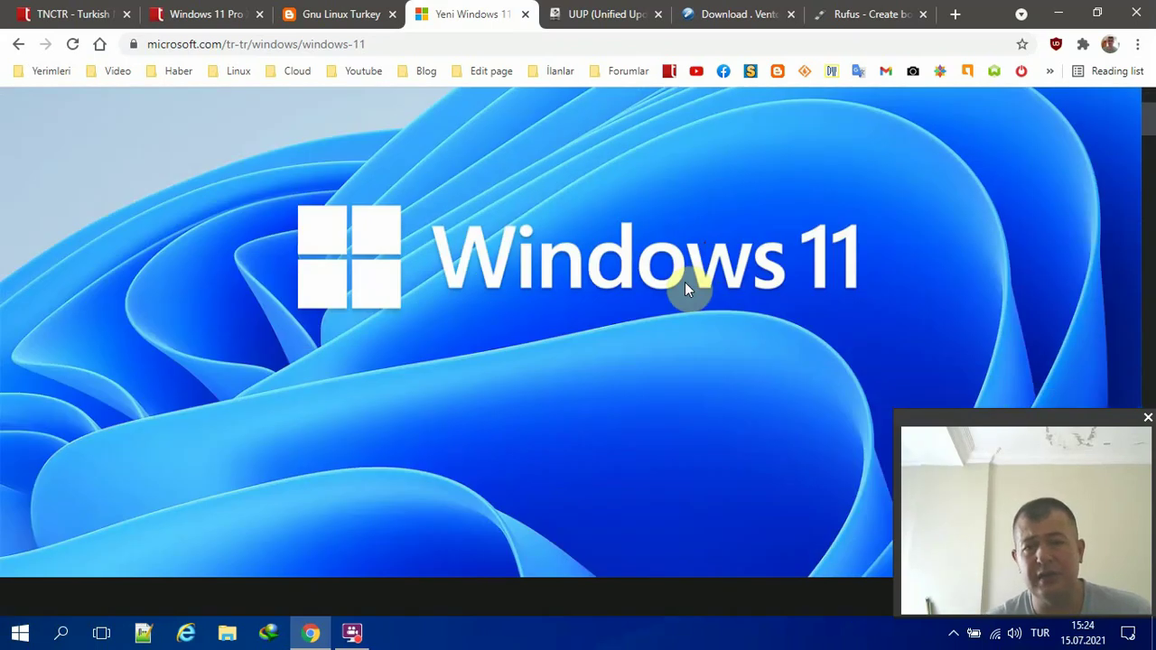
scroll(684, 282, down, 5)
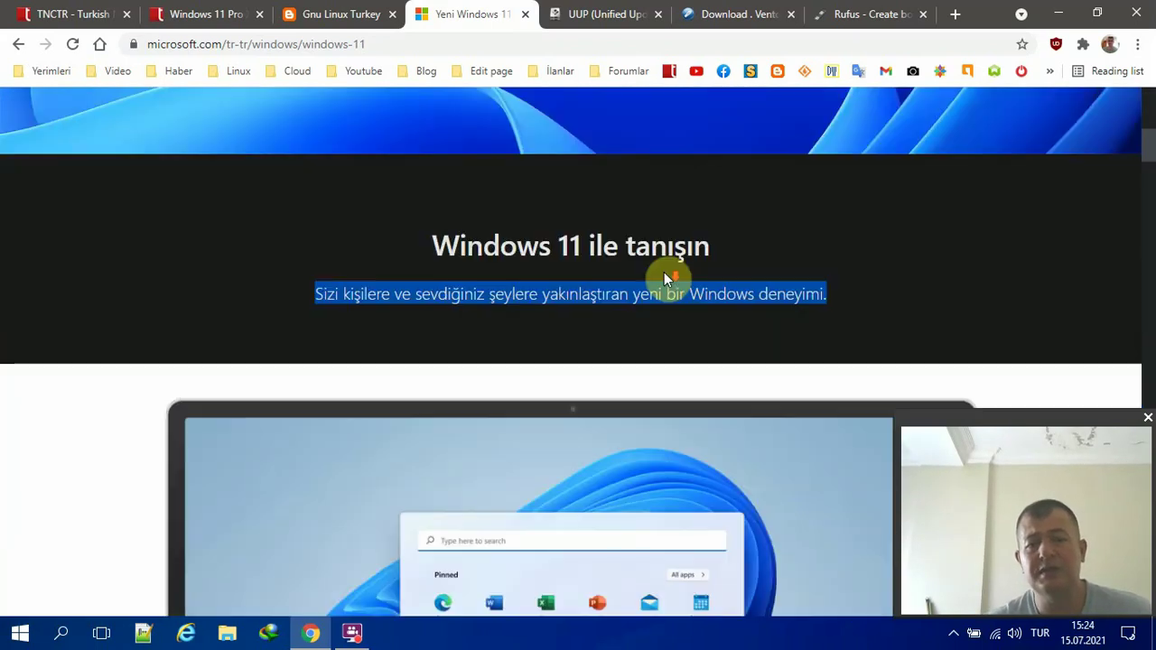
click(575, 332)
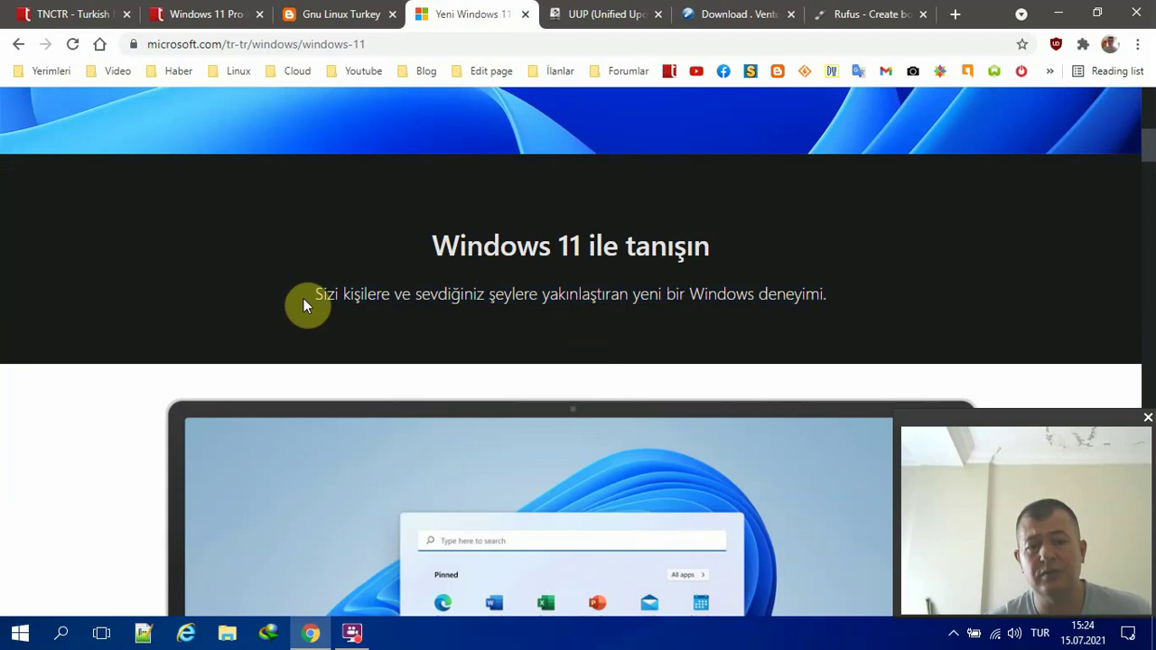
drag(303, 305, 859, 297)
click(753, 339)
Show the laptop image and "Taze bir perspektif kazanın" section, and minimize the browser window to reveal the desktop.
scroll(753, 339, down, 7)
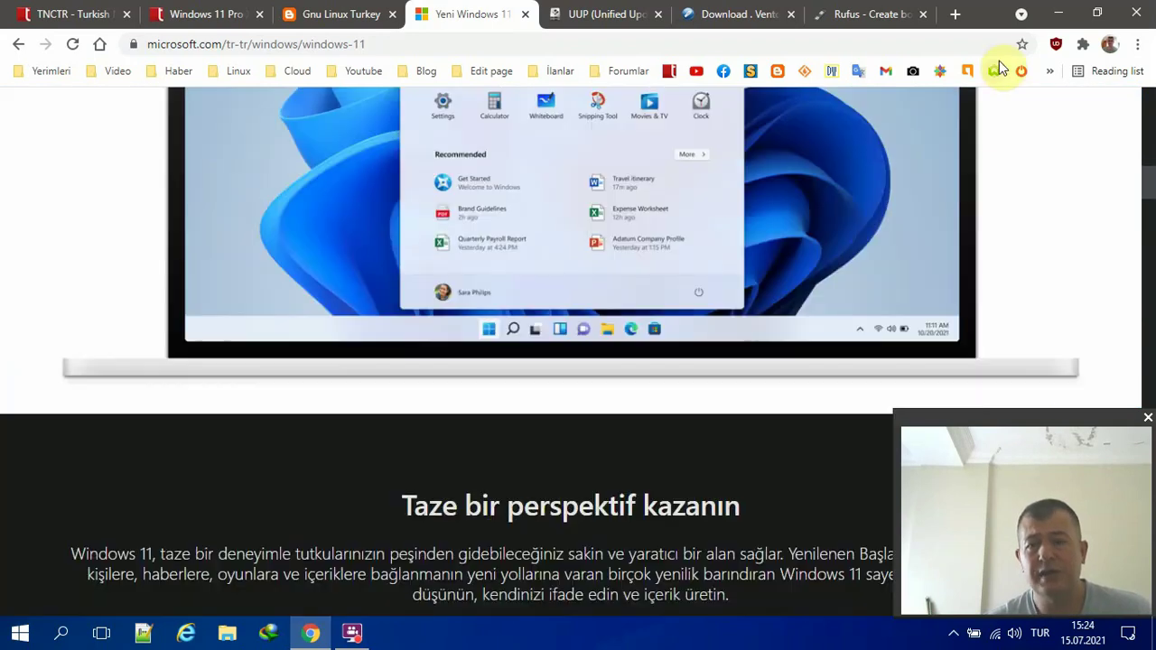
click(1057, 13)
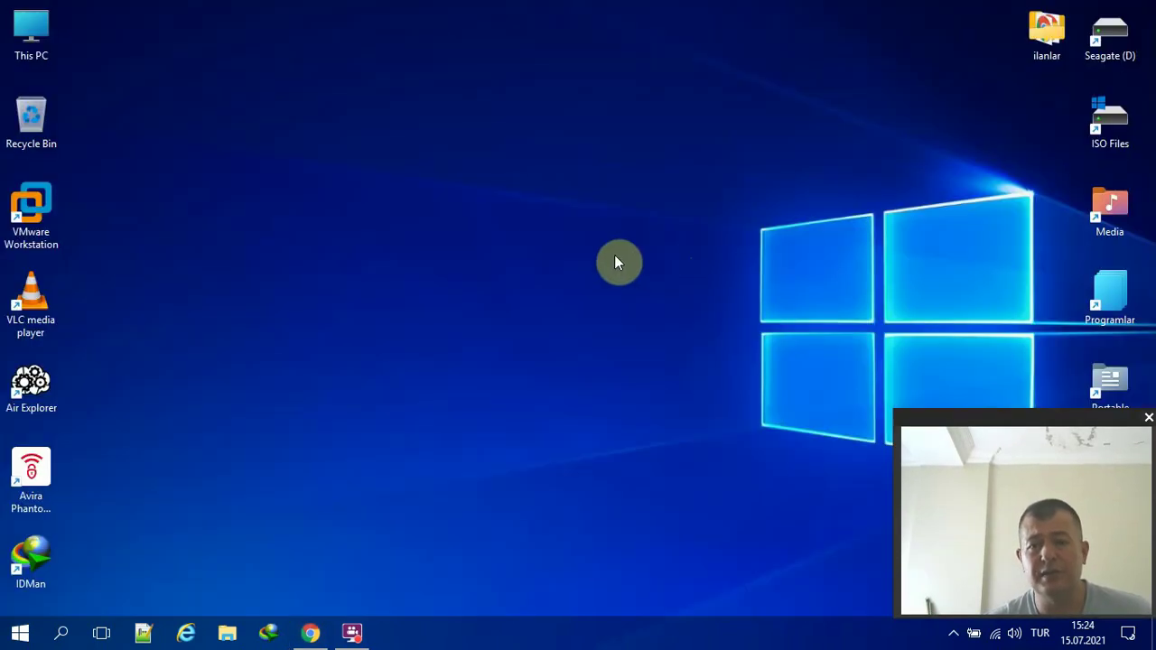